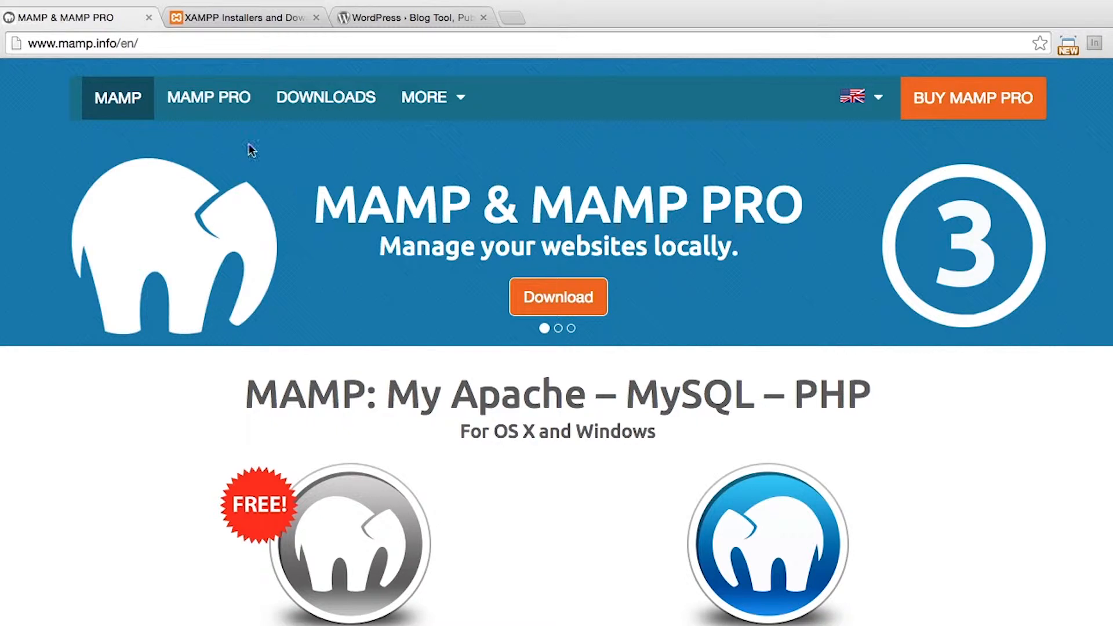
# View the XAMPP website and return to the download option on the MAMP site
pyautogui.click(234, 19)
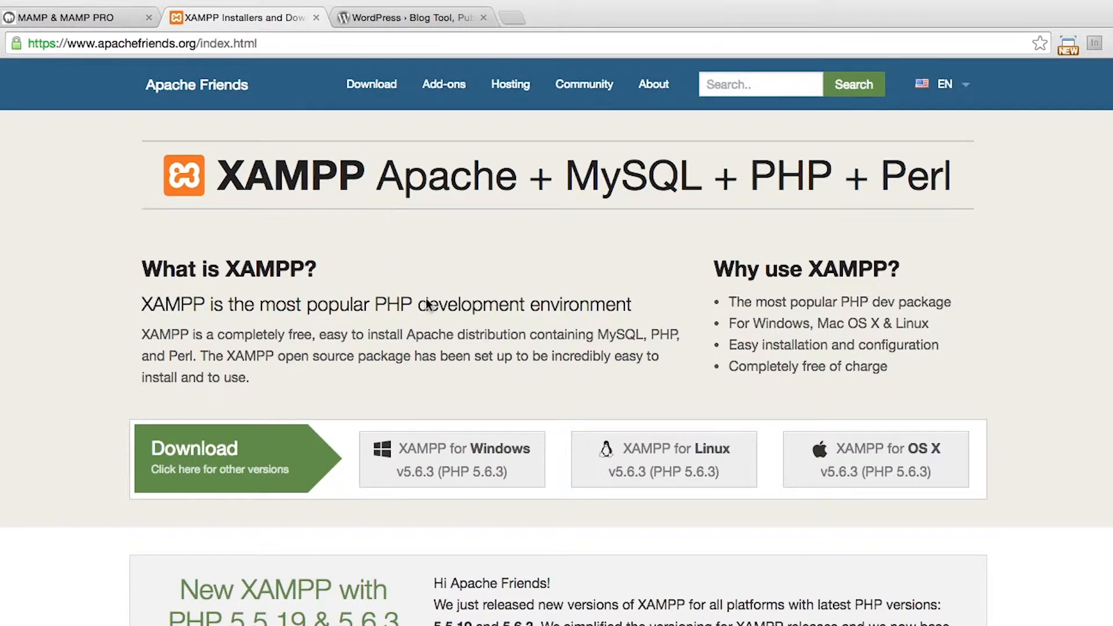
pyautogui.click(83, 25)
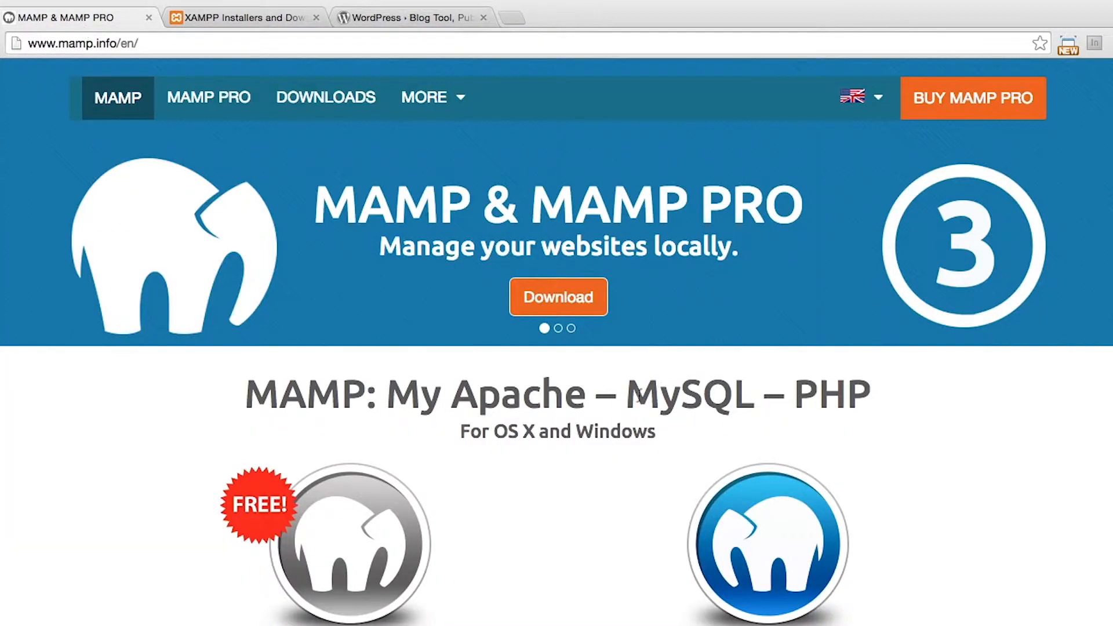
pyautogui.click(565, 306)
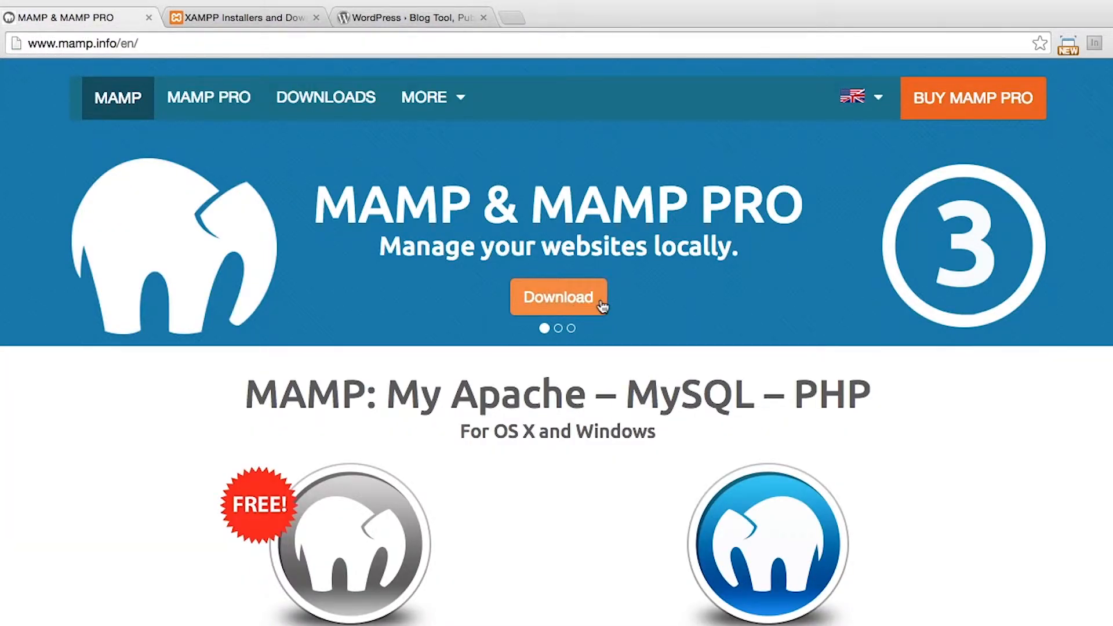
pyautogui.click(557, 313)
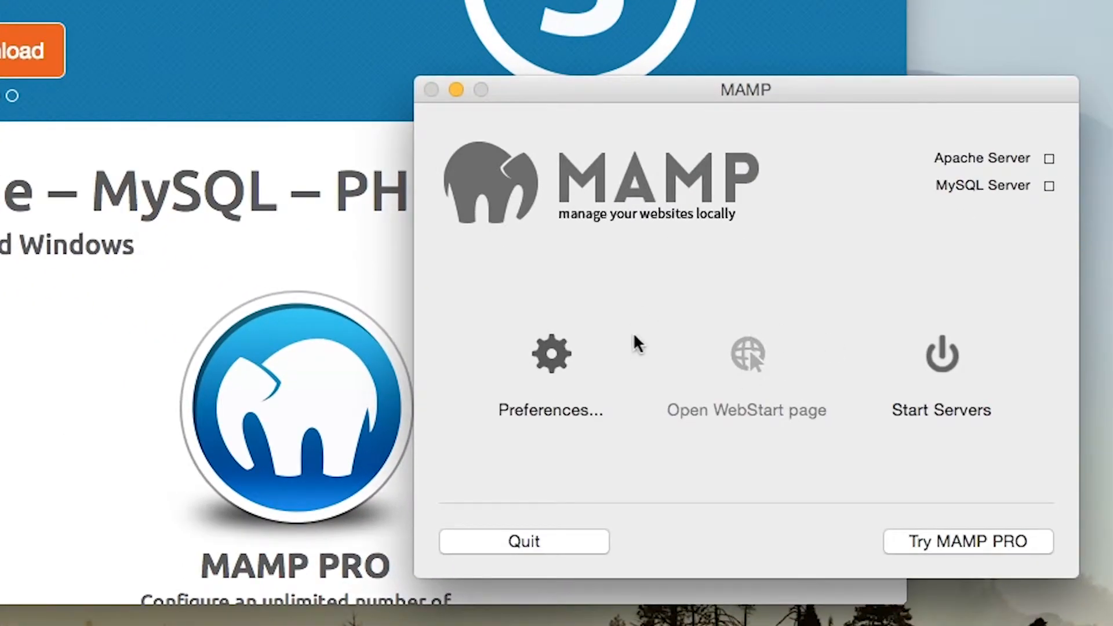
# Configure the MAMP server ports as Apache 80, Nginx 81 and MySQL 3306 in the preferences
pyautogui.click(565, 358)
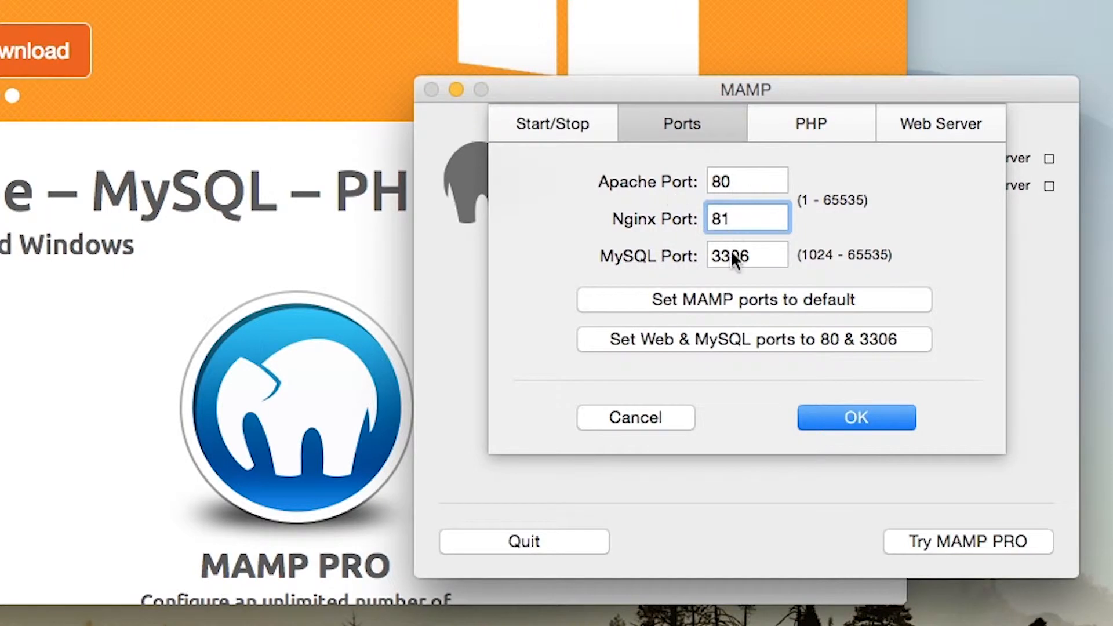
pyautogui.click(882, 421)
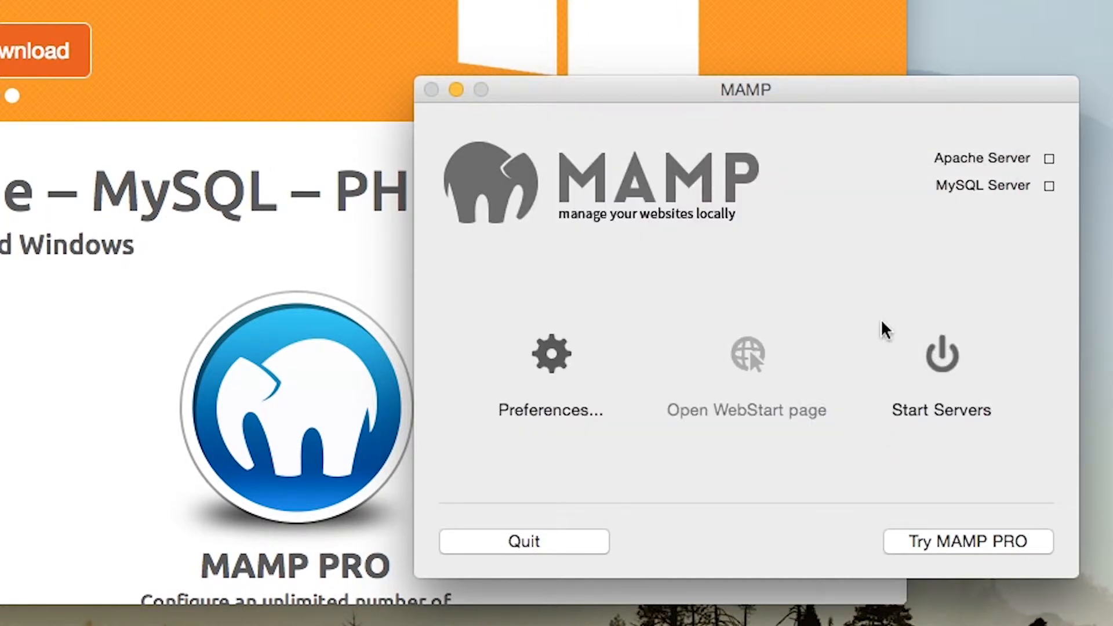
# Start the Apache and MySQL servers in MAMP, authorizing the change with the account password
pyautogui.click(943, 363)
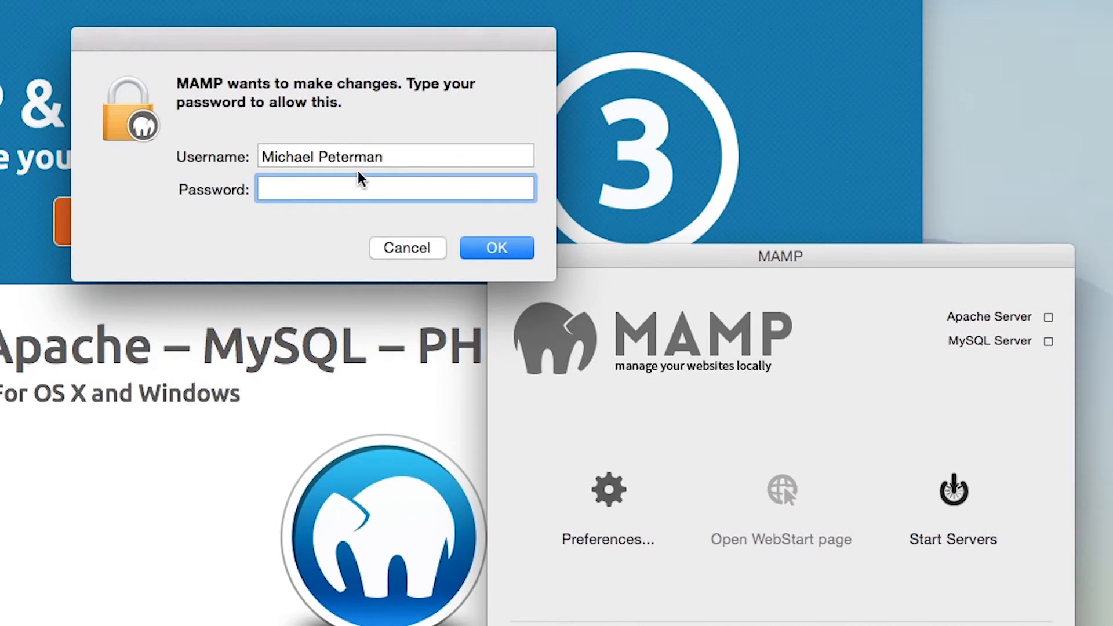
pyautogui.write('•••••••••')
pyautogui.press('Return')
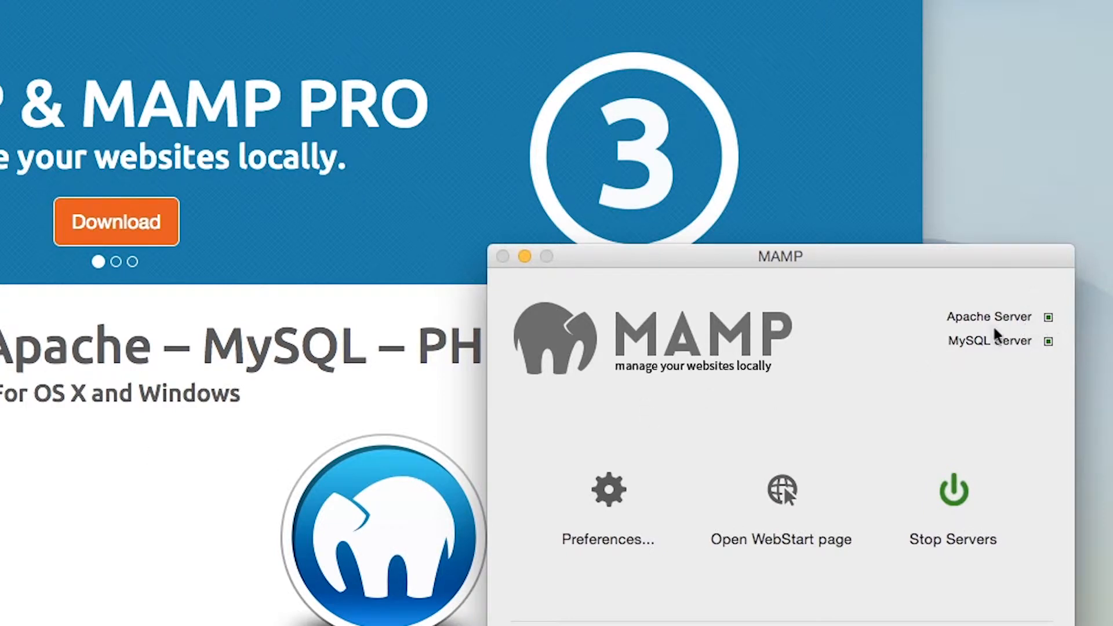
# Open the MAMP WebStart page and review the MySQL connection parameters
pyautogui.click(789, 501)
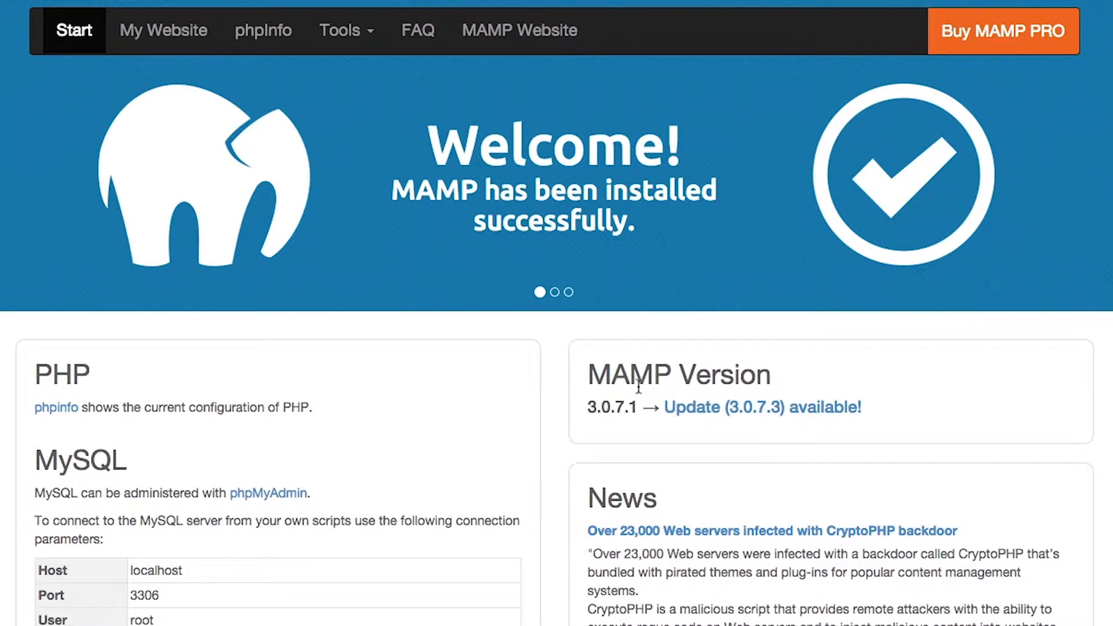
pyautogui.scroll(-5, 637, 383)
pyautogui.scroll(-4, 243, 450)
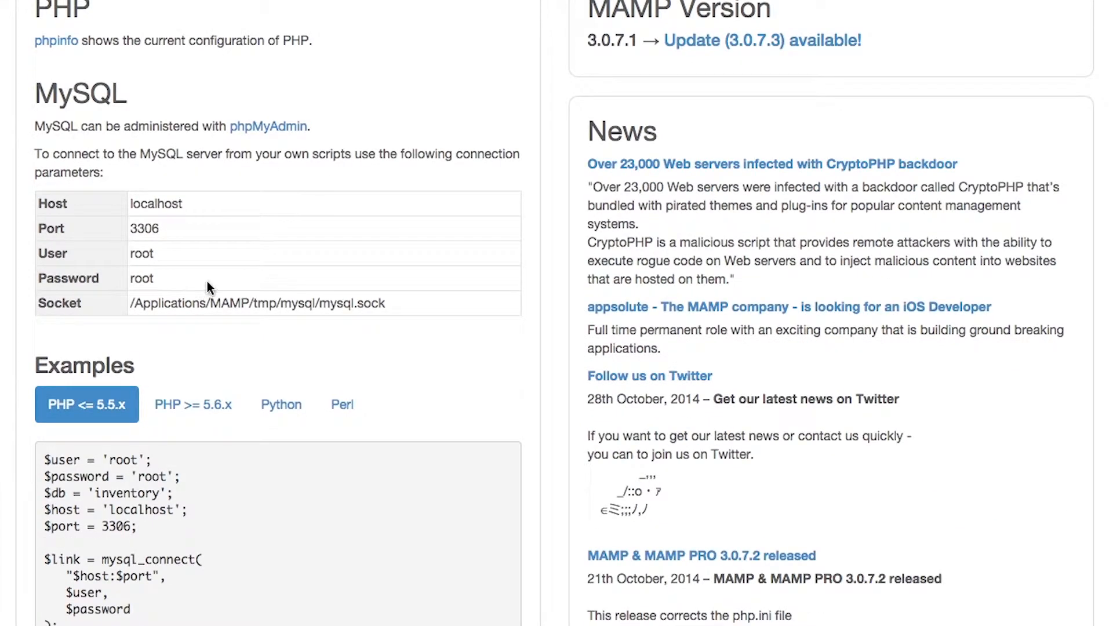
pyautogui.scroll(2, 252, 162)
pyautogui.scroll(6, 218, 298)
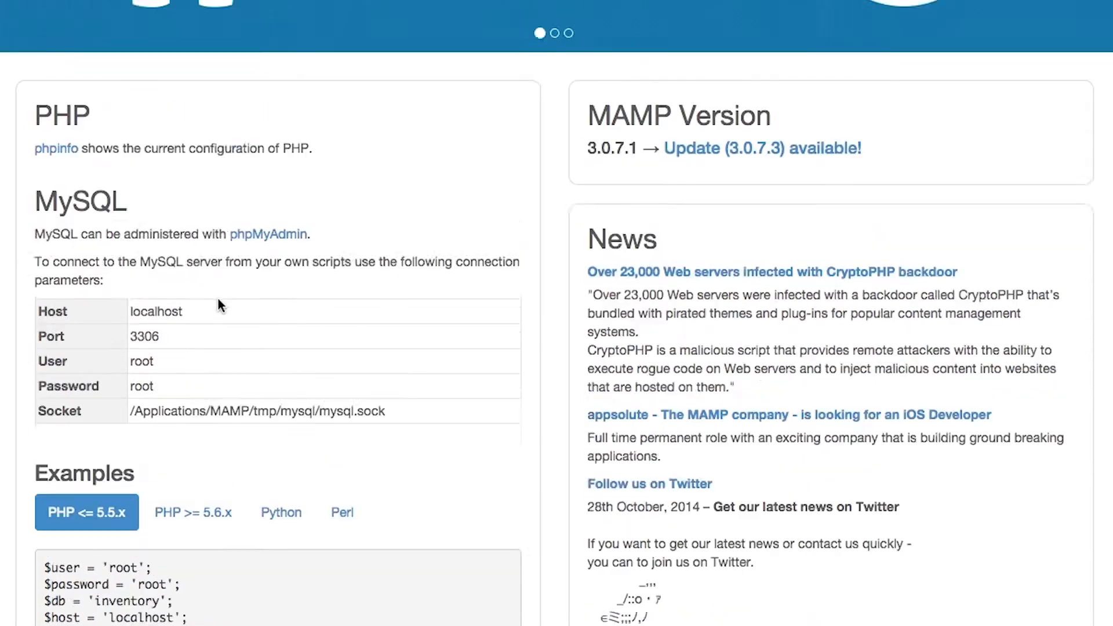
pyautogui.scroll(2, 241, 308)
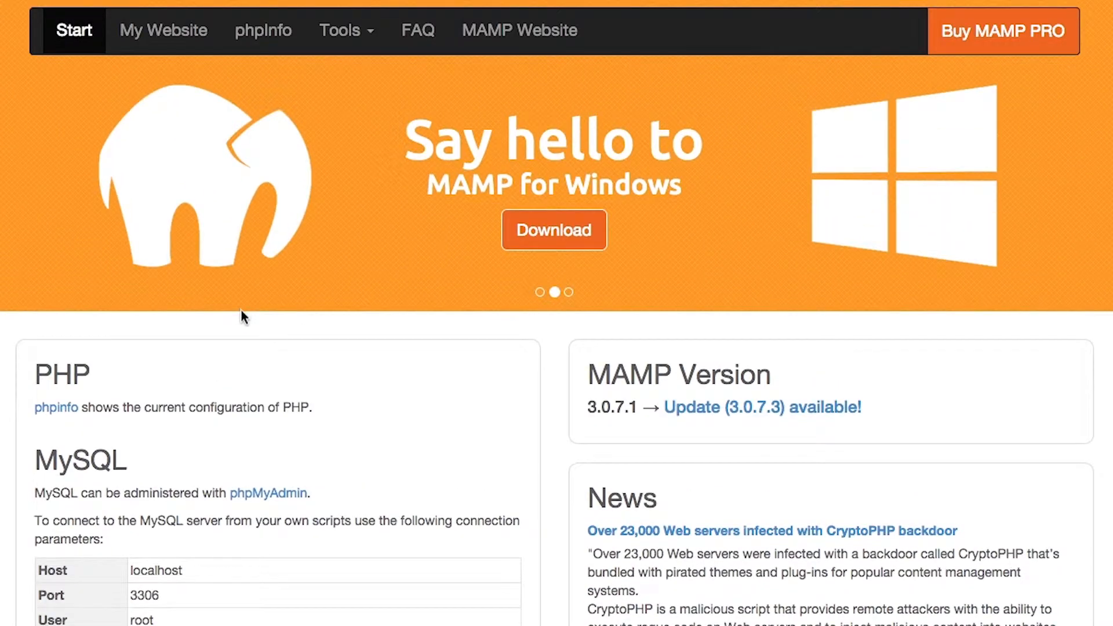
# Open phpMyAdmin from the MAMP start page and show its database overview
pyautogui.click(348, 37)
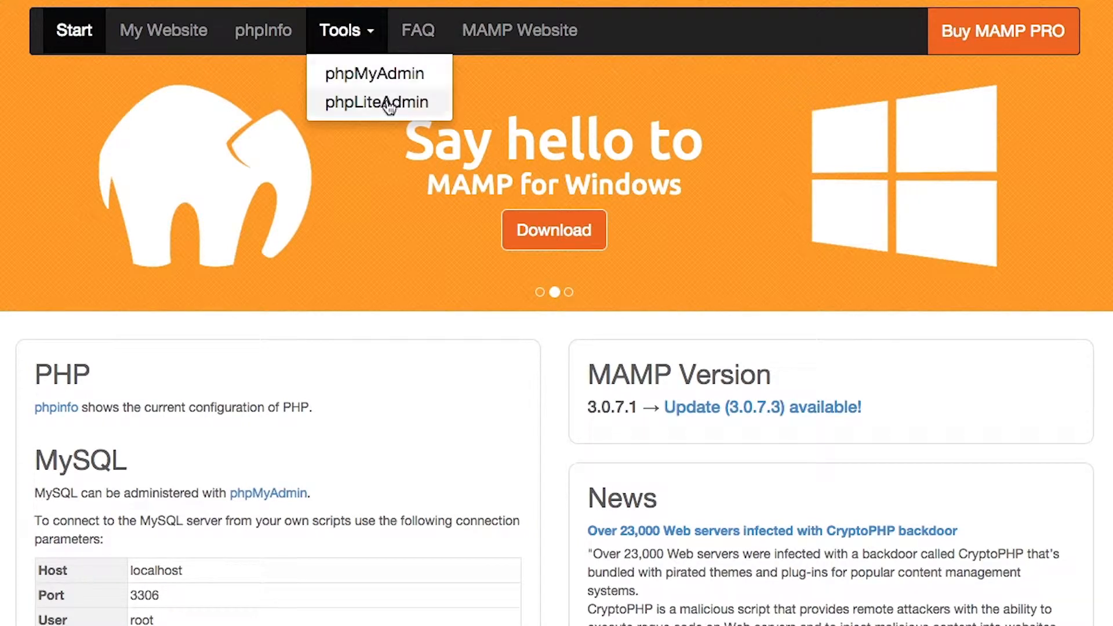
pyautogui.click(405, 74)
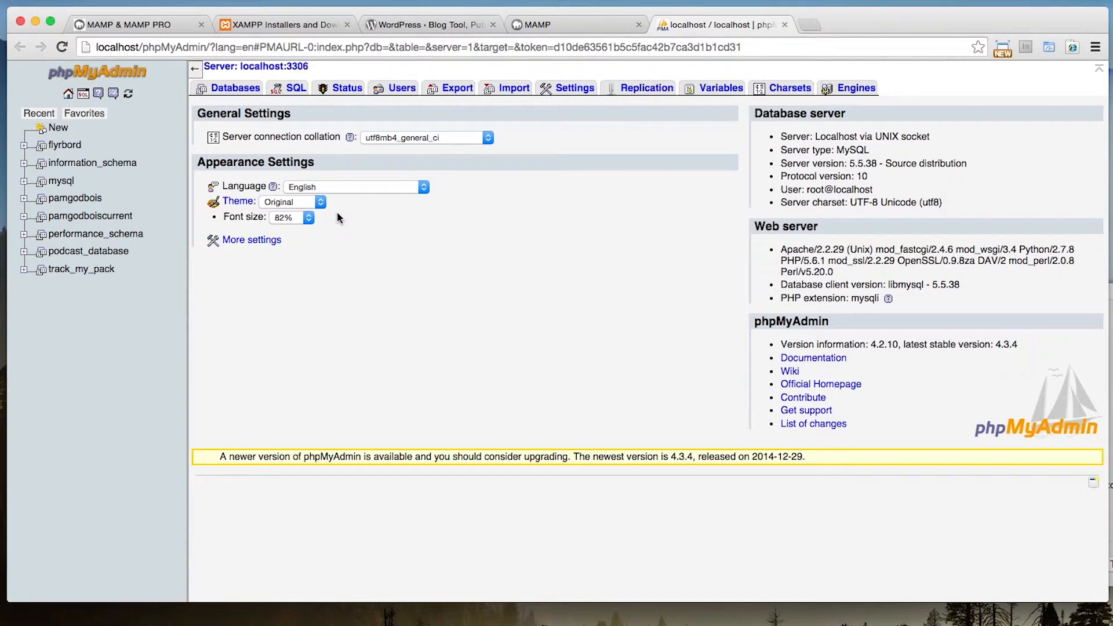
pyautogui.click(240, 91)
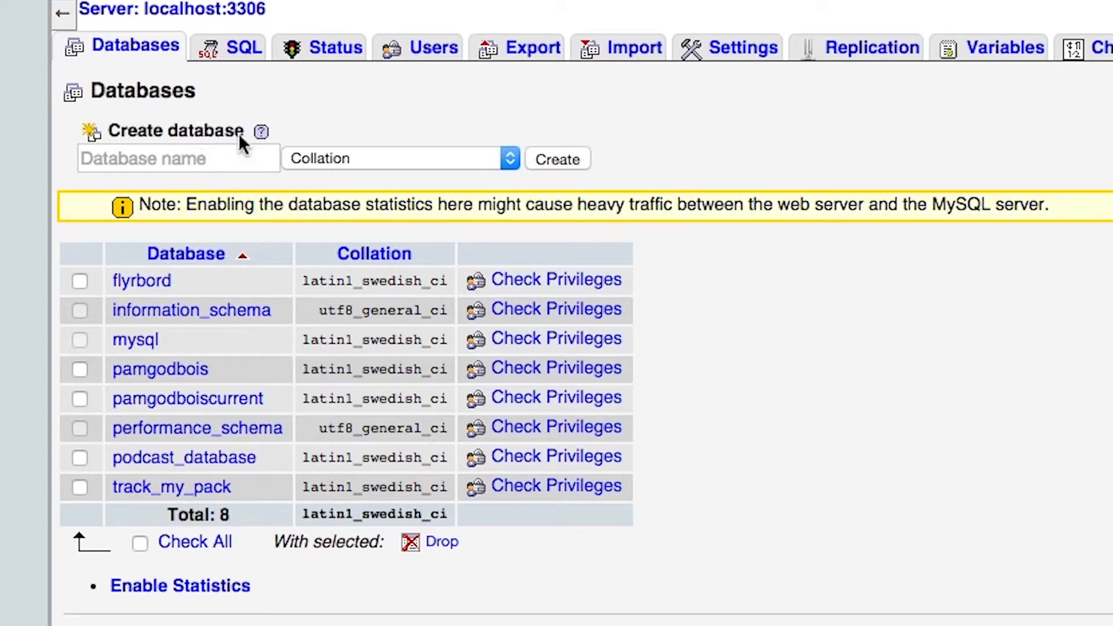
# Create a new database named wordpress_install with the default collation
pyautogui.click(182, 157)
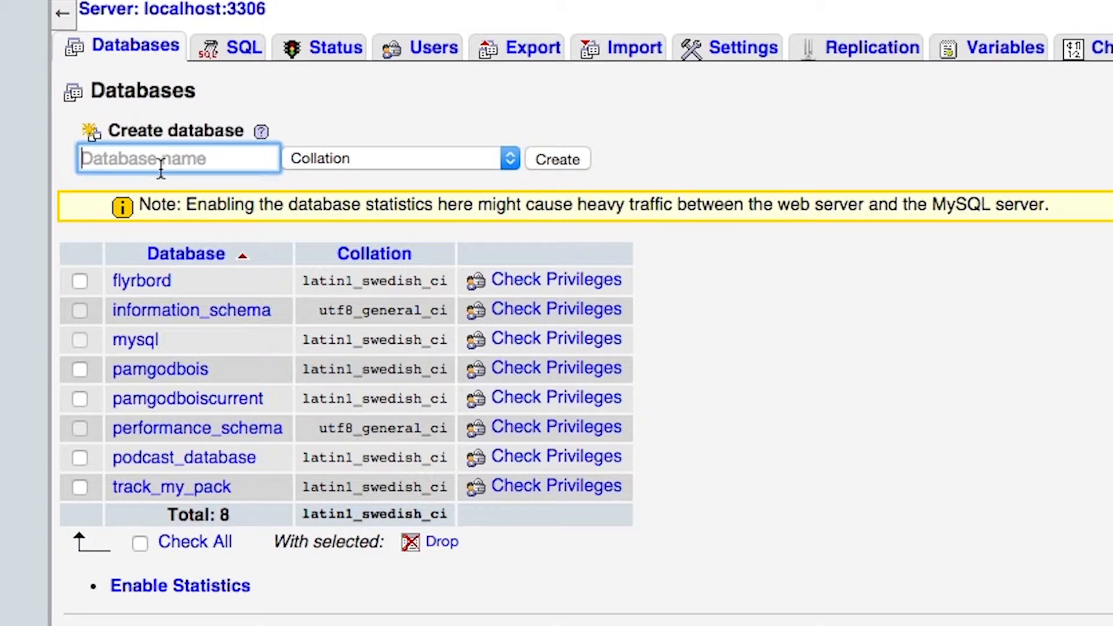
pyautogui.write('wordpress')
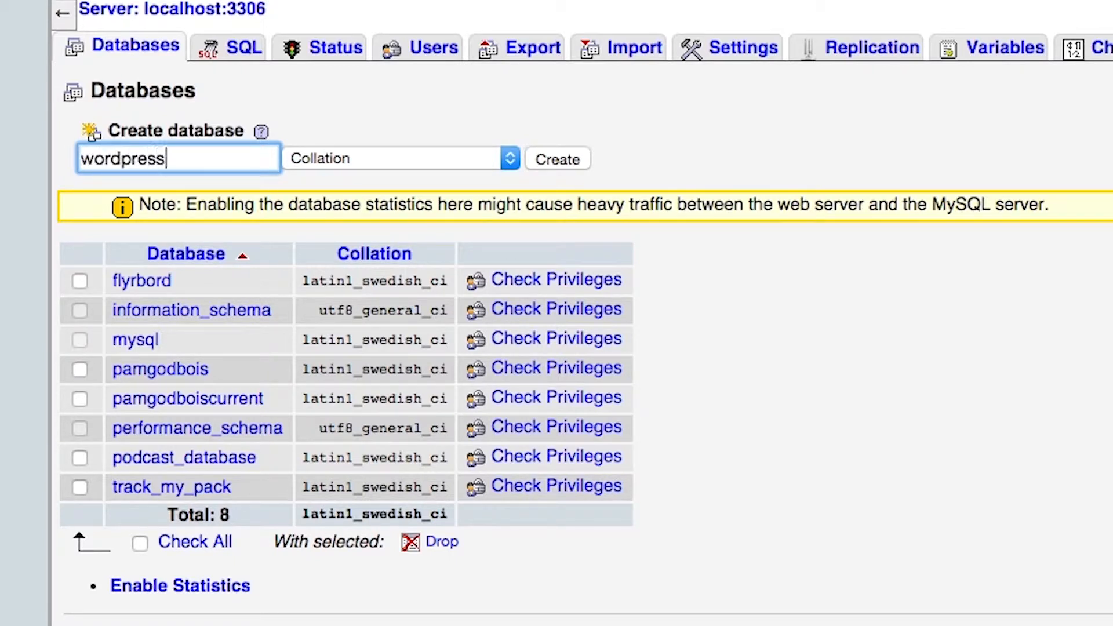
pyautogui.write('_install')
pyautogui.click(558, 160)
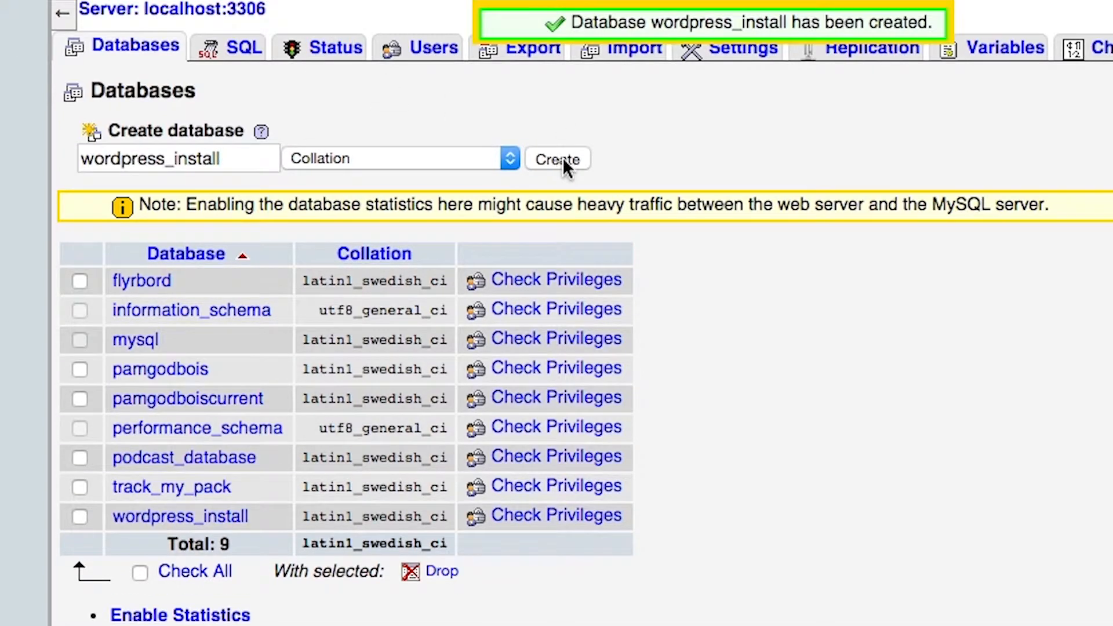
# Open the privileges of the wordpress_install database and start adding a new user
pyautogui.click(183, 519)
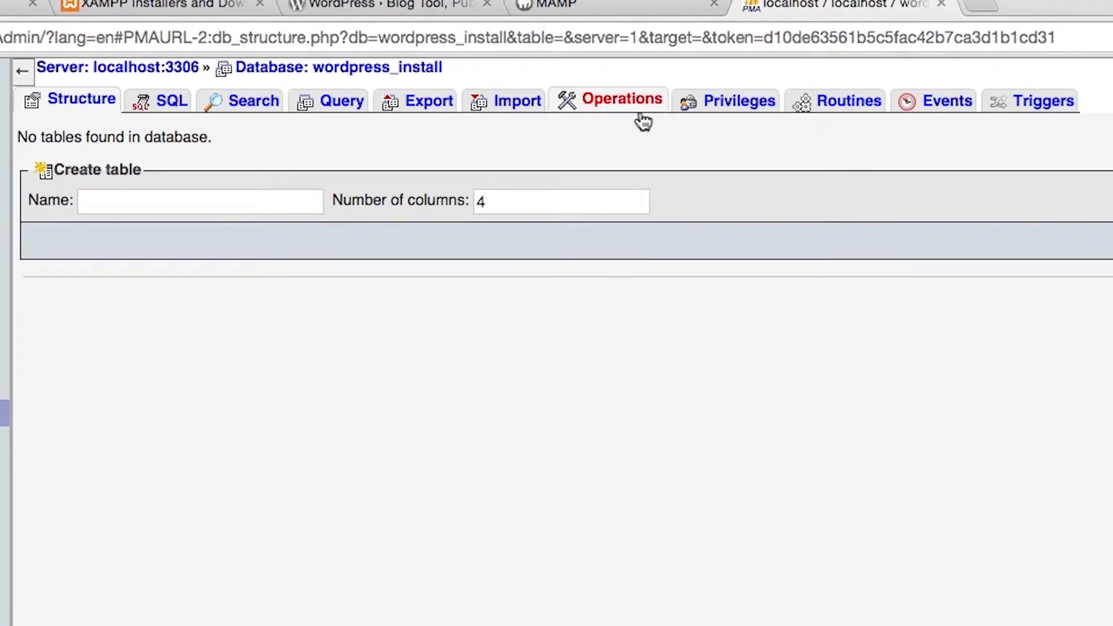
pyautogui.click(724, 102)
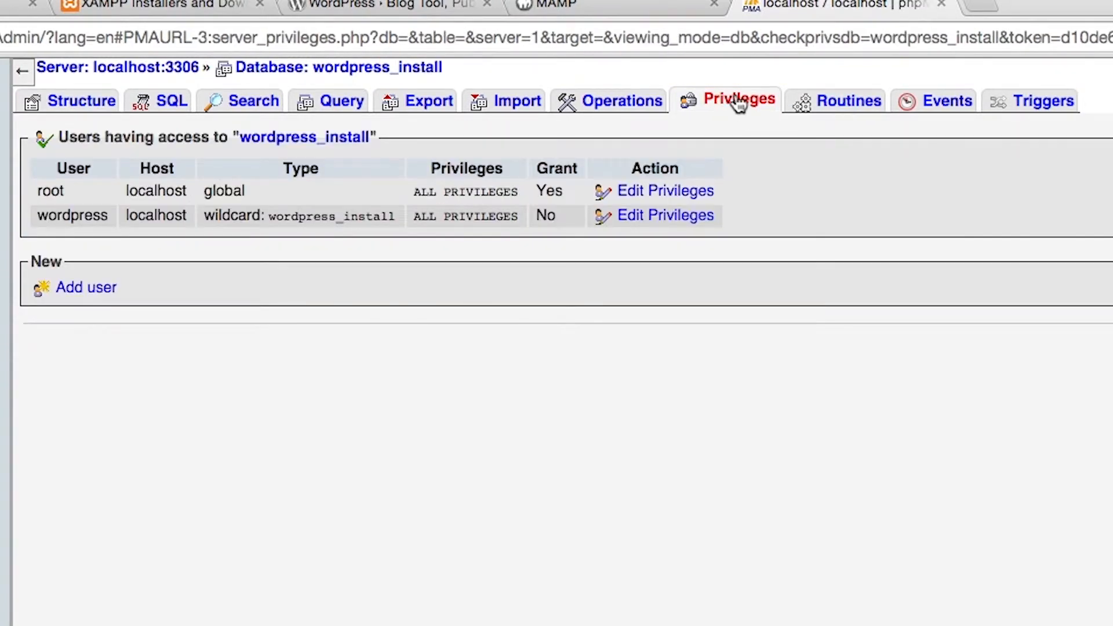
pyautogui.click(92, 293)
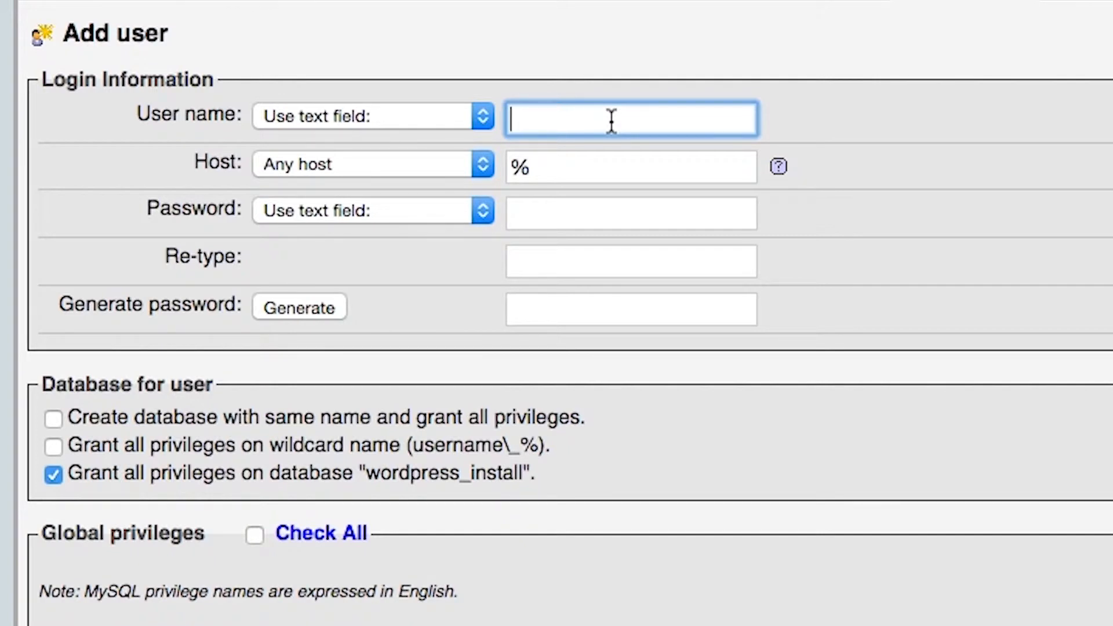
# Enter wordpress as the new user's name and set the host to Local
pyautogui.write('wordpress')
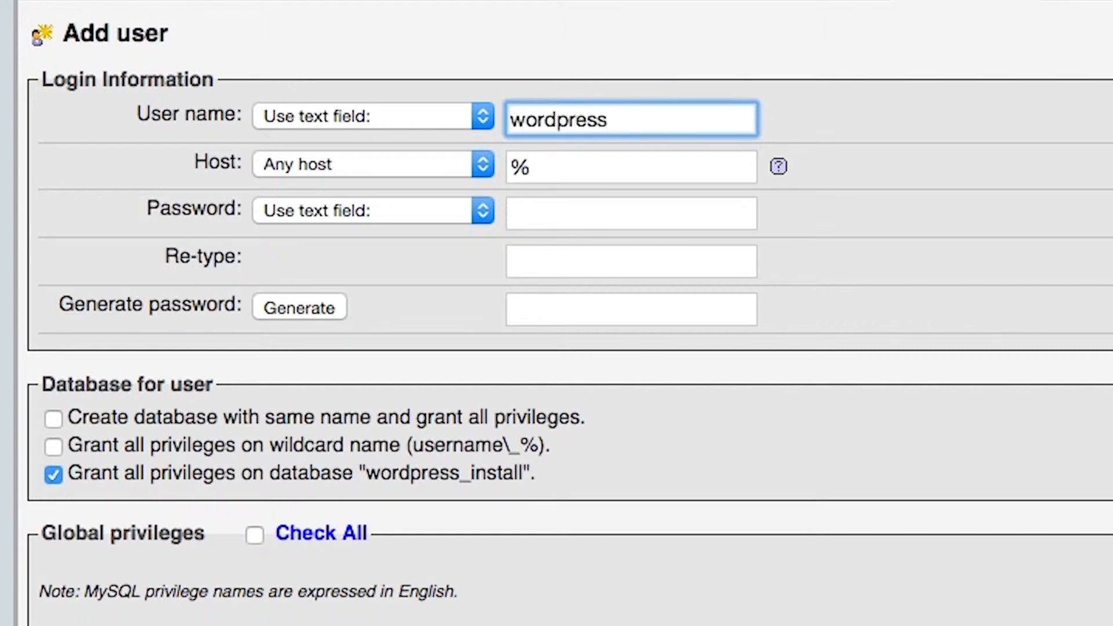
pyautogui.click(422, 167)
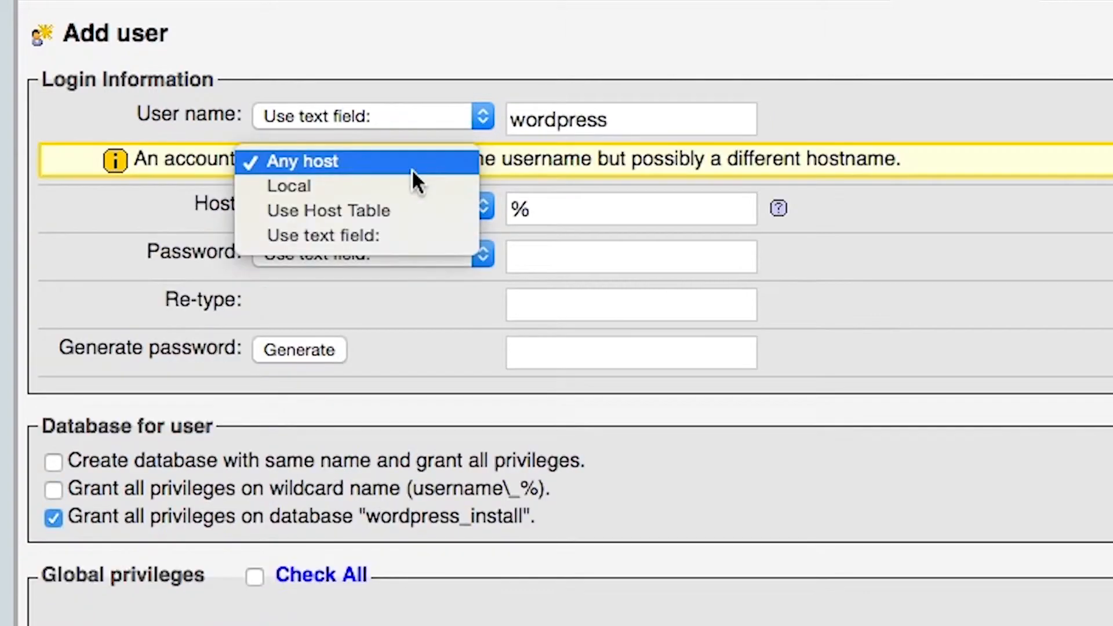
pyautogui.click(471, 186)
pyautogui.click(611, 211)
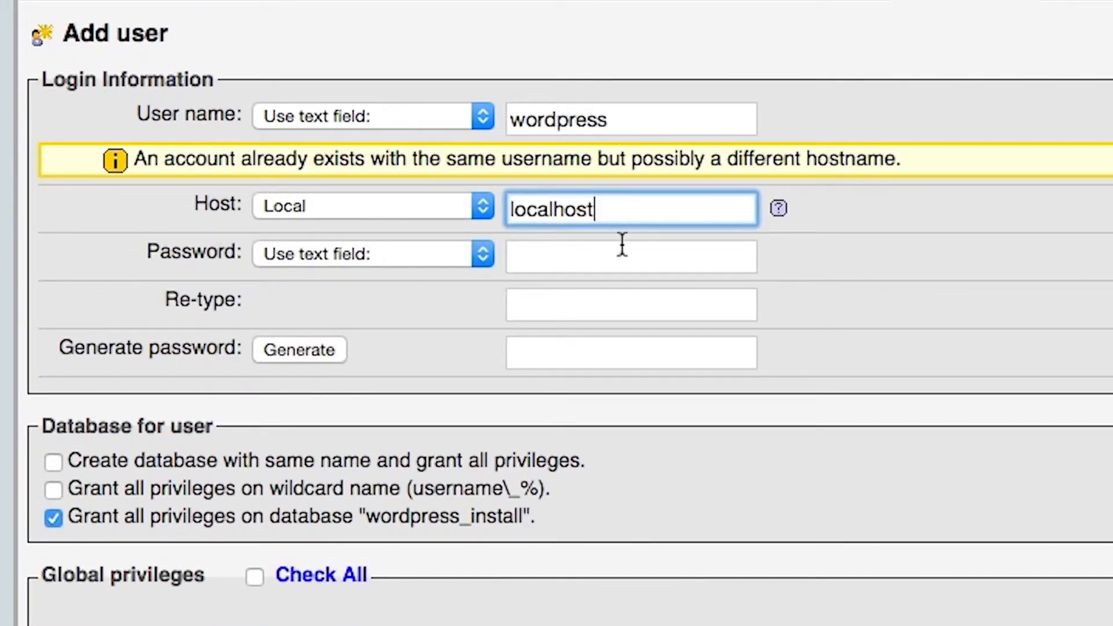
# Change the new user's name to wordpress2, keeping localhost as the host
pyautogui.doubleClick(676, 119)
pyautogui.press('BackSpace')
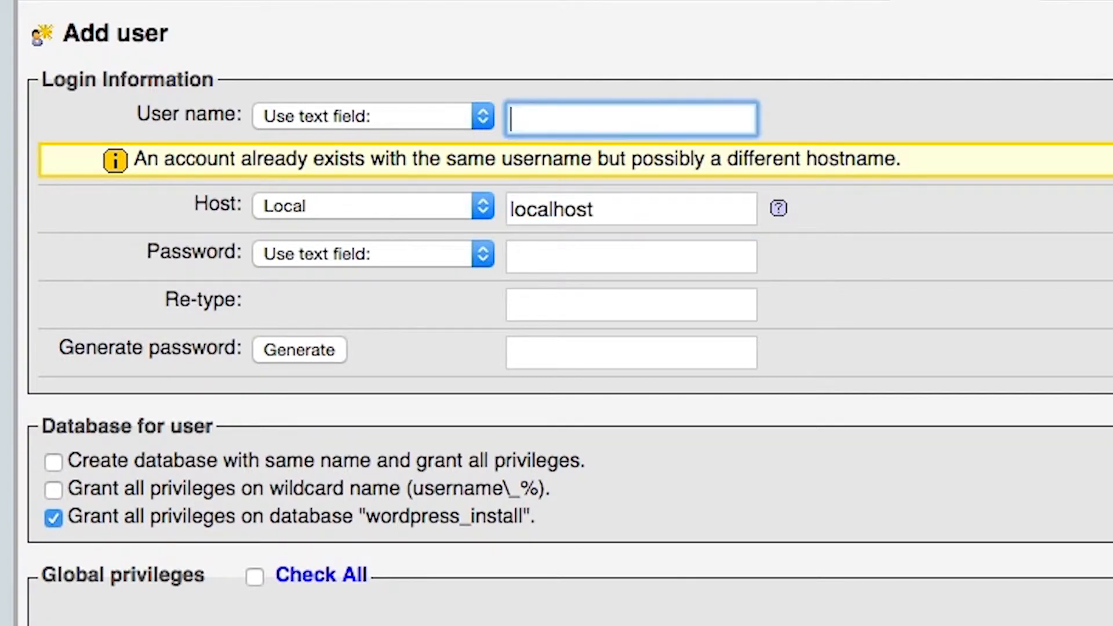
pyautogui.write('wordpress2')
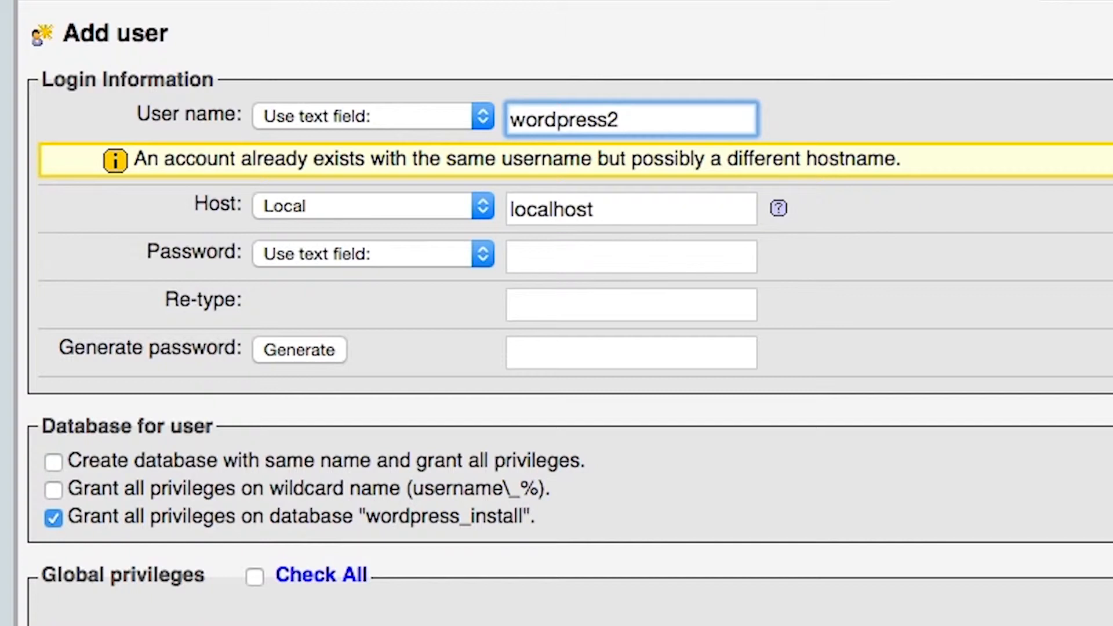
pyautogui.click(620, 209)
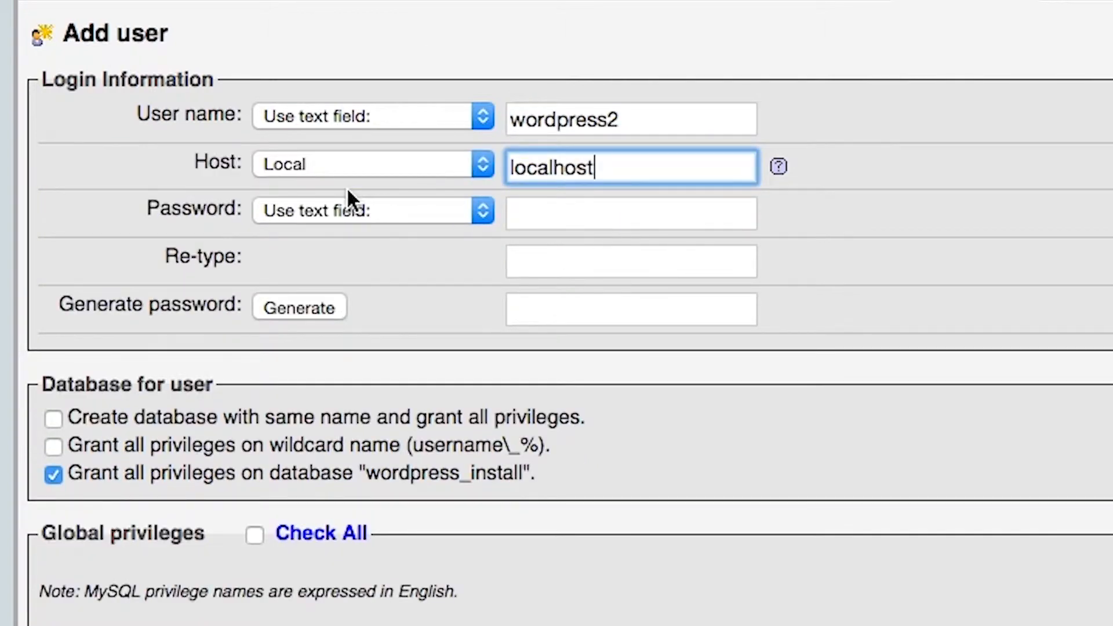
# Enter and re-type the new user's password, and create the user with all privileges on wordpress_install
pyautogui.click(617, 214)
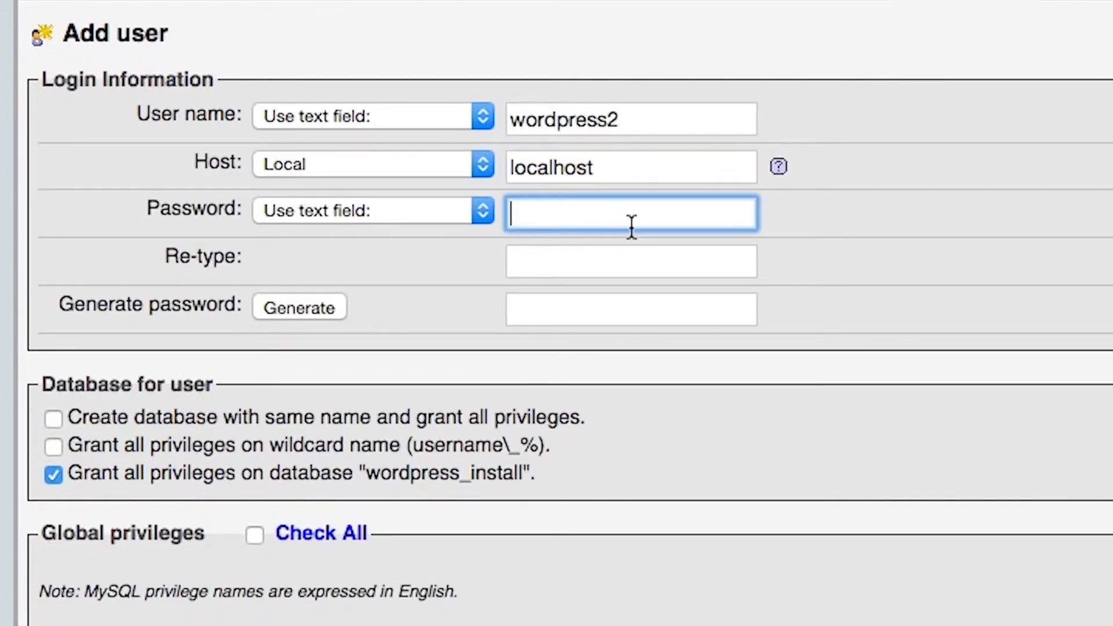
pyautogui.write('********')
pyautogui.press('Tab')
pyautogui.write('********')
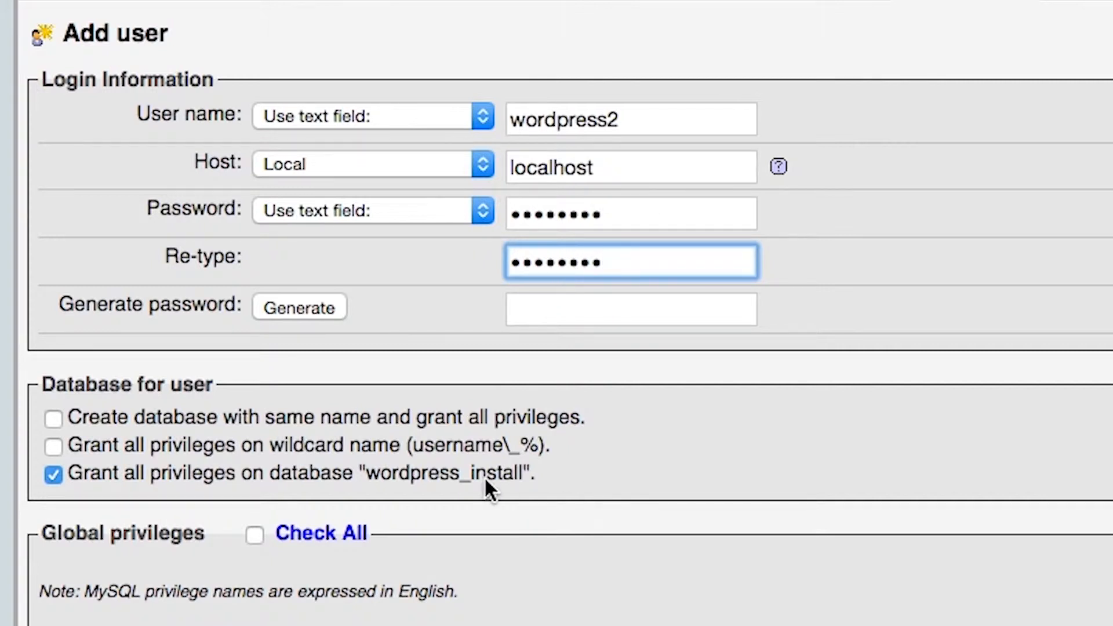
pyautogui.scroll(-3, 120, 444)
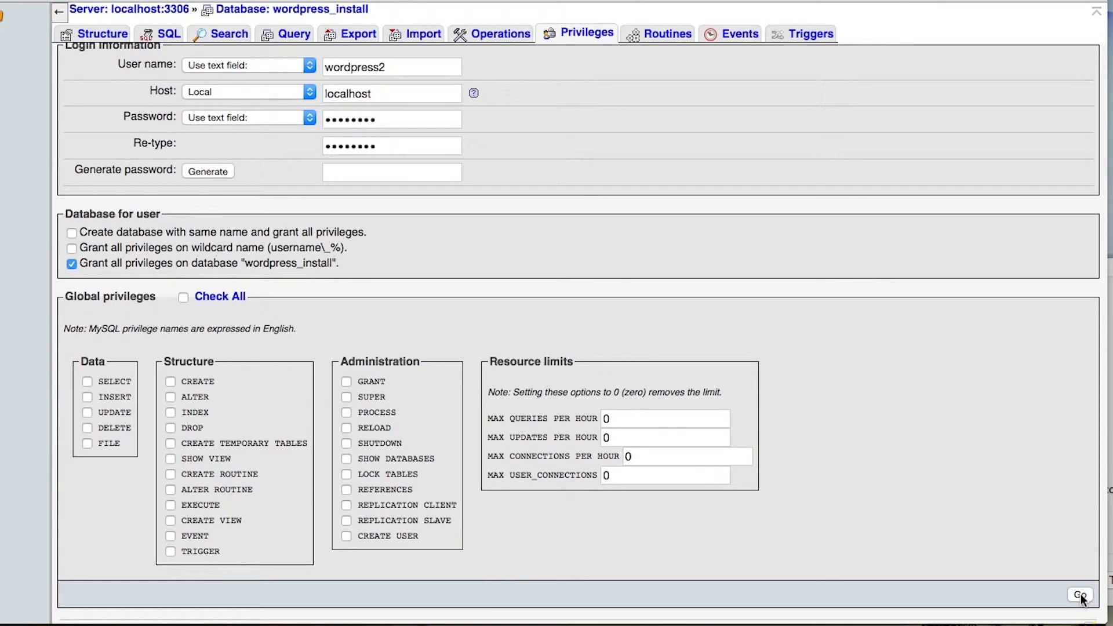
pyautogui.click(1080, 593)
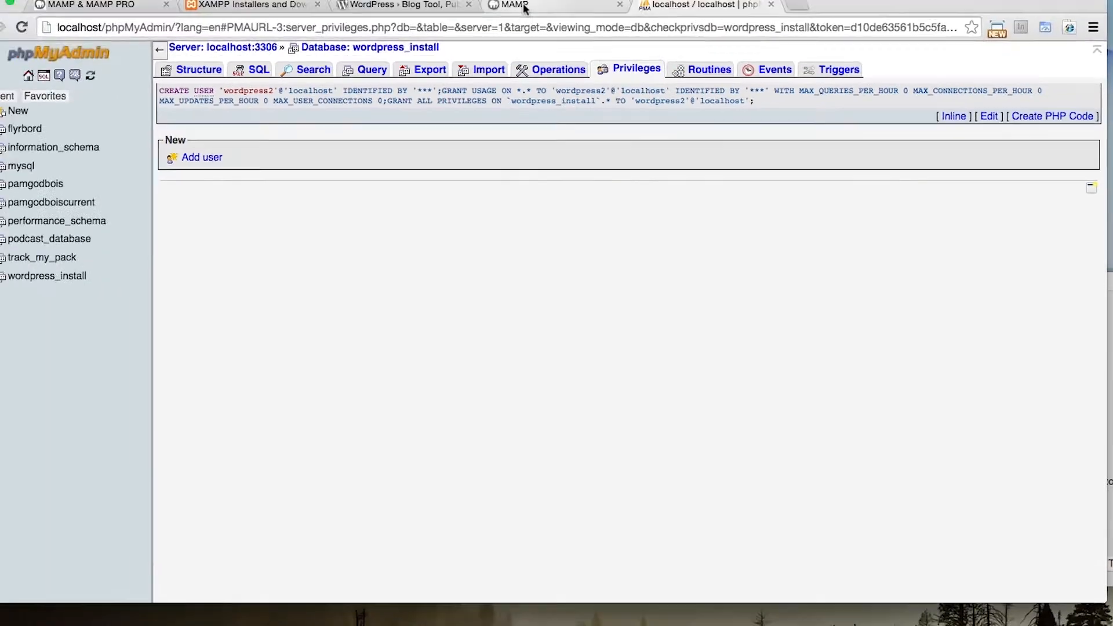
# Switch to the WordPress.org site and open the download page for WordPress 4.1
pyautogui.click(528, 18)
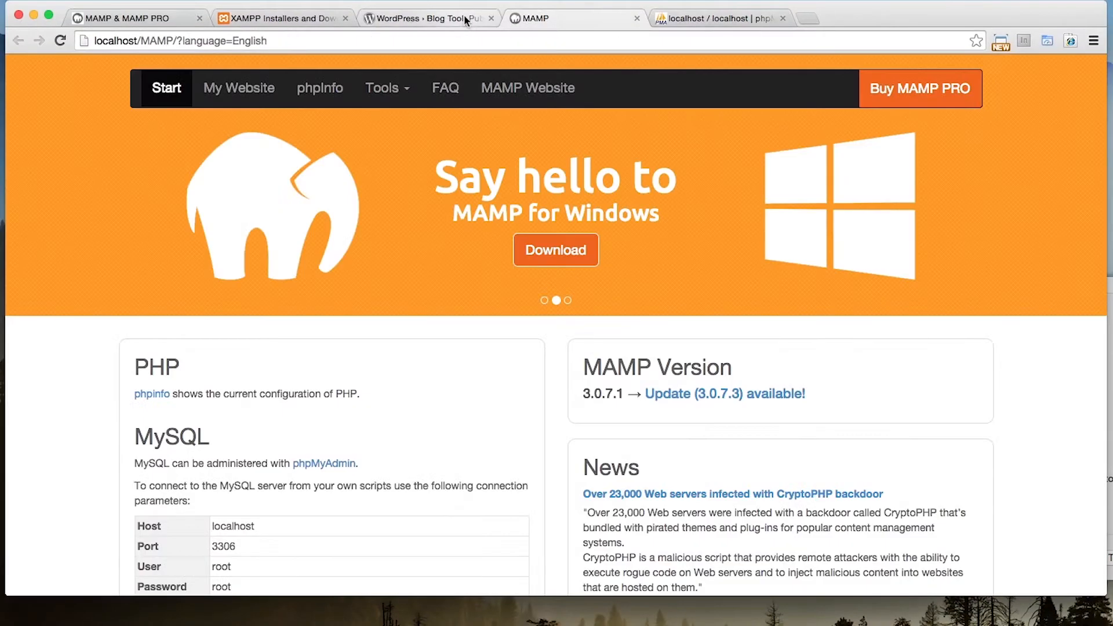
pyautogui.click(463, 18)
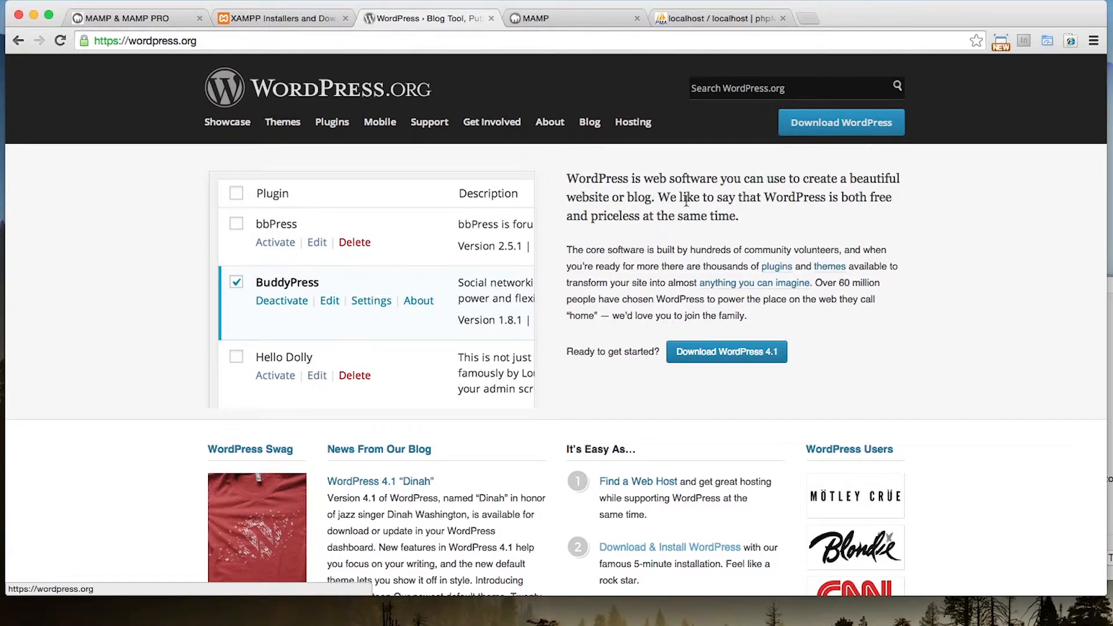
pyautogui.click(720, 360)
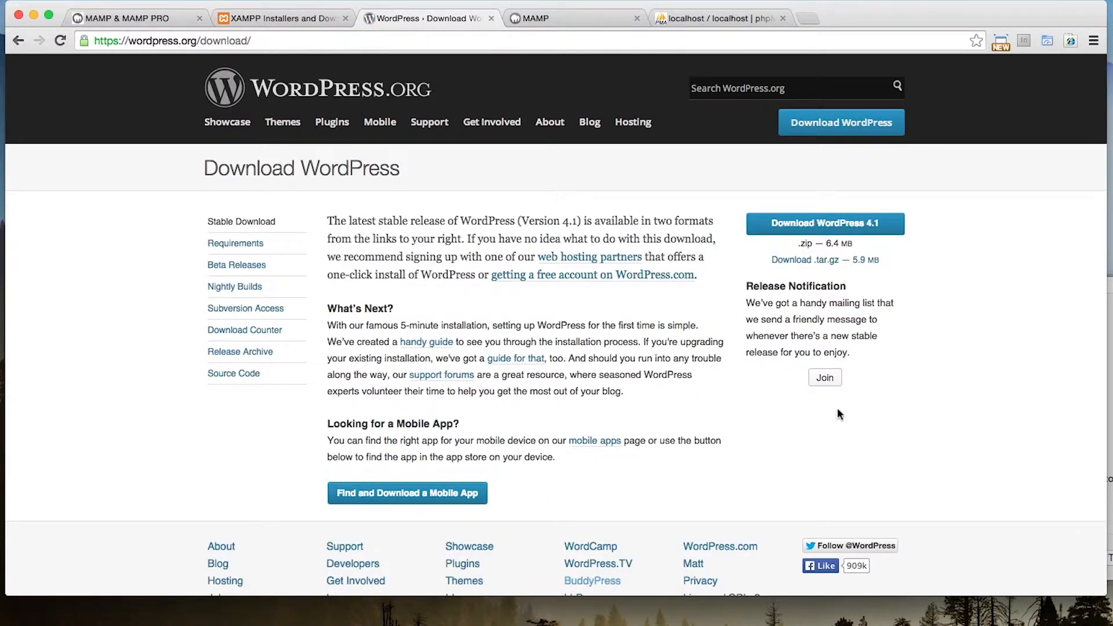
pyautogui.scroll(-3, 492, 284)
pyautogui.scroll(3, 493, 336)
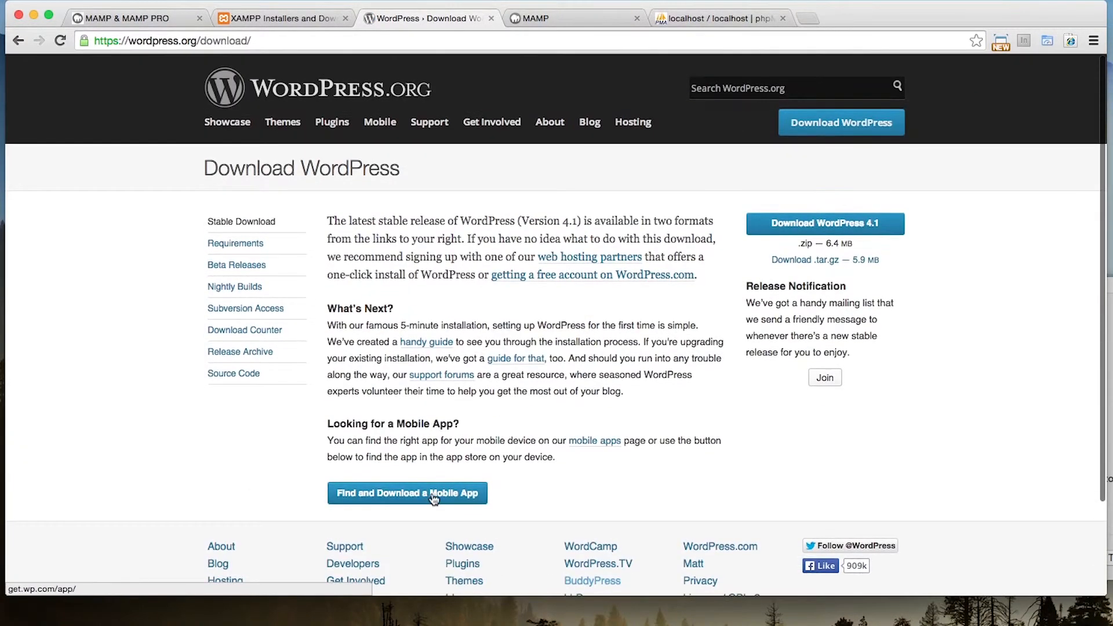
# Download the WordPress 4.1 zip, open the downloaded archive and open the extracted wordpress 13 folder in Downloads
pyautogui.click(883, 224)
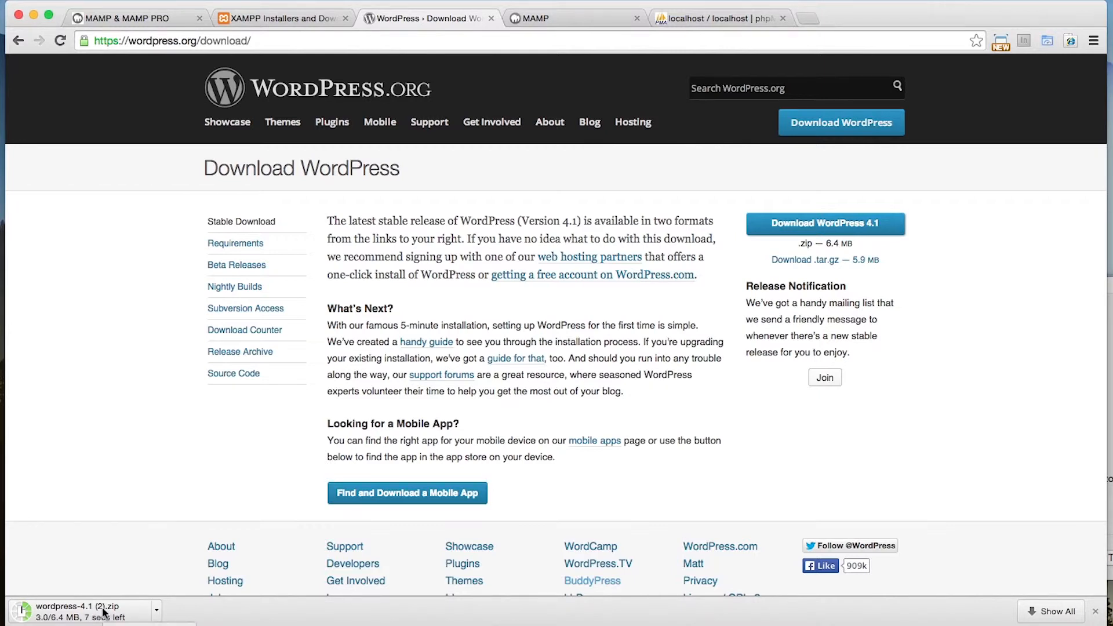
pyautogui.click(56, 612)
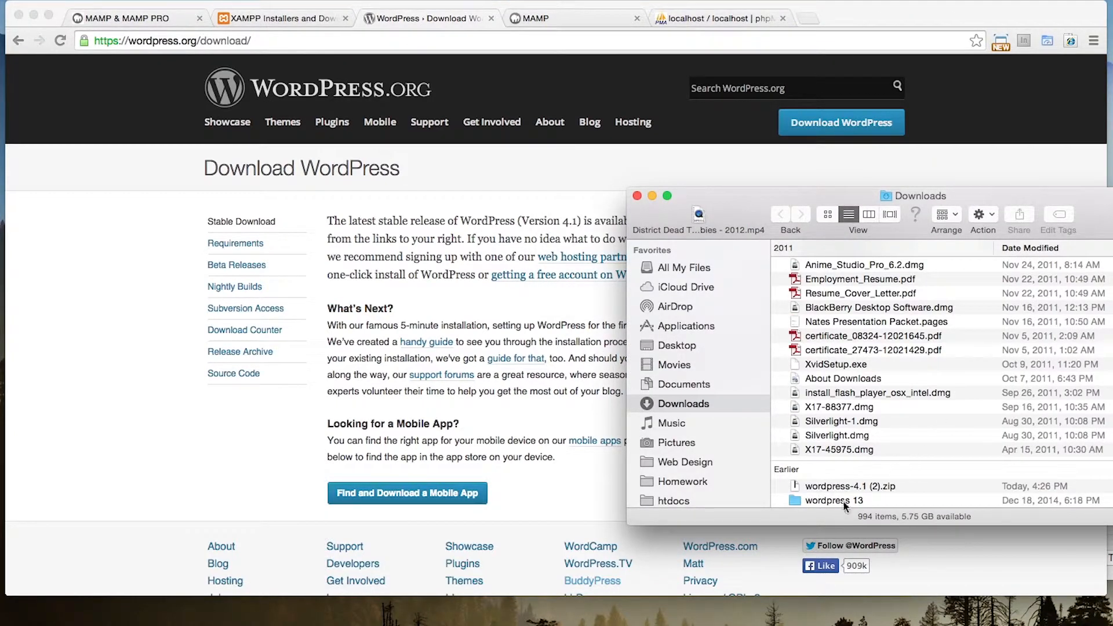
pyautogui.doubleClick(834, 501)
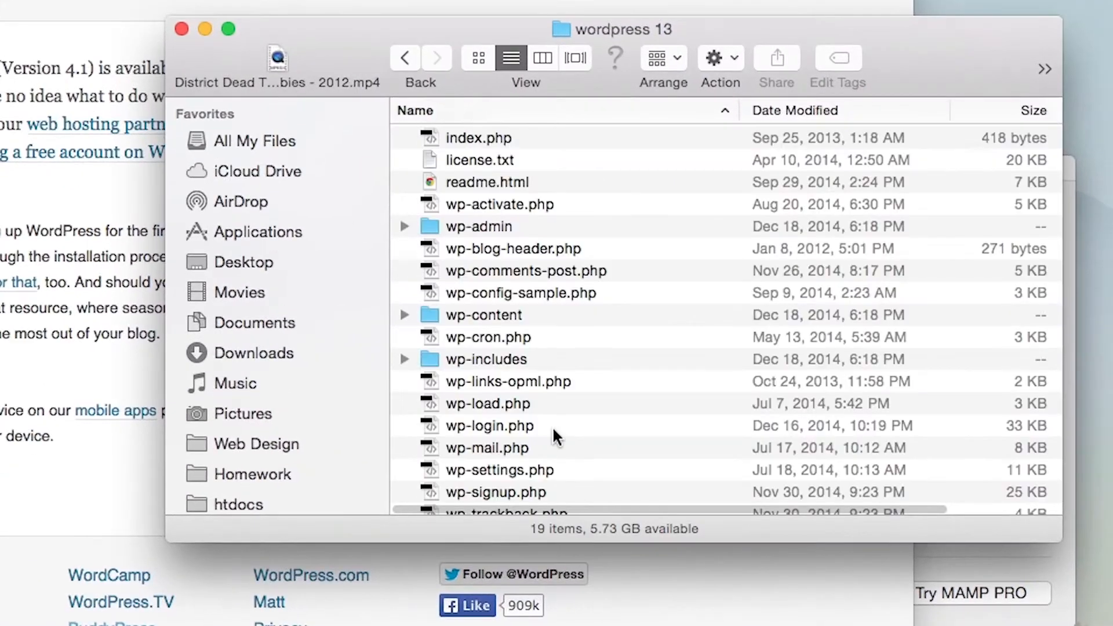
# Copy all files and folders in the wordpress 13 folder, from index.php through xmlrpc.php
pyautogui.scroll(-2, 502, 310)
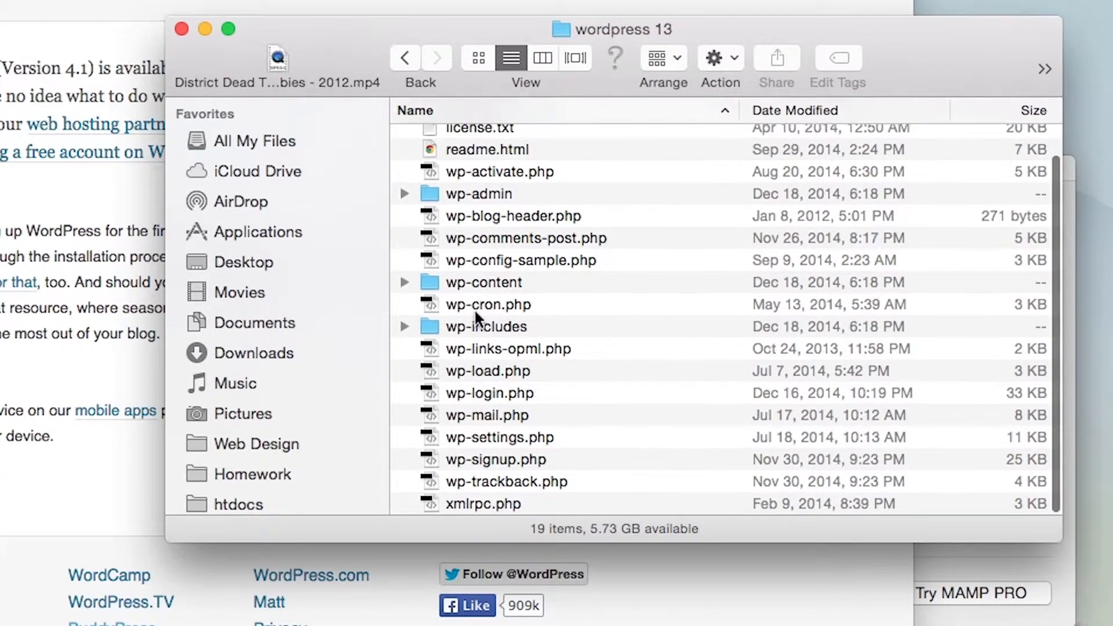
pyautogui.scroll(2, 492, 313)
pyautogui.scroll(-2, 481, 290)
pyautogui.scroll(2, 489, 262)
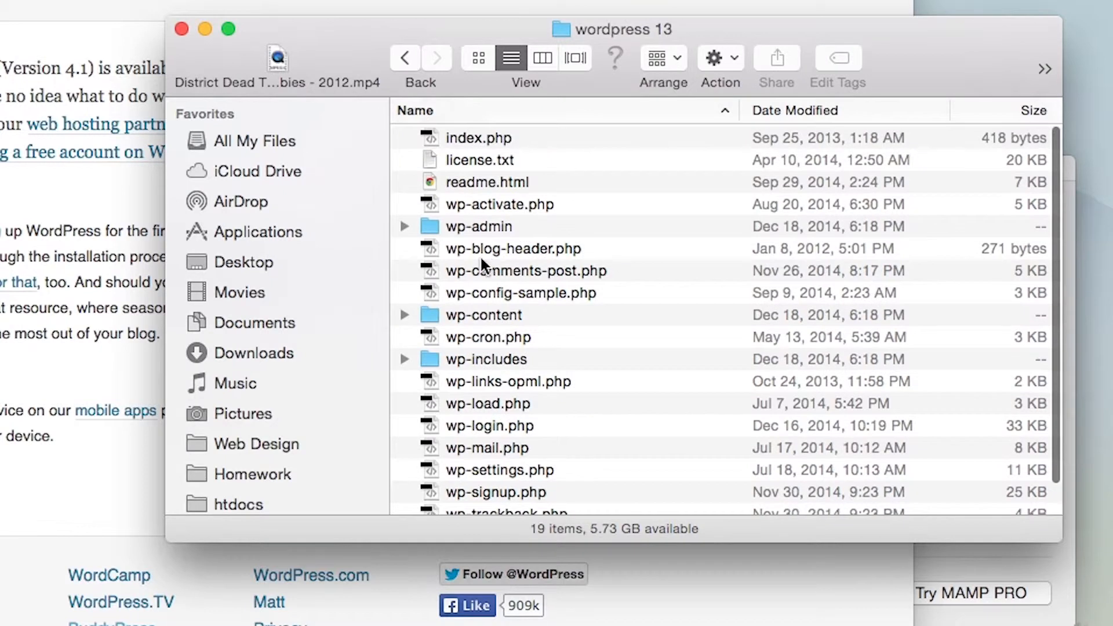
pyautogui.click(512, 142)
pyautogui.scroll(-3, 517, 233)
pyautogui.keyDown('shift'); pyautogui.click(514, 502); pyautogui.keyUp('shift')
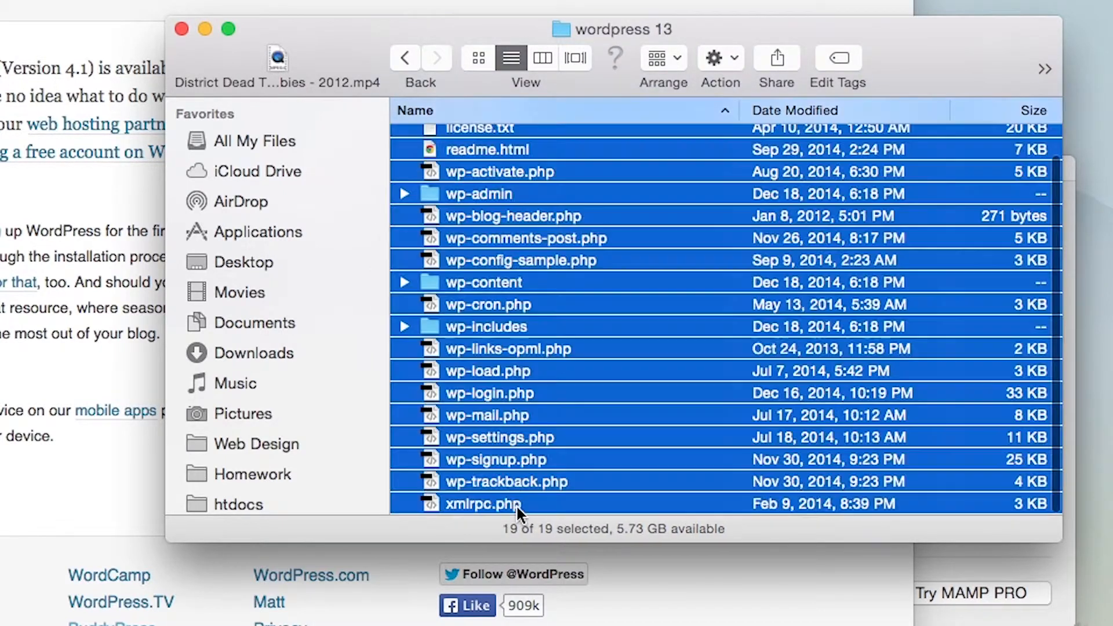
pyautogui.rightClick(500, 390)
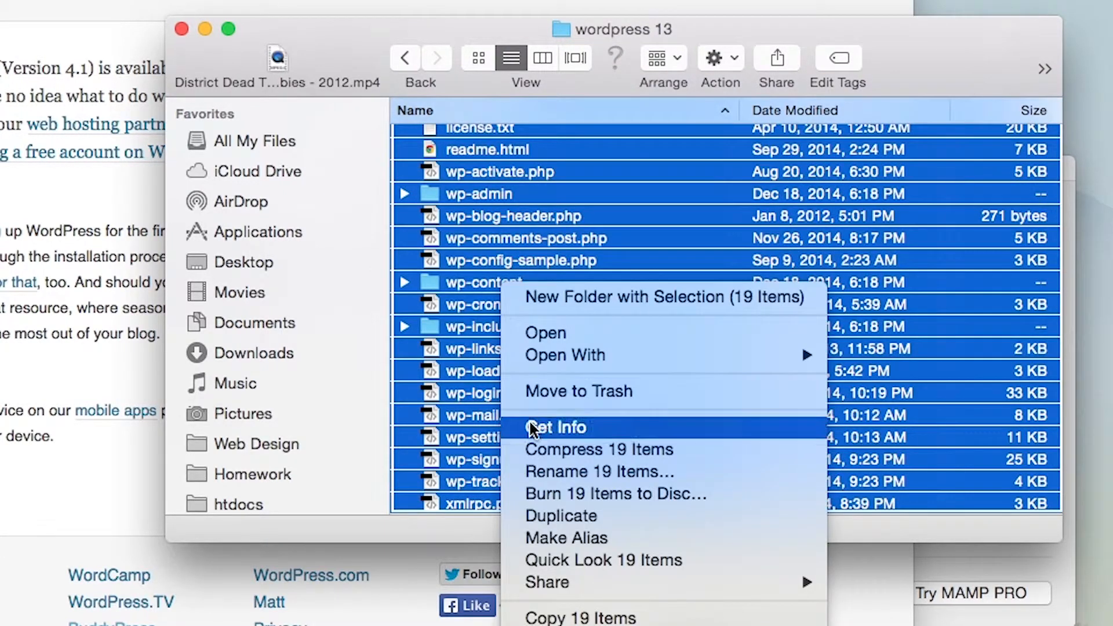
pyautogui.click(579, 616)
# Open the htdocs folder inside the MAMP folder in Applications
pyautogui.scroll(-5, 316, 381)
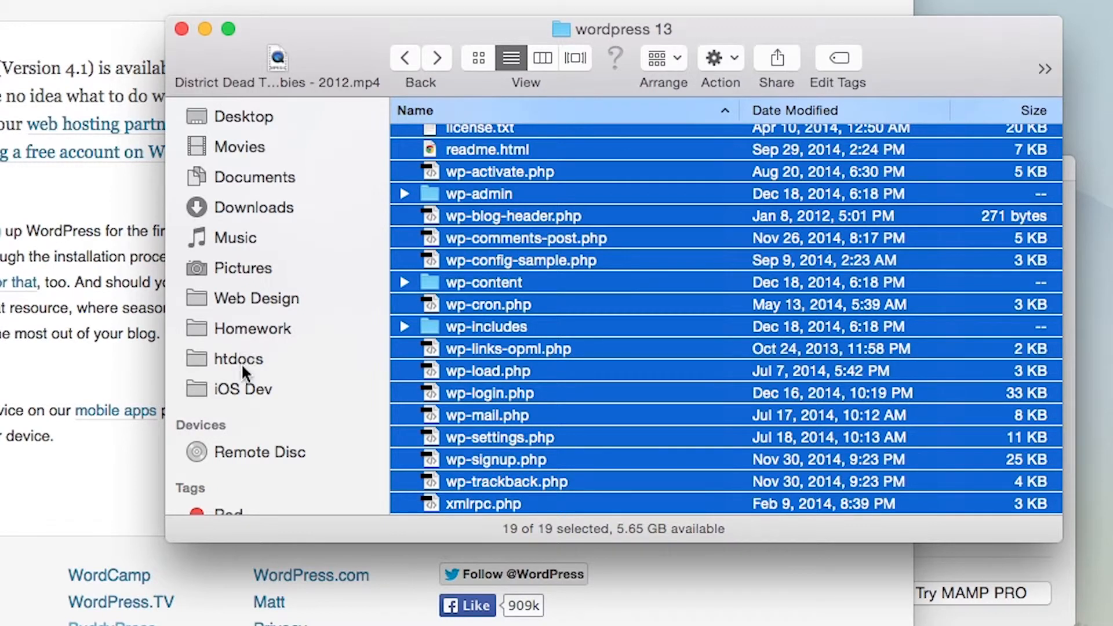
pyautogui.scroll(5, 241, 360)
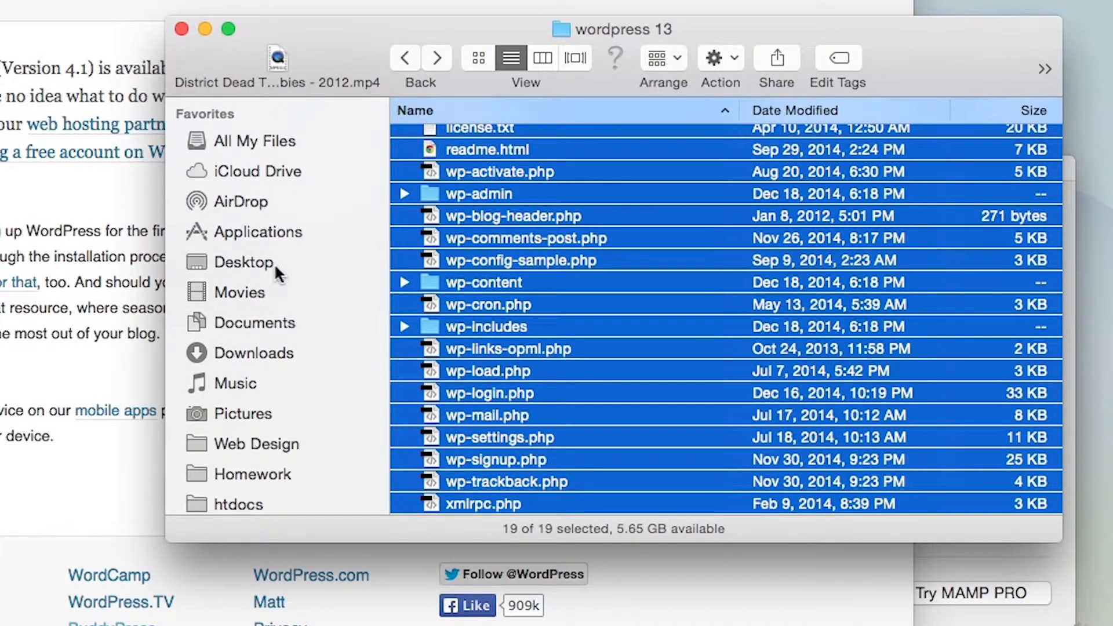
pyautogui.click(272, 231)
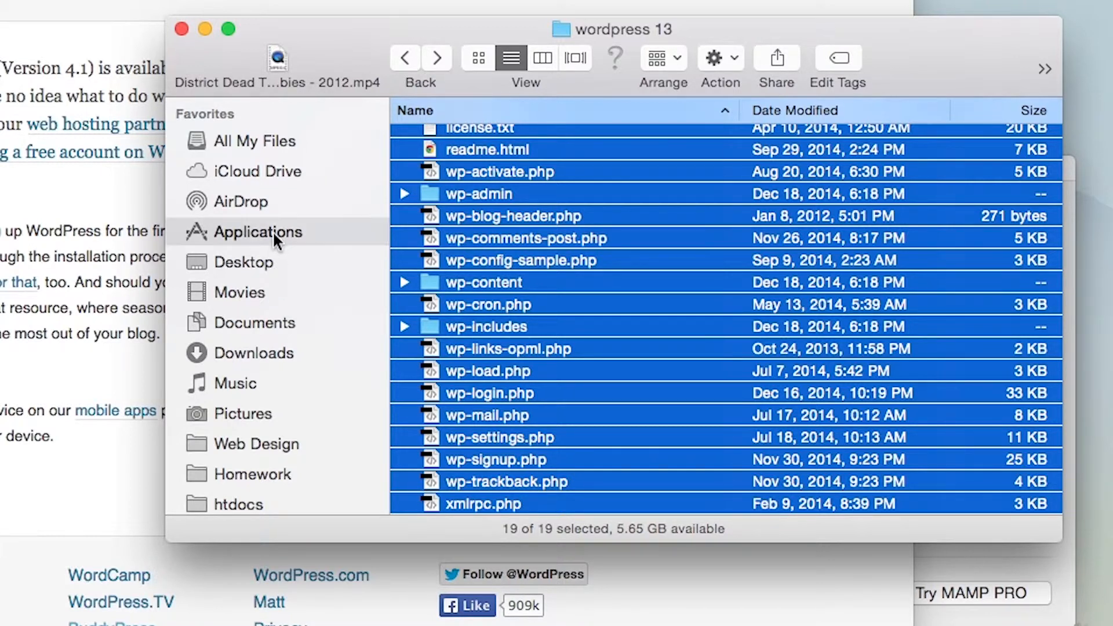
pyautogui.scroll(1, 635, 194)
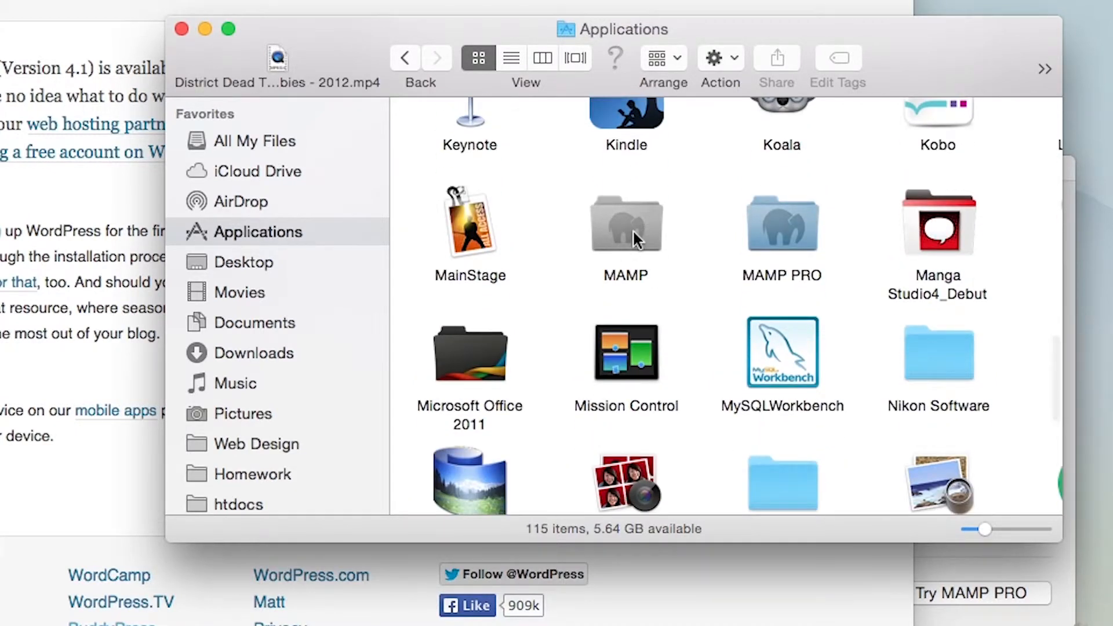
pyautogui.doubleClick(631, 229)
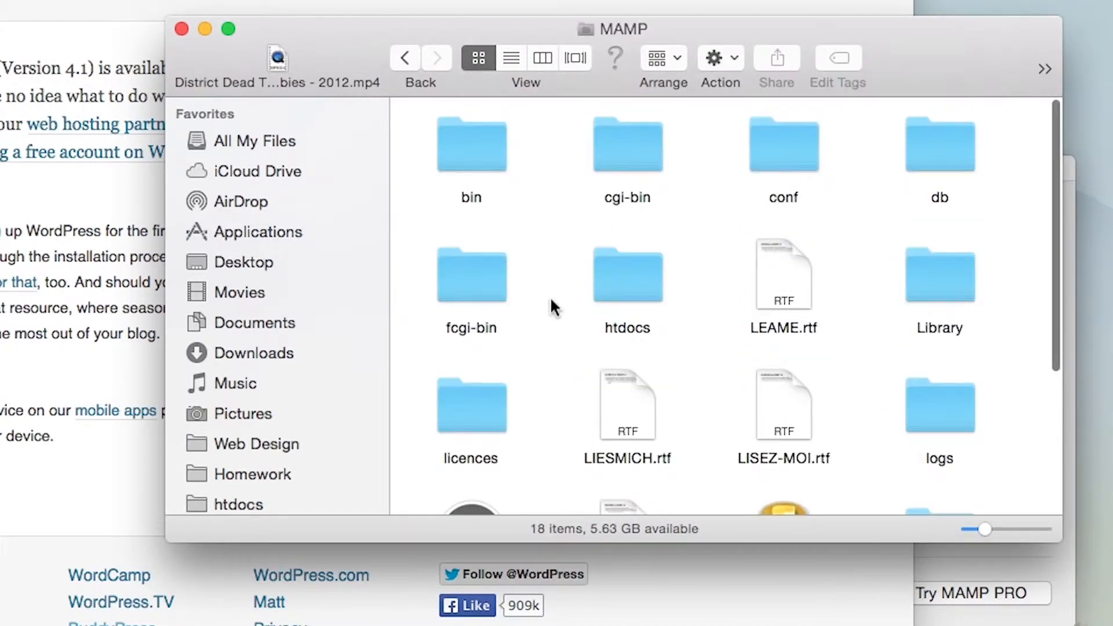
pyautogui.scroll(-5, 554, 306)
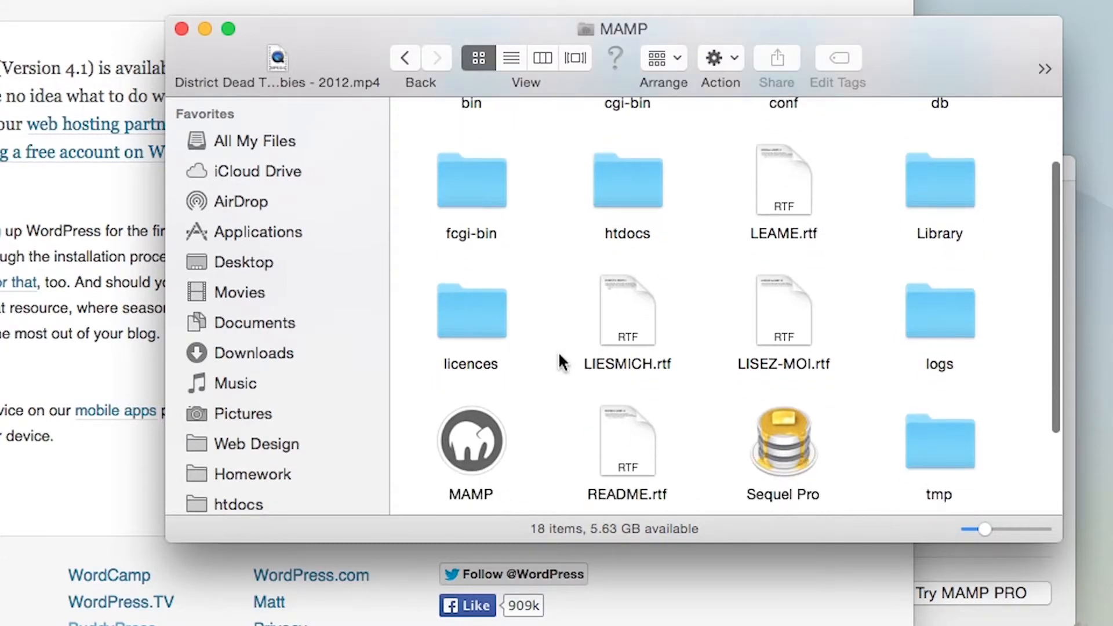
pyautogui.scroll(2, 769, 390)
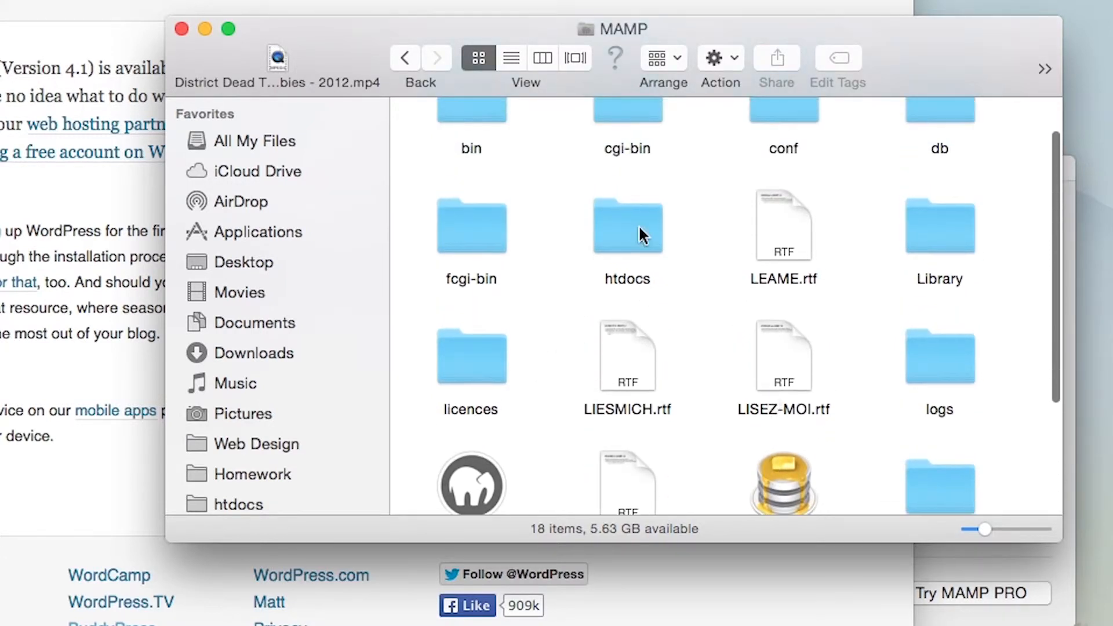
pyautogui.click(631, 219)
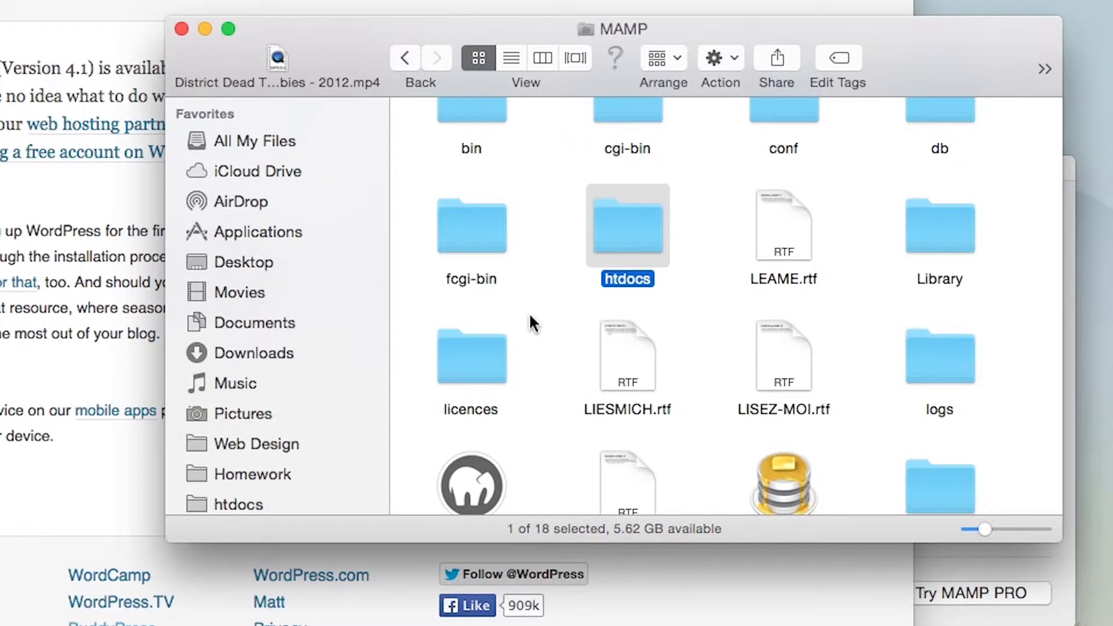
pyautogui.doubleClick(628, 229)
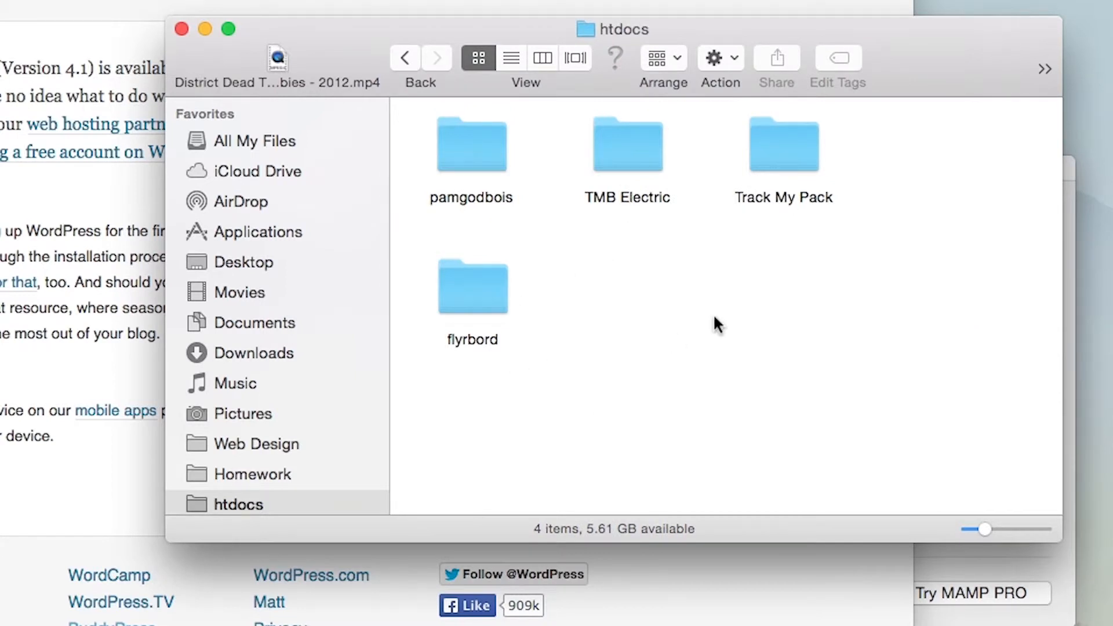
# Create a new folder named wordpress_install in htdocs
pyautogui.rightClick(617, 300)
pyautogui.click(641, 311)
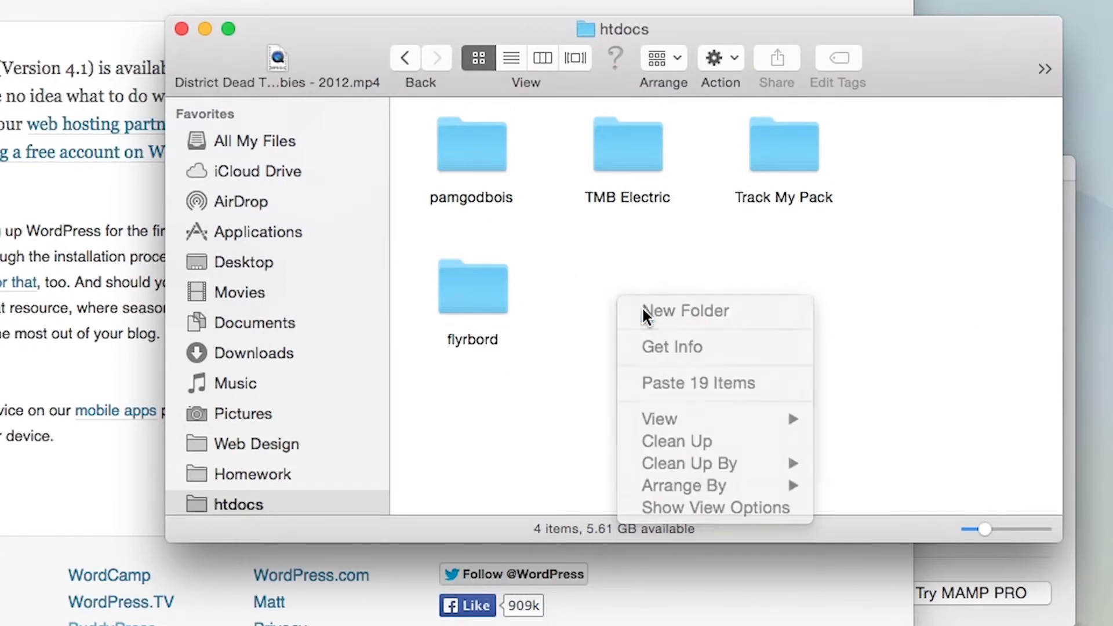
pyautogui.write('wor')
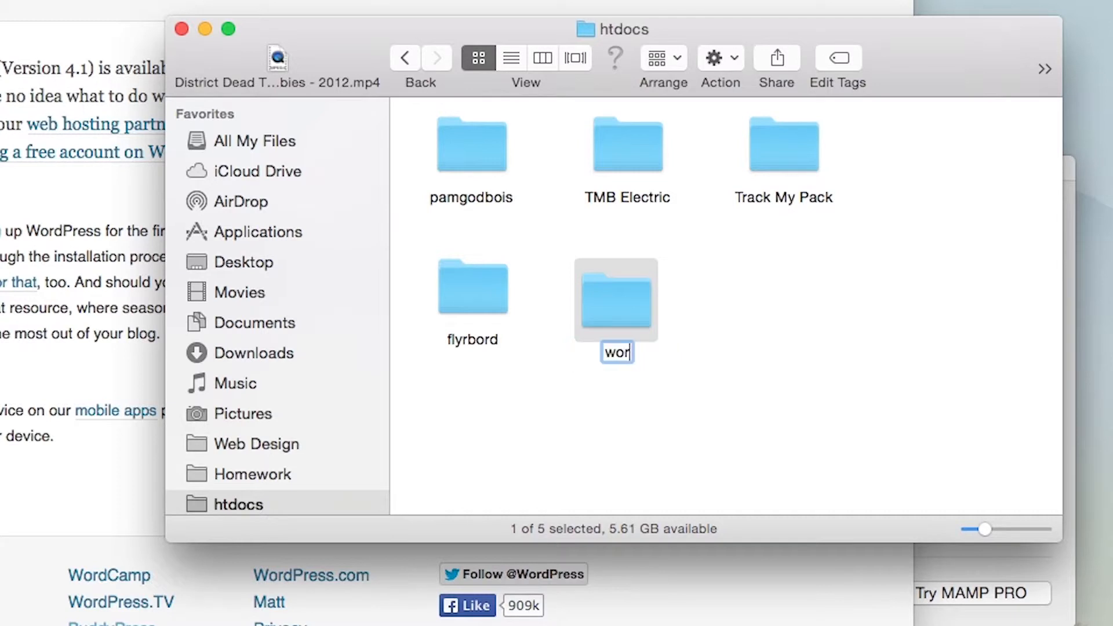
pyautogui.write('dpress_install')
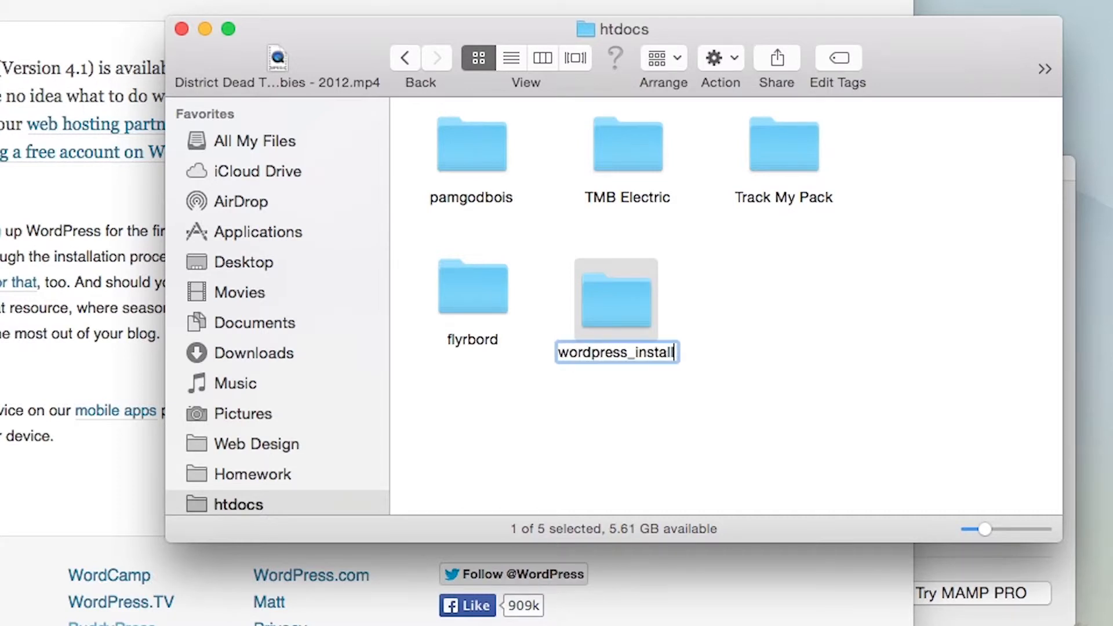
pyautogui.press('Return')
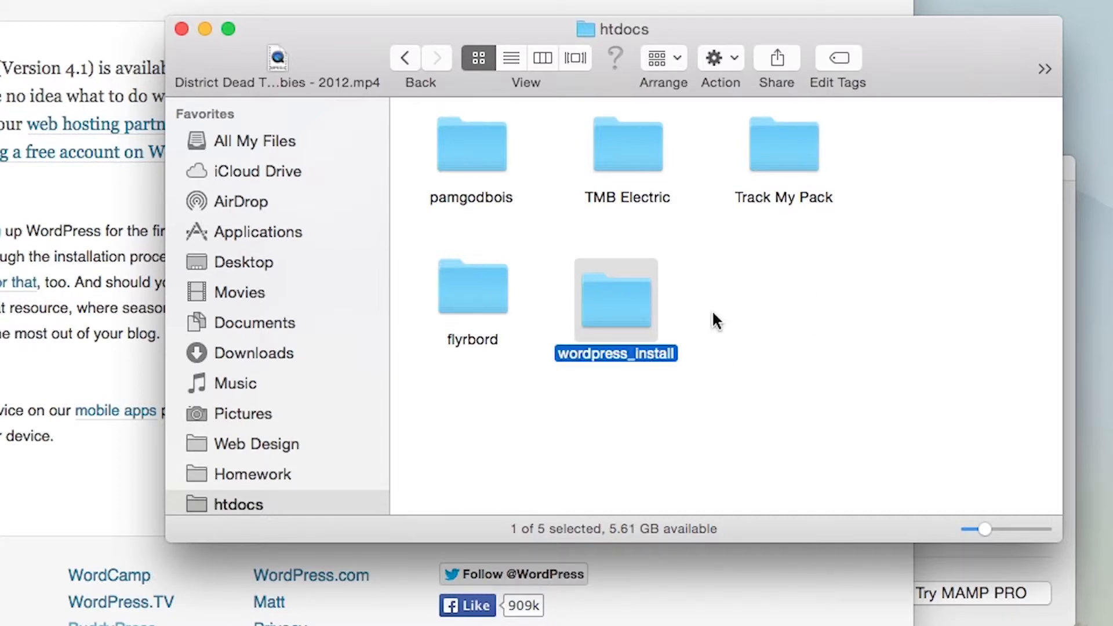
# Open the wordpress_install folder and paste the copied WordPress files into it
pyautogui.doubleClick(646, 307)
pyautogui.rightClick(591, 216)
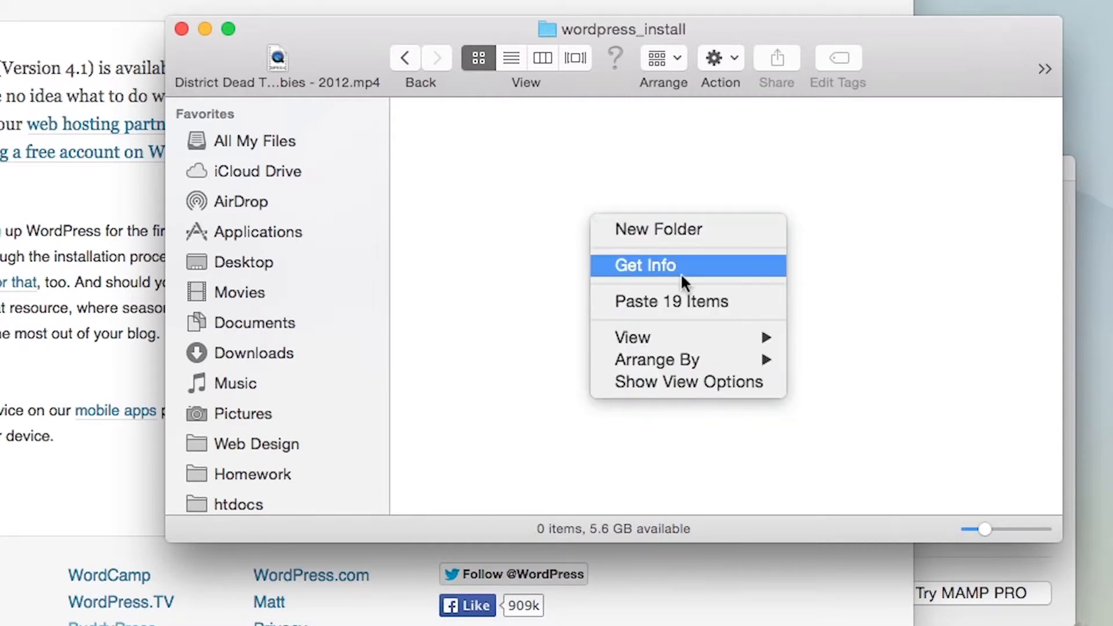
pyautogui.click(681, 299)
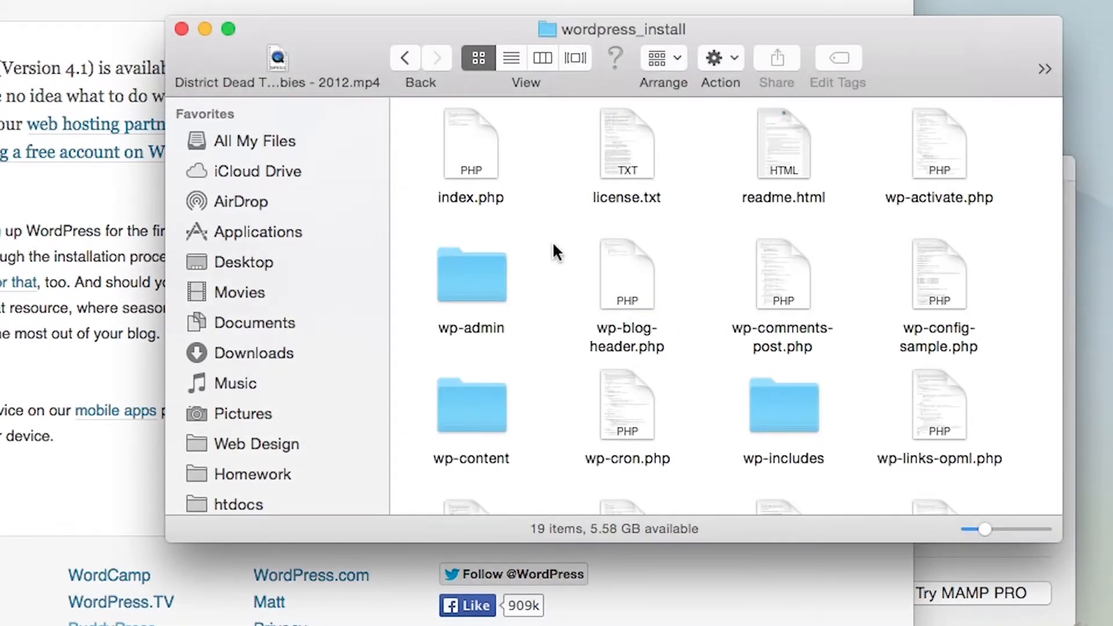
# Open wp-config-sample.php from the wordpress_install folder in the code editor
pyautogui.scroll(-3, 502, 239)
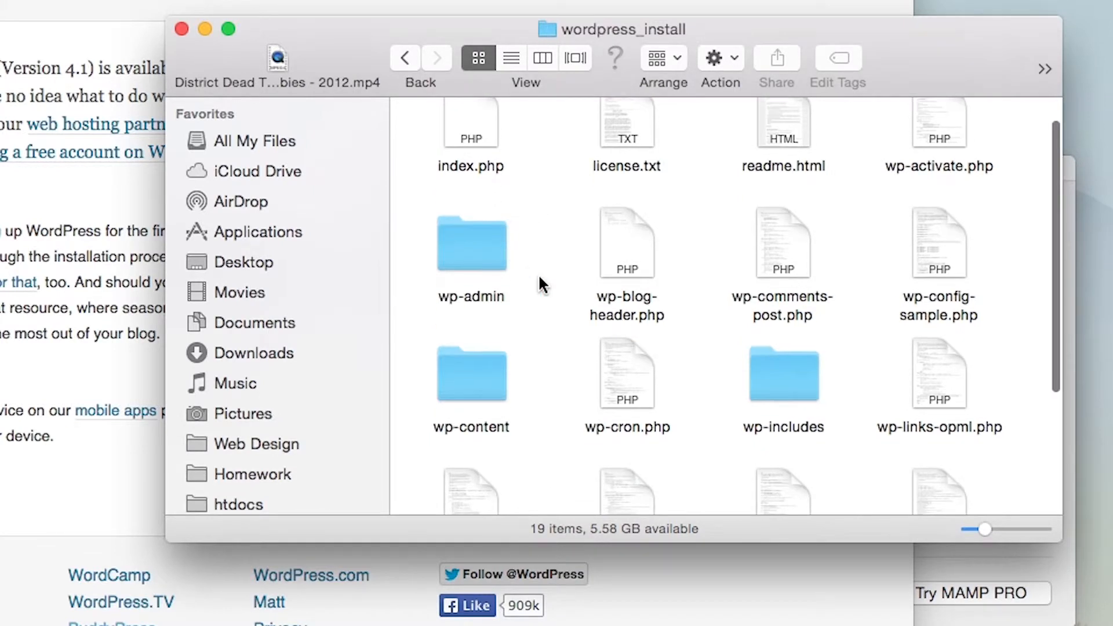
pyautogui.scroll(-2, 628, 296)
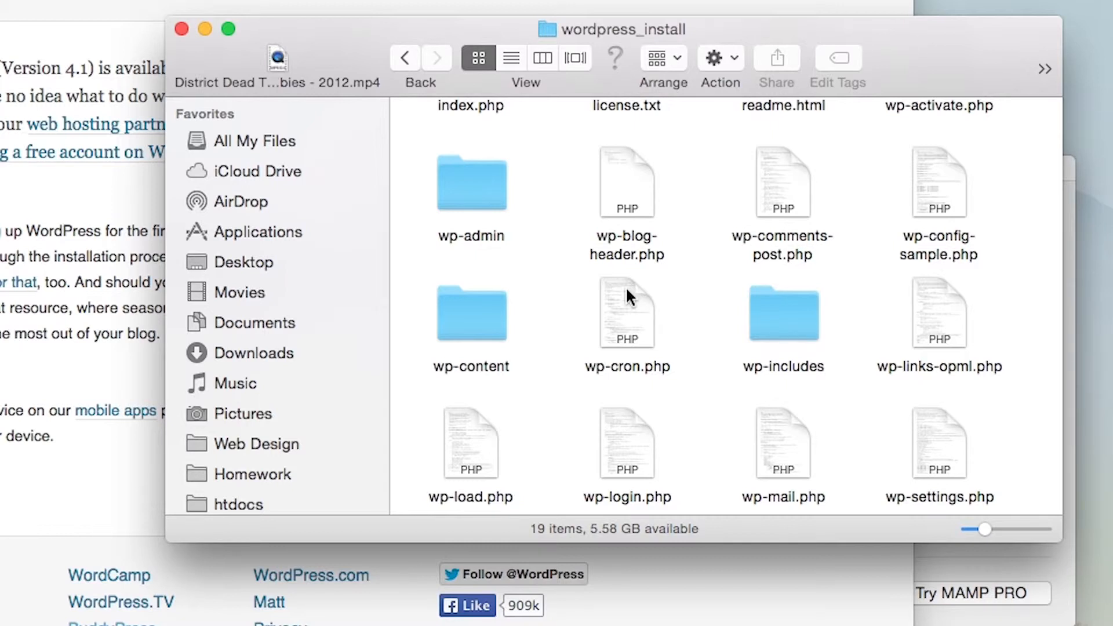
pyautogui.scroll(-2, 620, 350)
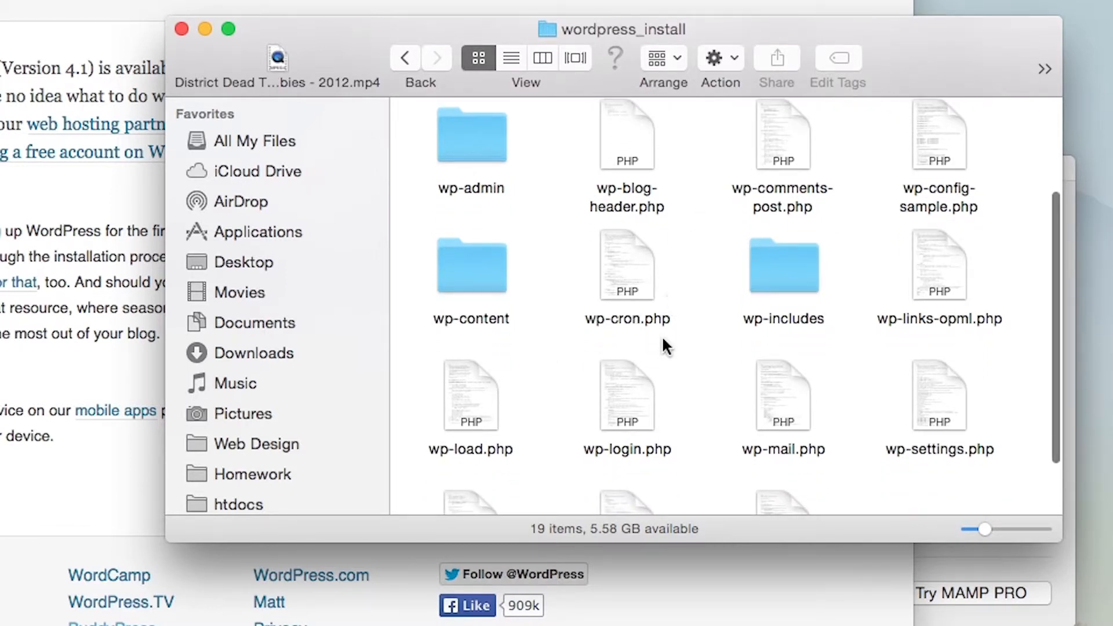
pyautogui.scroll(-1, 662, 335)
pyautogui.scroll(-1, 700, 334)
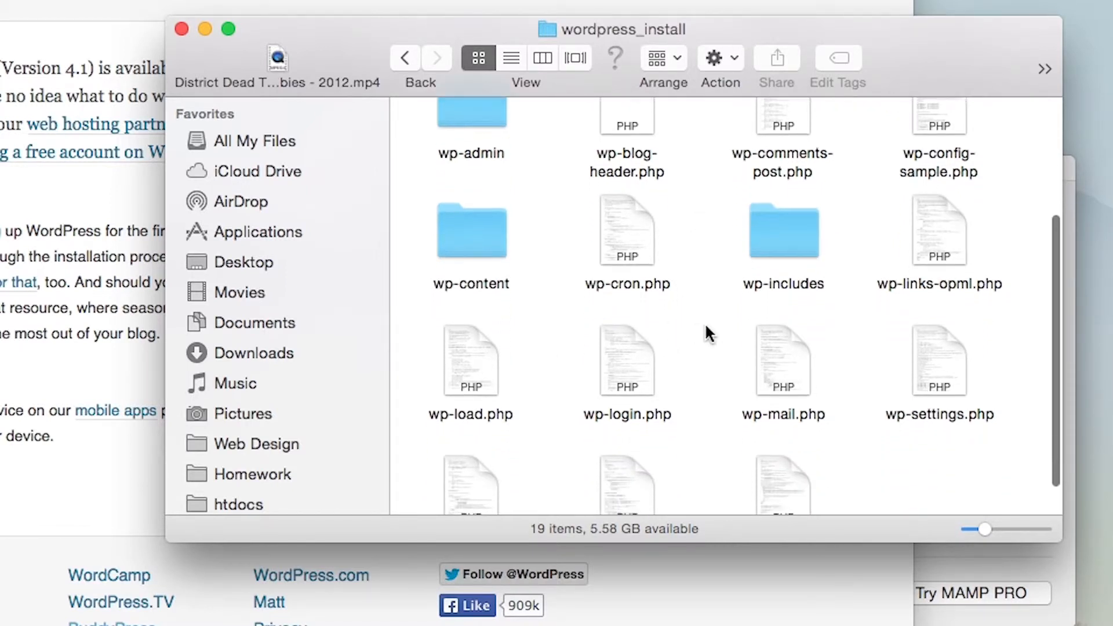
pyautogui.click(926, 131)
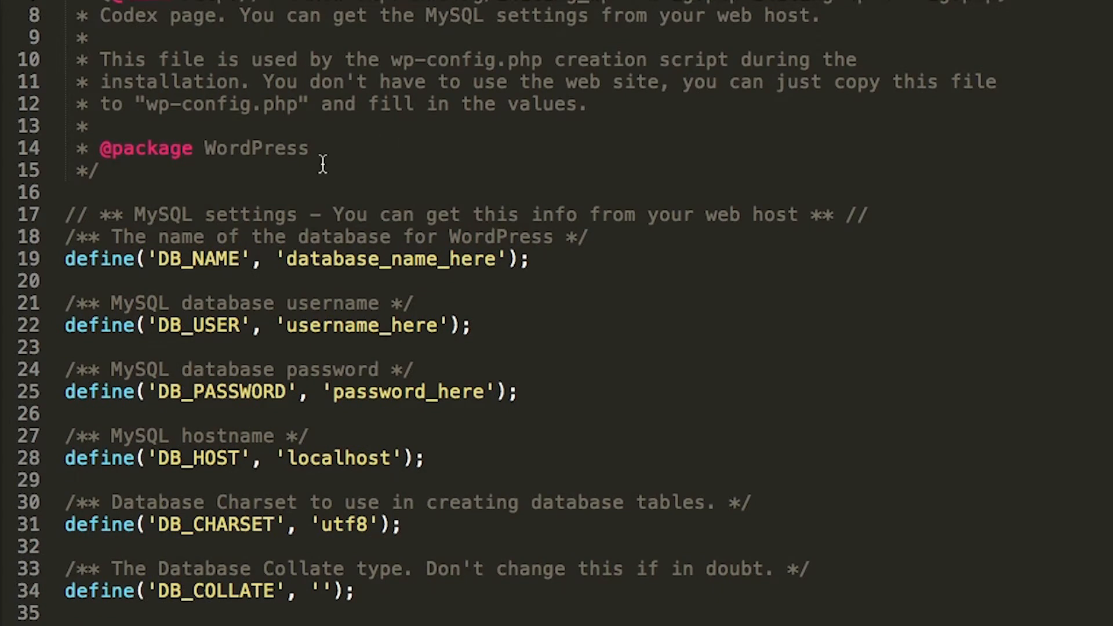
# Replace the DB_NAME placeholder database_name_here with wordpress_install
pyautogui.click(428, 197)
pyautogui.scroll(-3, 371, 185)
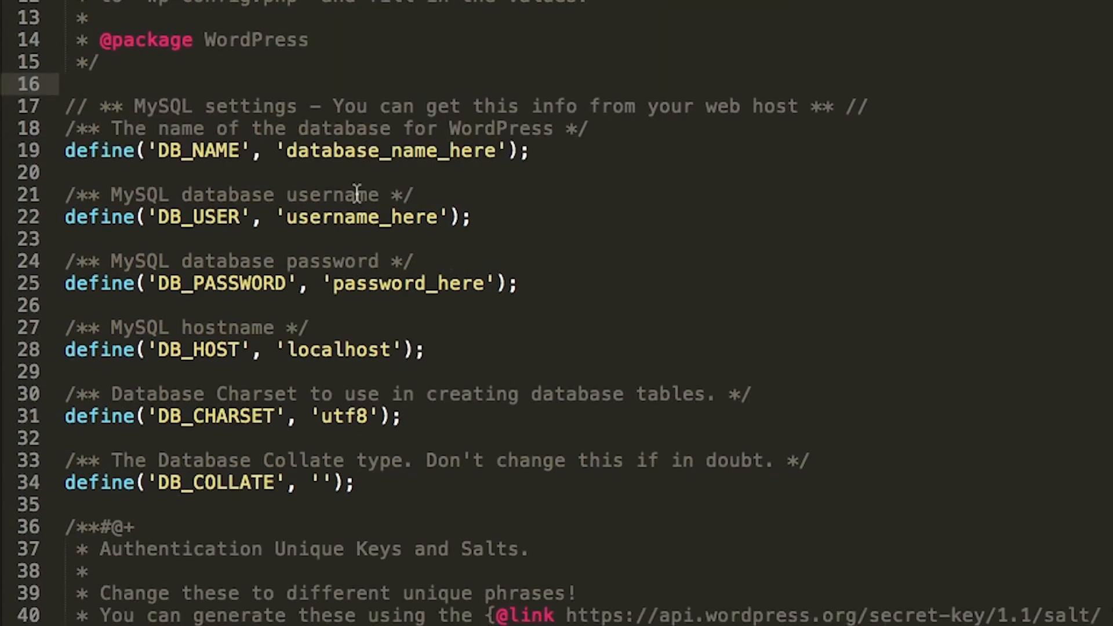
pyautogui.click(398, 150)
pyautogui.moveTo(493, 144); pyautogui.dragTo(286, 158)
pyautogui.write('wordpress')
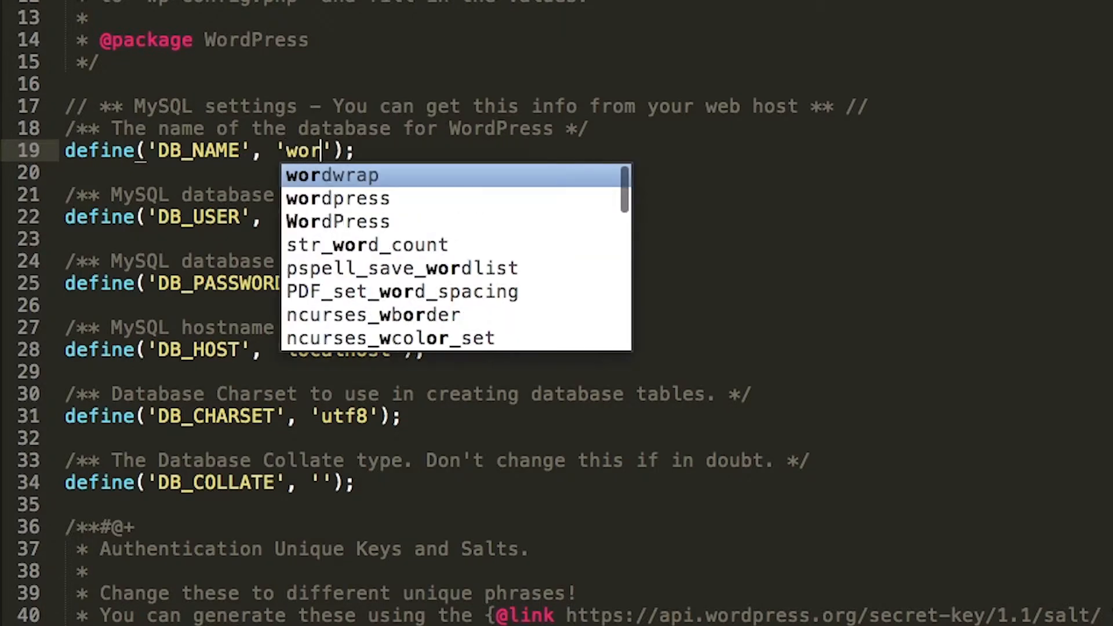
pyautogui.write('_install')
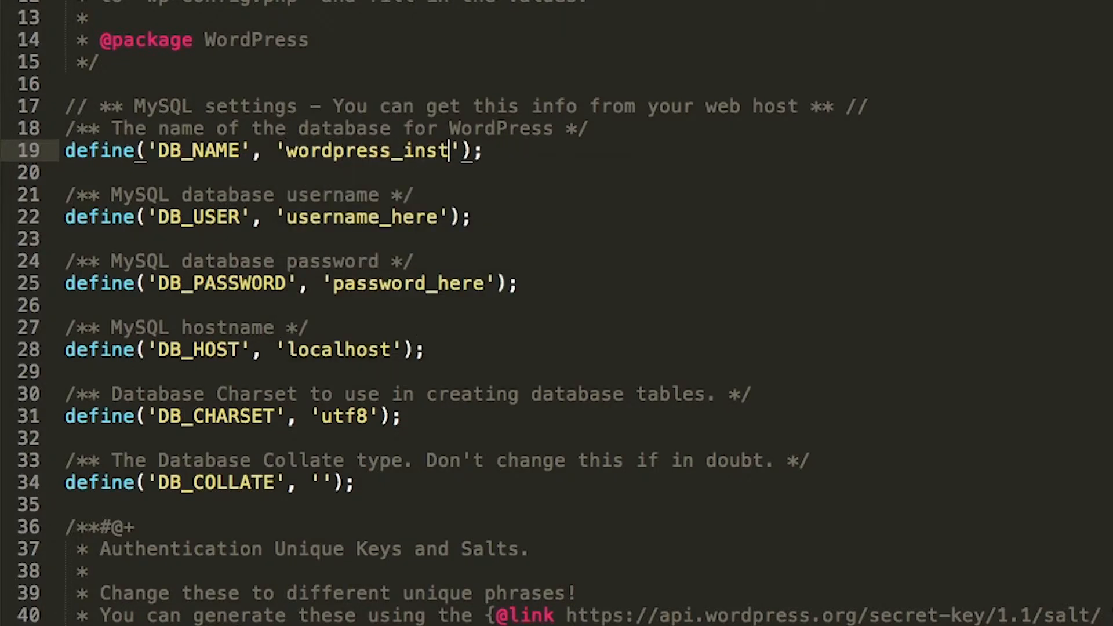
# Replace the DB_USER placeholder username_here with wordpress2
pyautogui.click(410, 218)
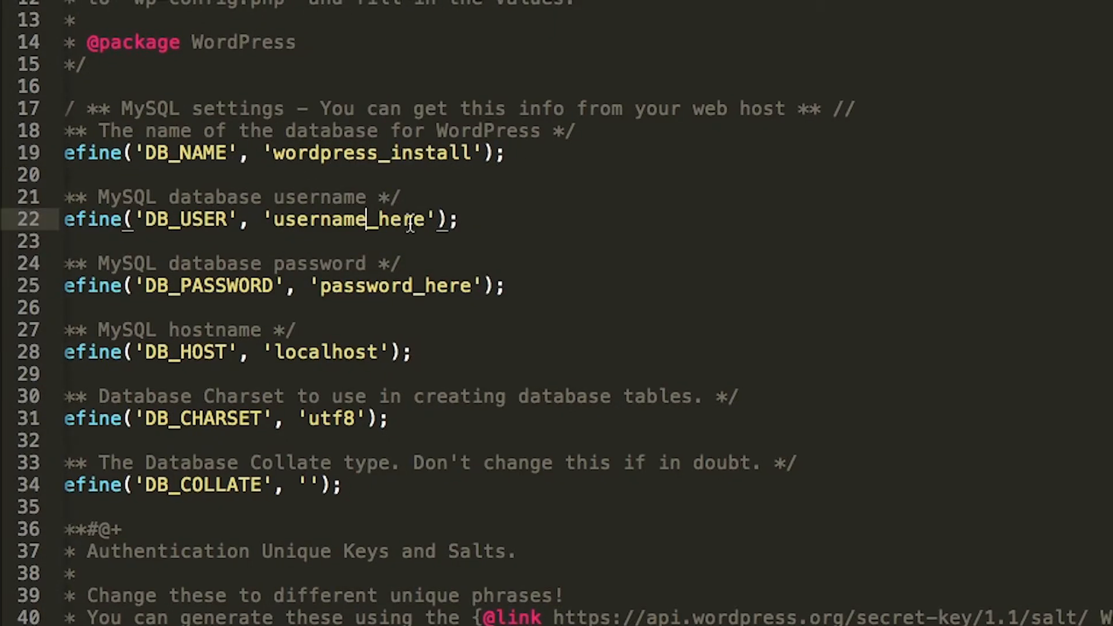
pyautogui.moveTo(436, 219); pyautogui.dragTo(288, 224)
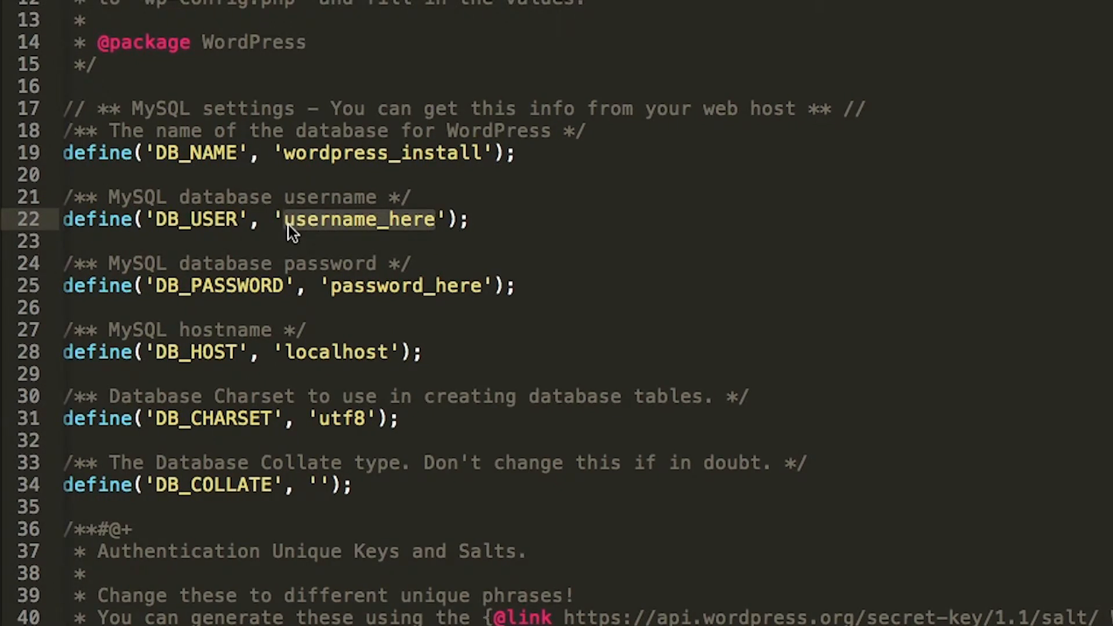
pyautogui.press('BackSpace')
pyautogui.write('word')
pyautogui.press('BackSpace')
pyautogui.press('BackSpace')
pyautogui.press('BackSpace')
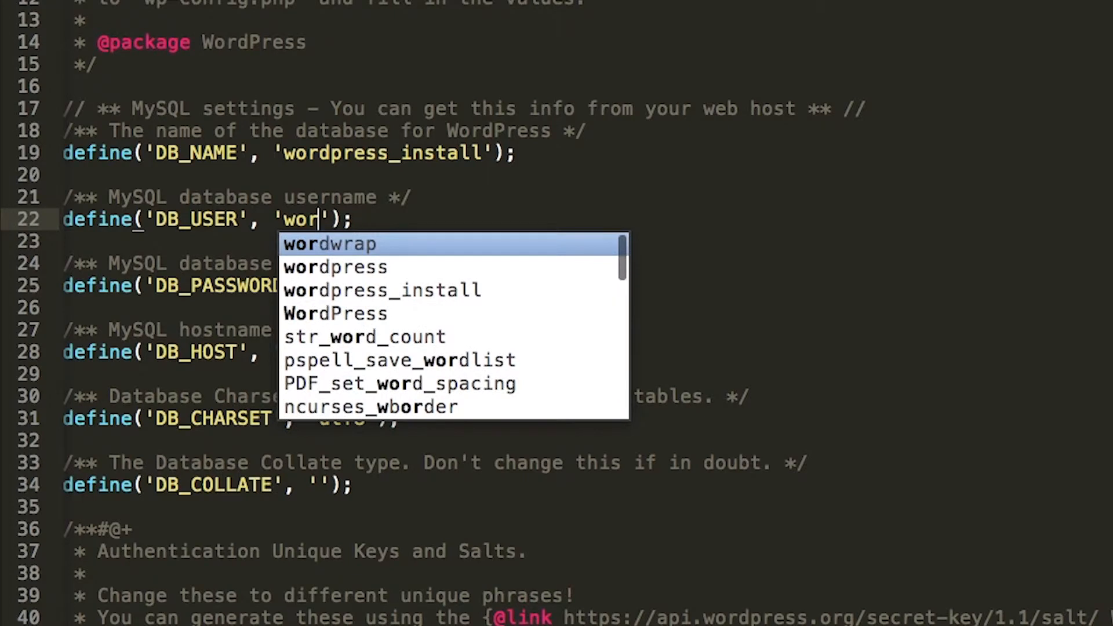
pyautogui.write('wordpress2')
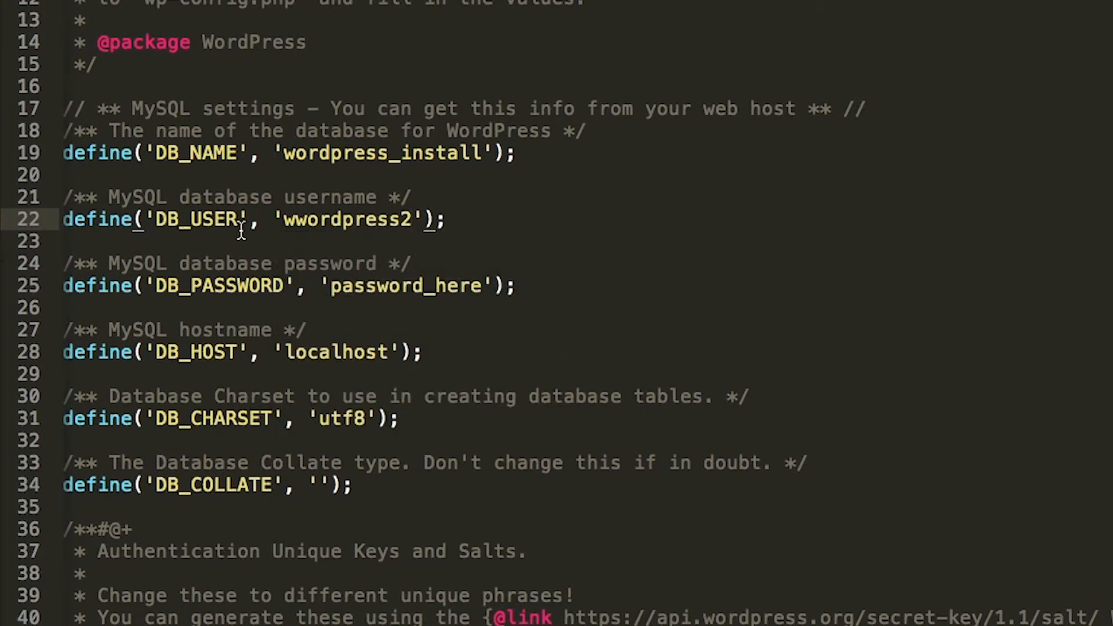
pyautogui.click(309, 221)
pyautogui.press('BackSpace')
pyautogui.press('Right')
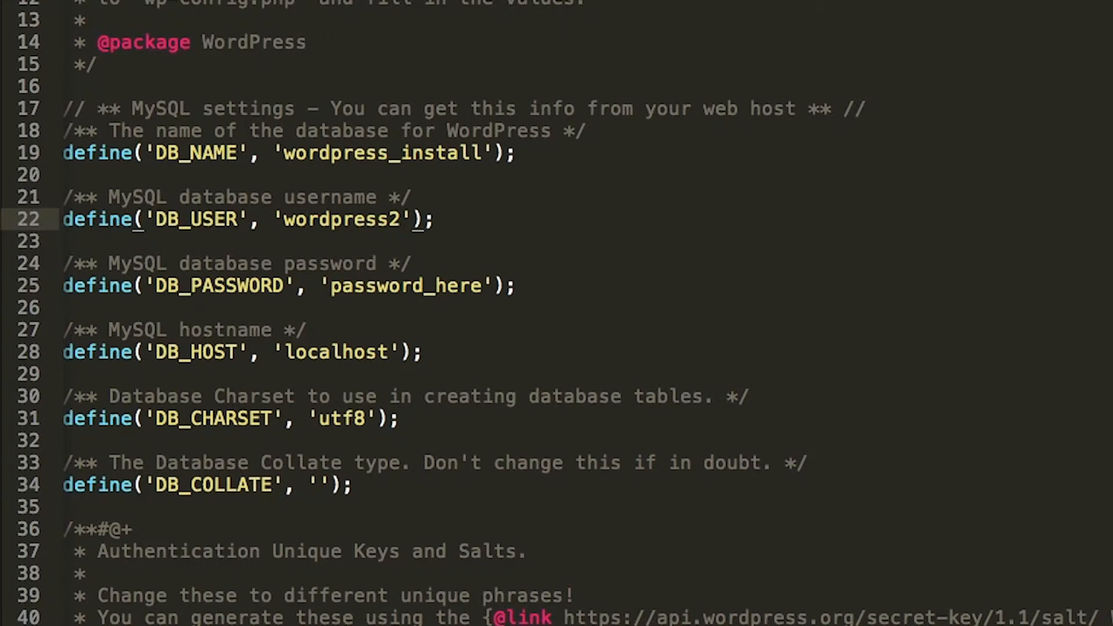
# Replace the DB_PASSWORD placeholder password_here with the database user's password
pyautogui.click(397, 284)
pyautogui.moveTo(481, 286); pyautogui.dragTo(329, 298)
pyautogui.write('password')
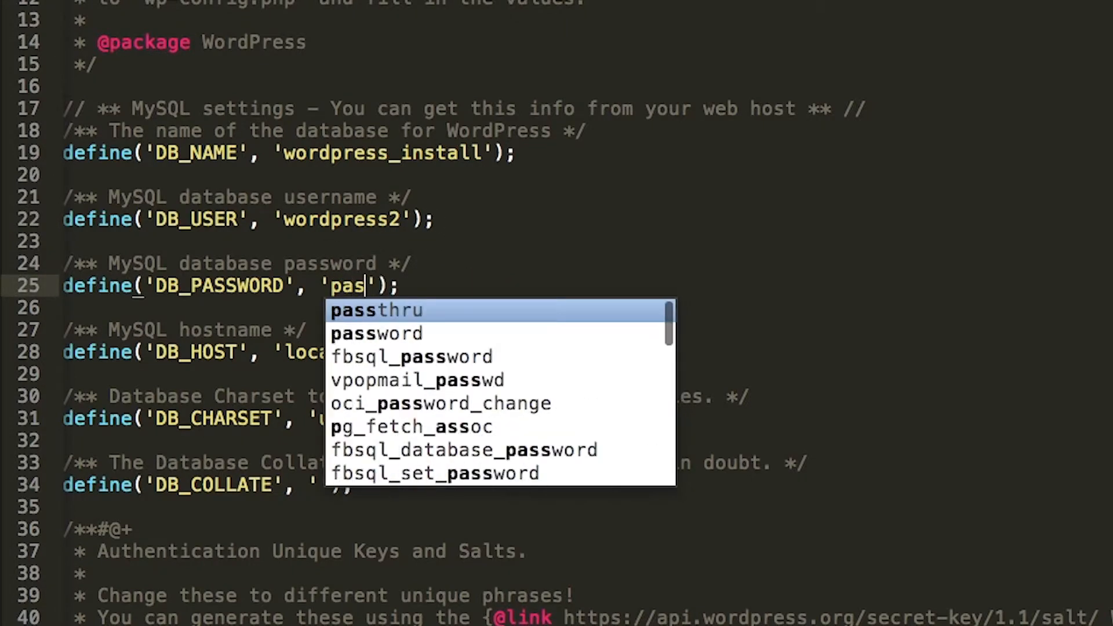
pyautogui.click(395, 239)
pyautogui.click(365, 352)
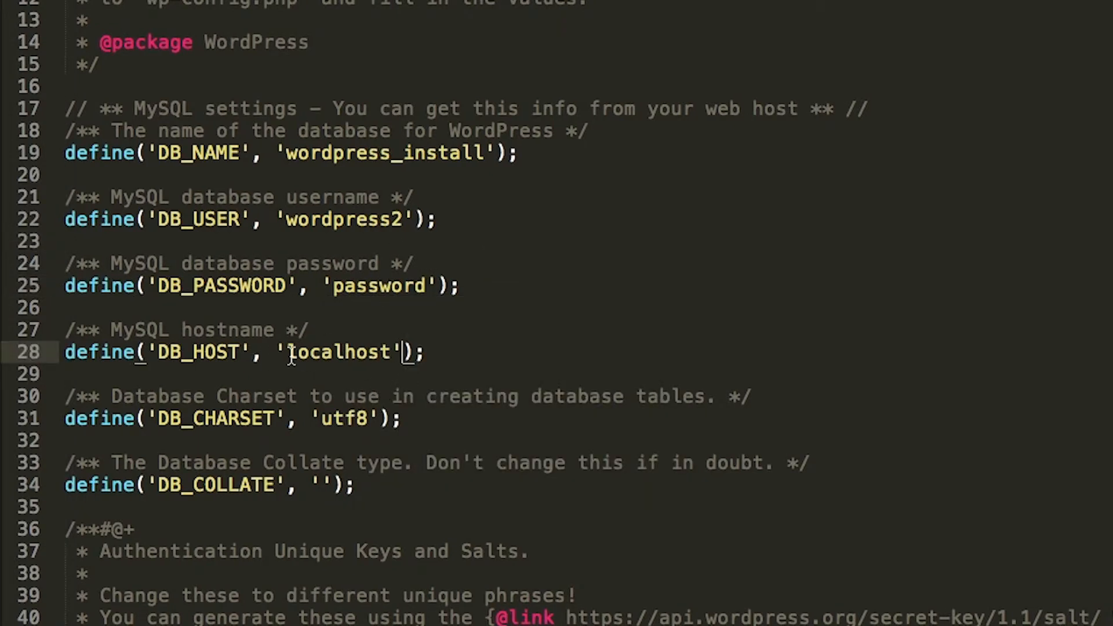
# Copy the secret-key generator URL from the Authentication Unique Keys and Salts comment on line 40
pyautogui.scroll(-7, 406, 350)
pyautogui.scroll(-1, 412, 351)
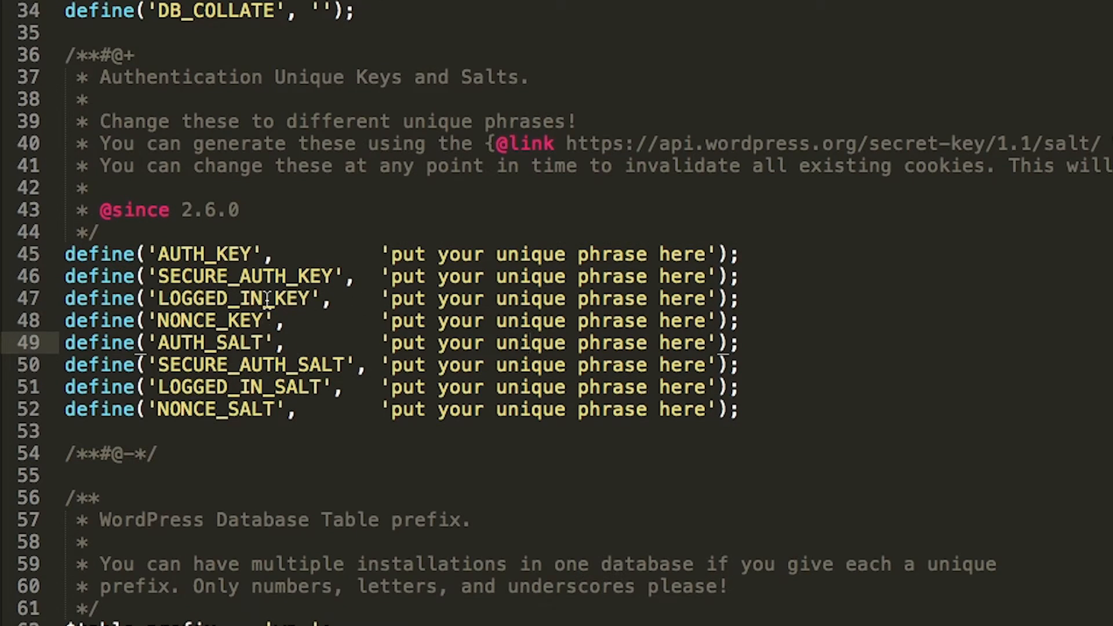
pyautogui.click(266, 215)
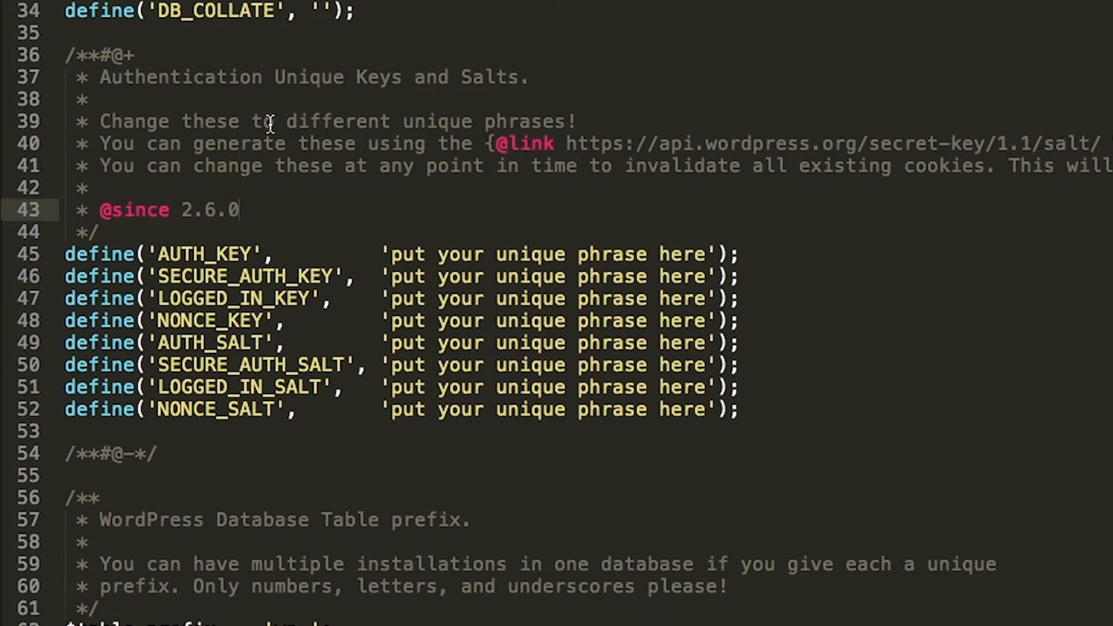
pyautogui.click(425, 122)
pyautogui.moveTo(425, 122); pyautogui.dragTo(532, 122)
pyautogui.click(300, 142)
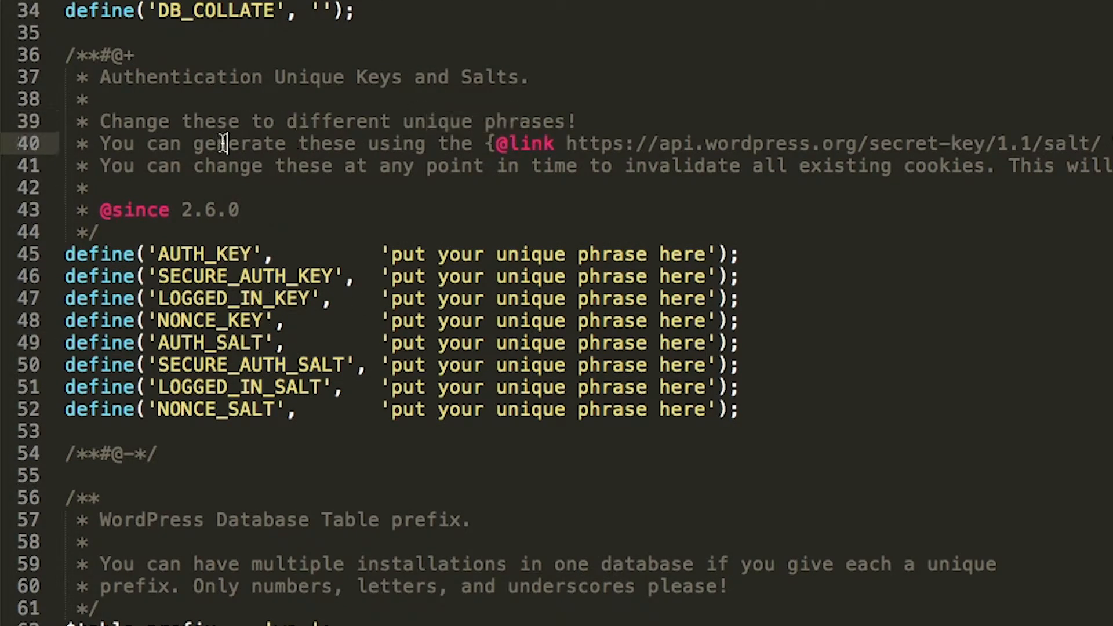
pyautogui.moveTo(226, 143); pyautogui.dragTo(462, 139)
pyautogui.click(517, 141)
pyautogui.moveTo(566, 145); pyautogui.dragTo(1102, 144)
pyautogui.press('super+c')
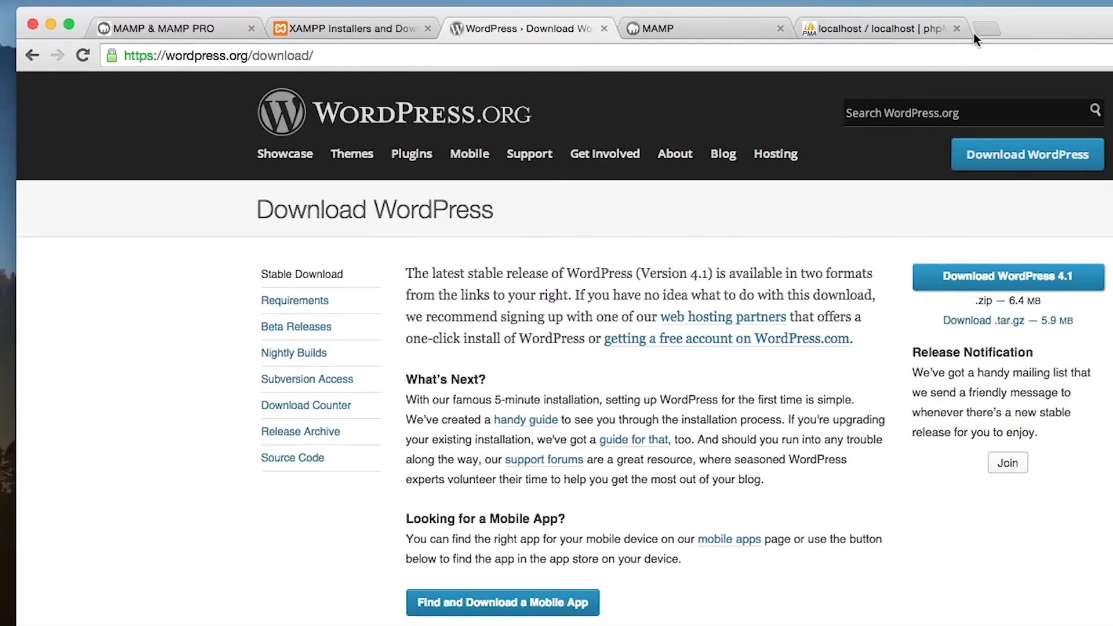
pyautogui.click(916, 27)
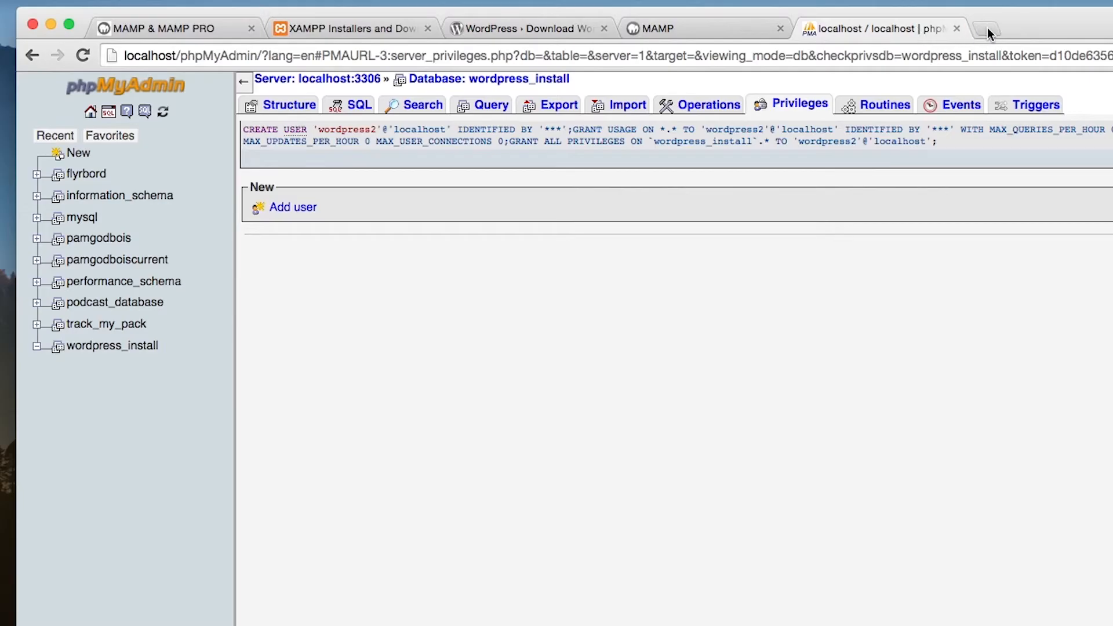
pyautogui.click(982, 55)
pyautogui.press('super+v')
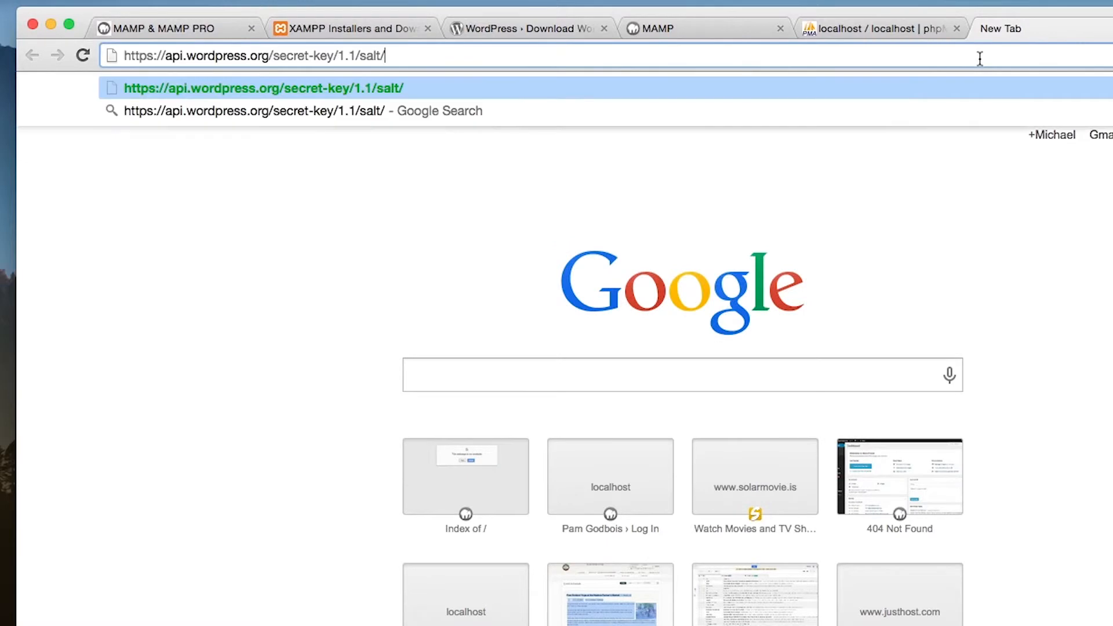
pyautogui.press('Return')
# Copy all the generated authentication keys and salts and paste them over the placeholder definitions on lines 45 to 52 in the code editor
pyautogui.moveTo(707, 192); pyautogui.dragTo(3, 87)
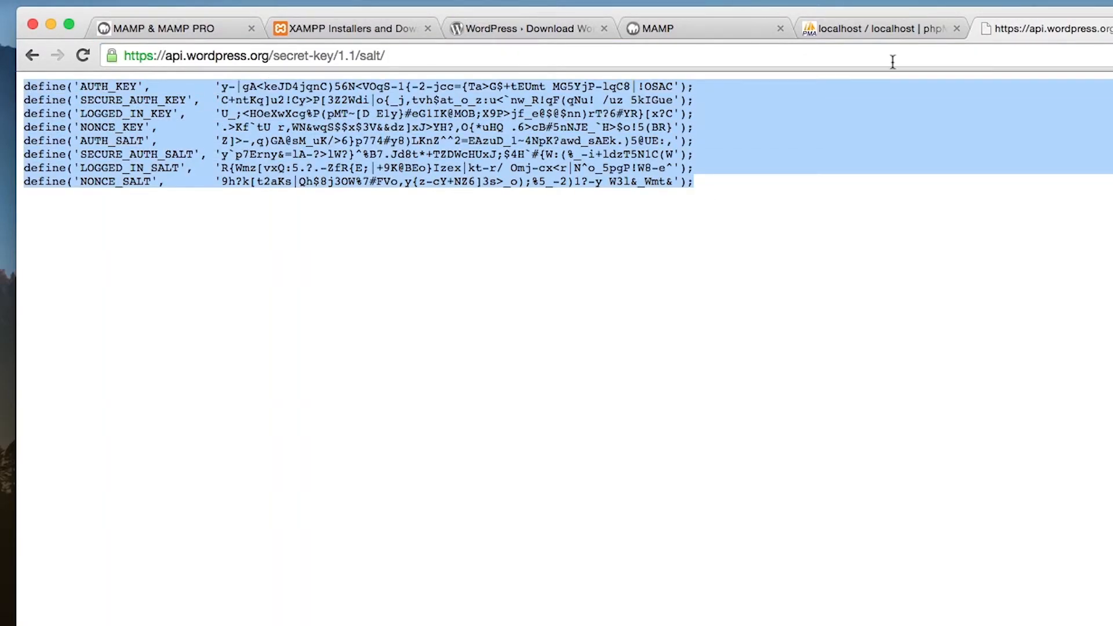
pyautogui.press('super+Tab')
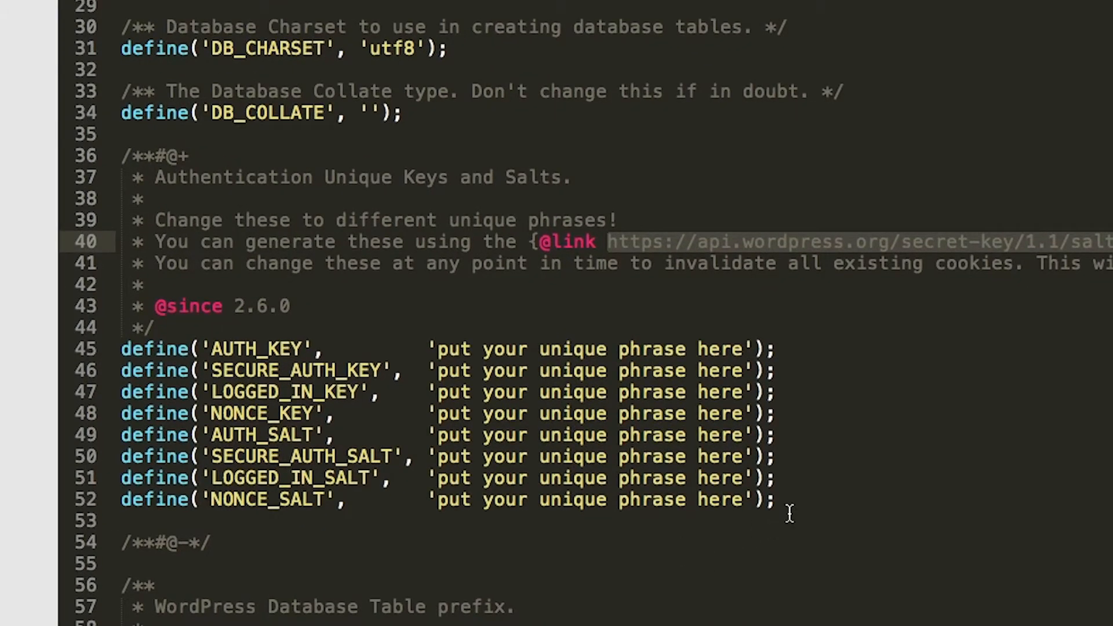
pyautogui.moveTo(791, 508); pyautogui.dragTo(91, 355)
pyautogui.press('super+v')
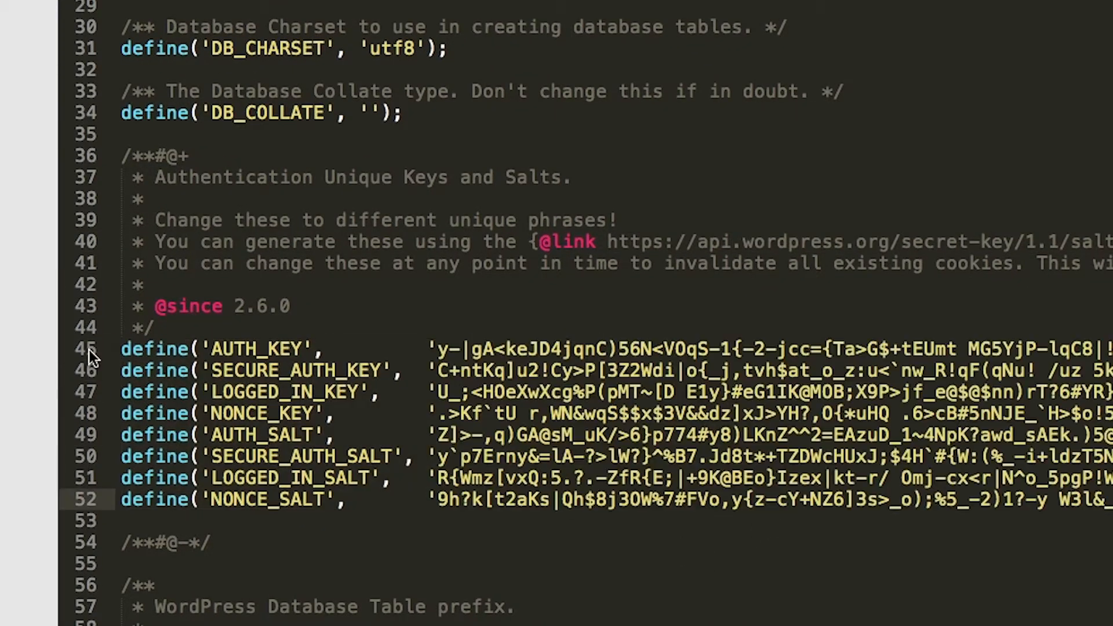
pyautogui.click(616, 300)
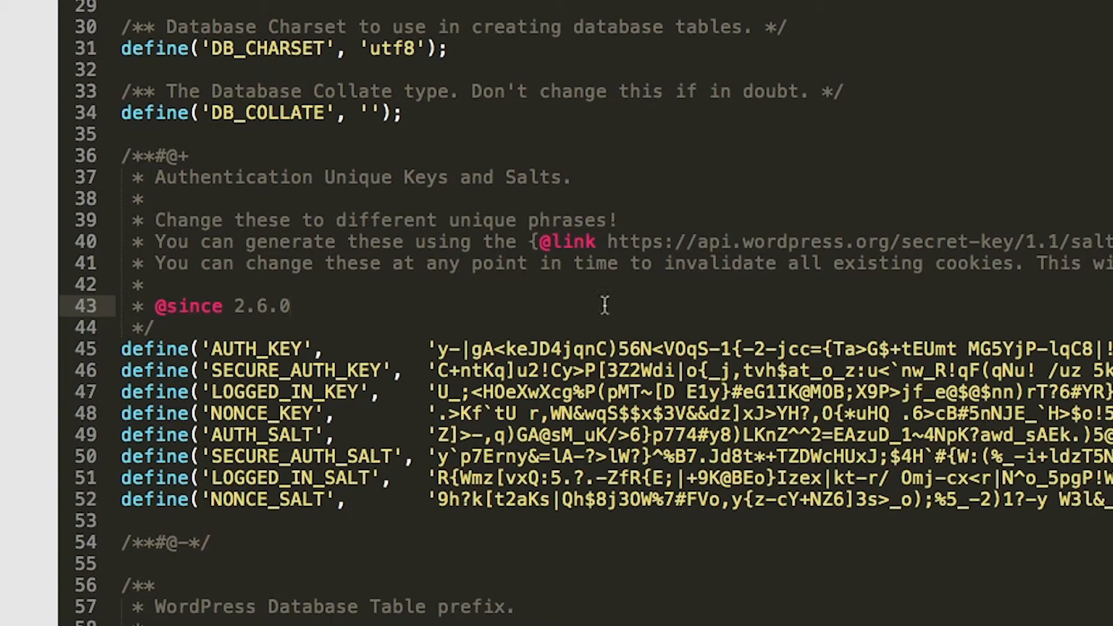
# Save the edited configuration as wp-config.php in the wordpress_install folder
pyautogui.press('super+shift+s')
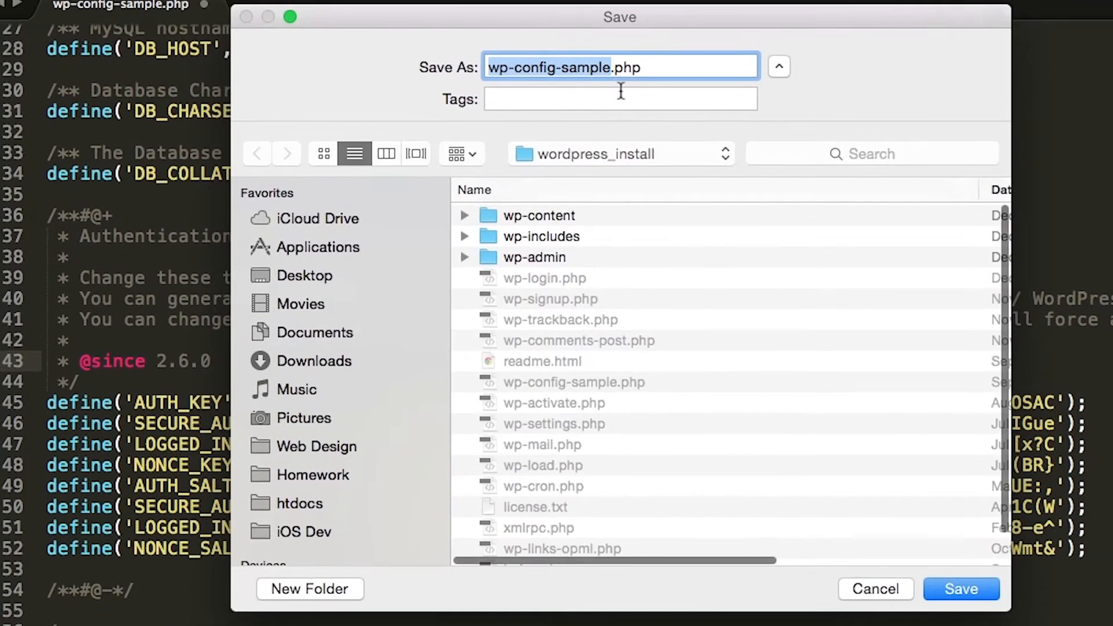
pyautogui.click(613, 69)
pyautogui.press('BackSpace')
pyautogui.press('BackSpace')
pyautogui.press('BackSpace')
pyautogui.press('BackSpace')
pyautogui.press('BackSpace')
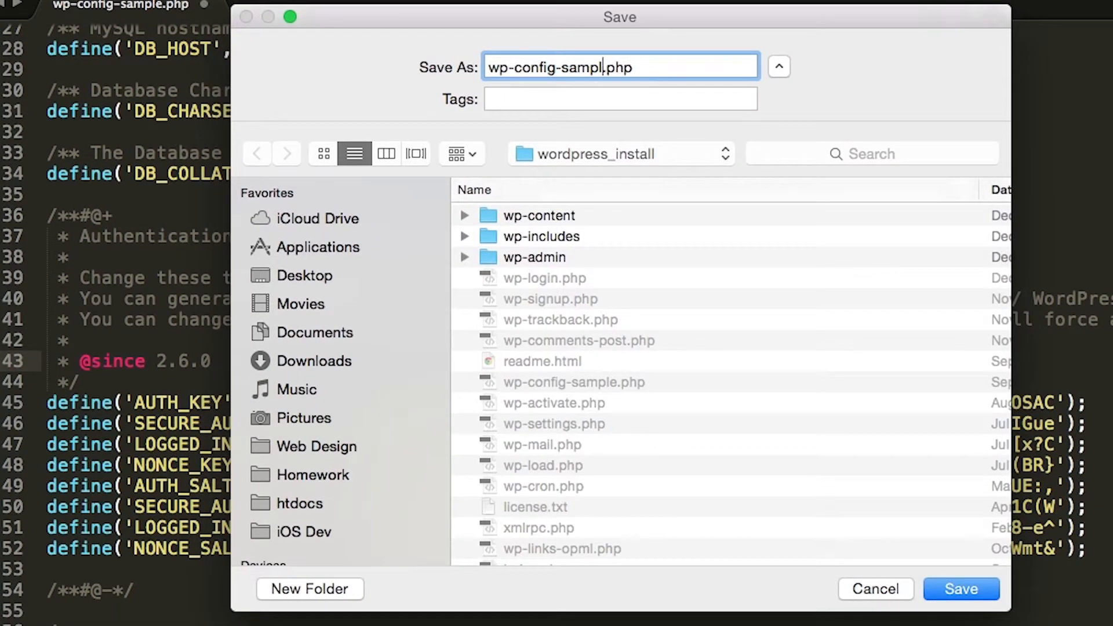
pyautogui.press('BackSpace')
pyautogui.press('BackSpace')
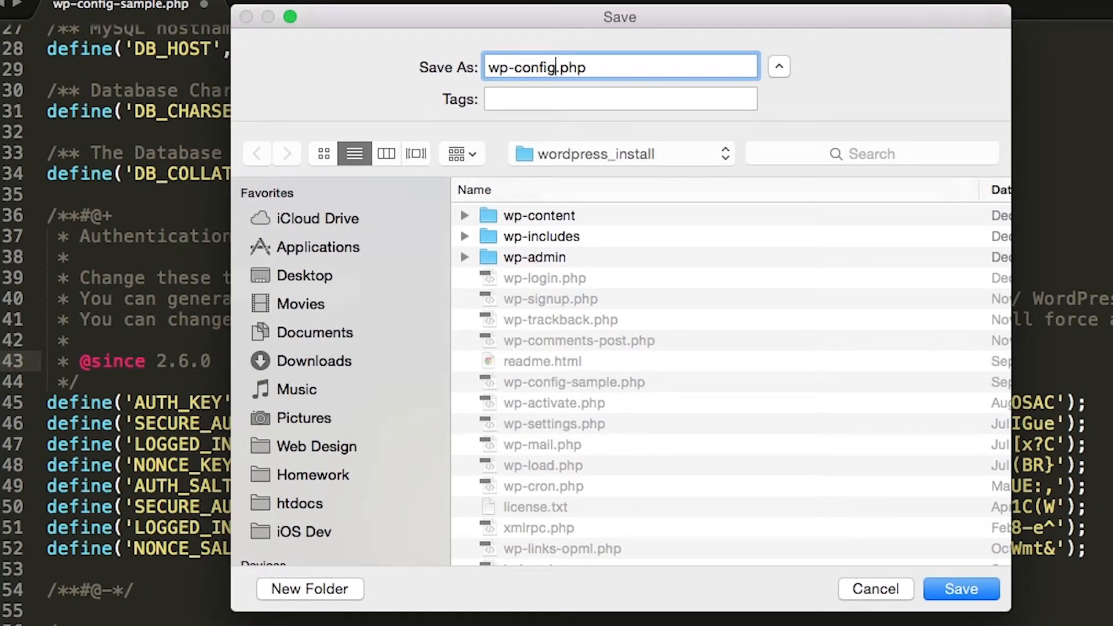
pyautogui.click(974, 590)
pyautogui.click(671, 464)
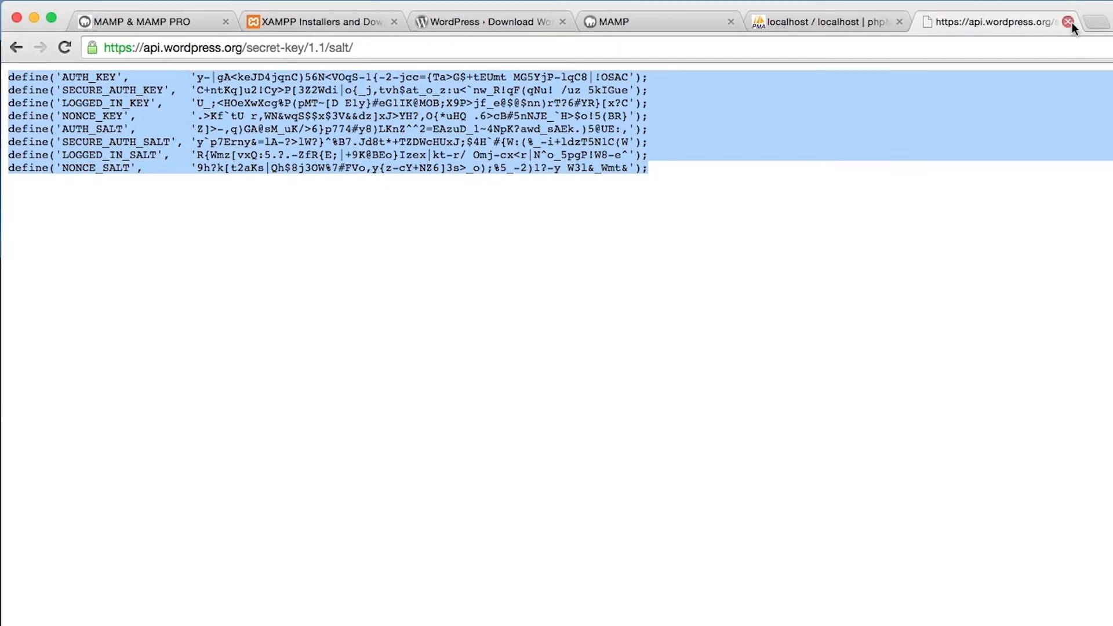
# Close the salt generator page in Chrome and open wordpress_install from the localhost index
pyautogui.click(1068, 22)
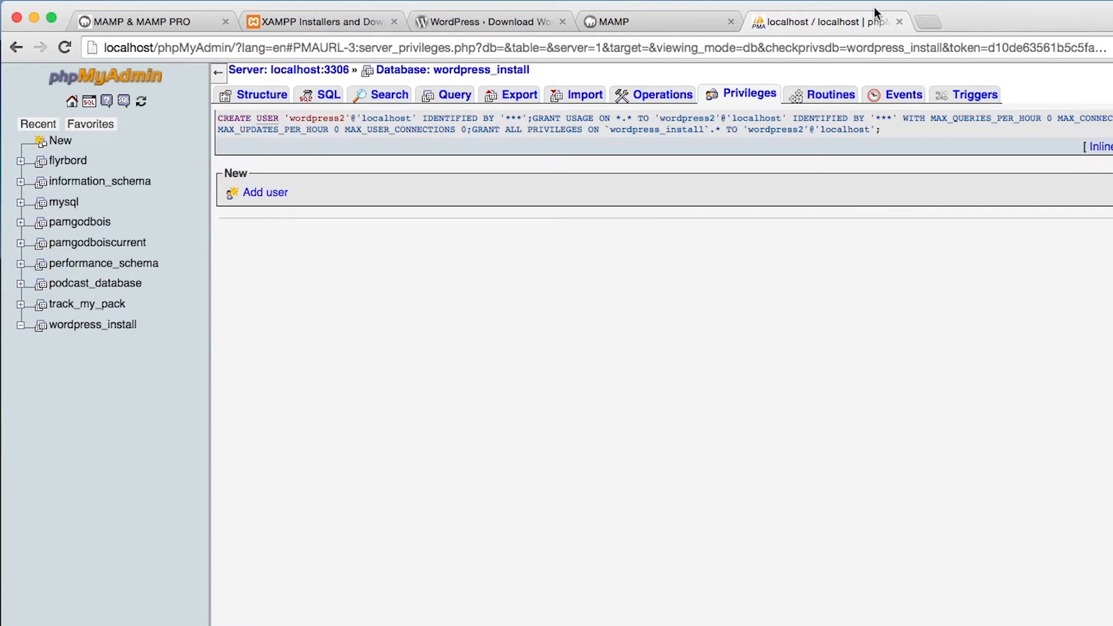
pyautogui.click(862, 44)
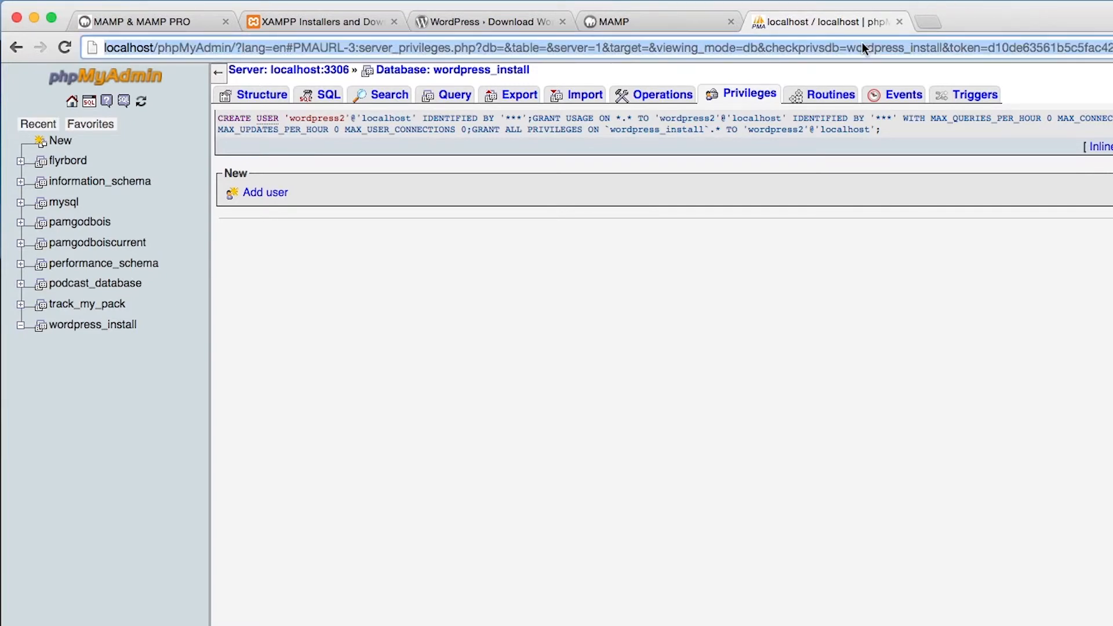
pyautogui.write('local')
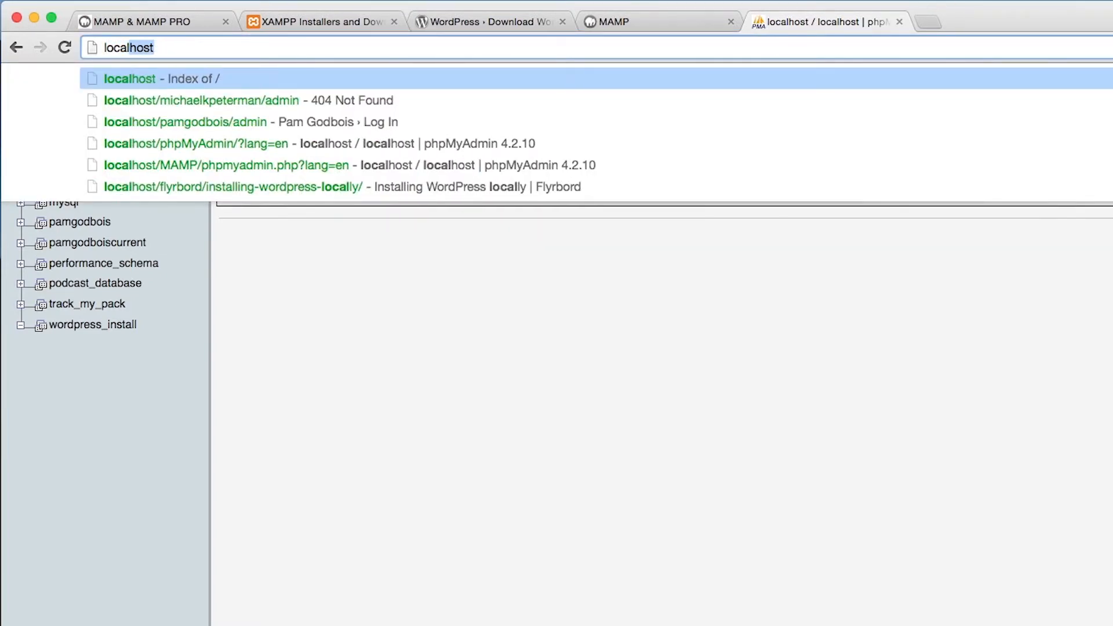
pyautogui.write('host')
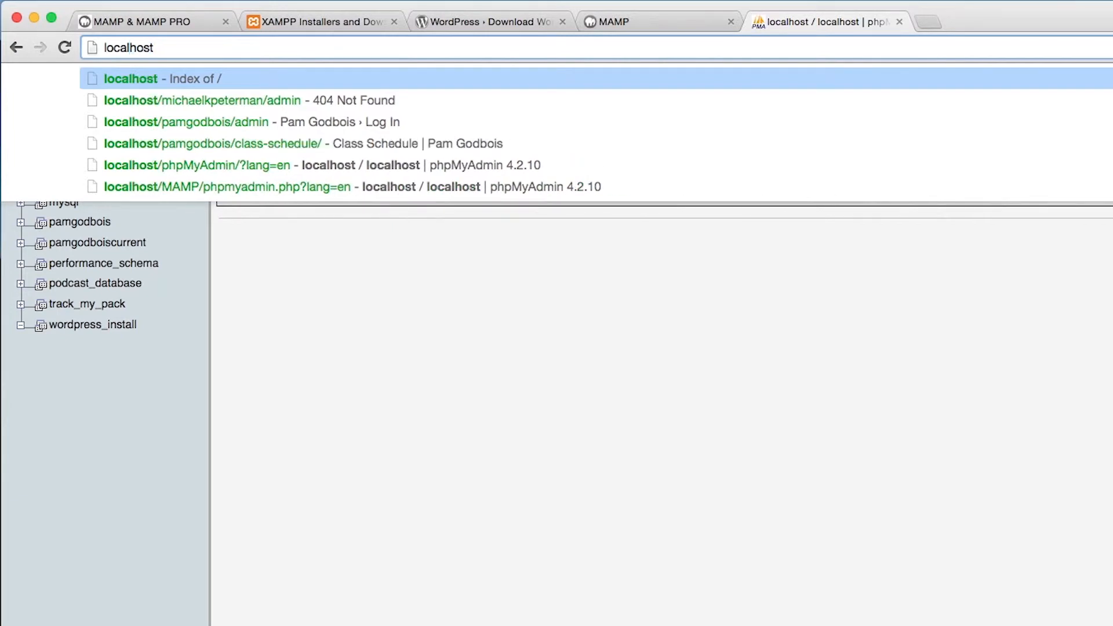
pyautogui.press('Return')
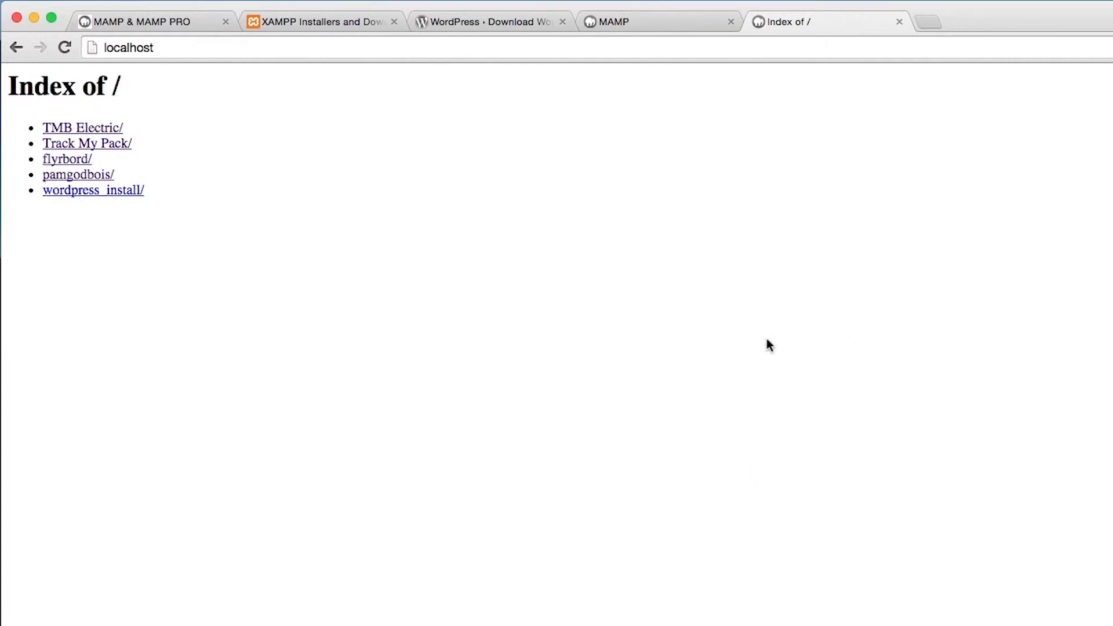
pyautogui.click(115, 196)
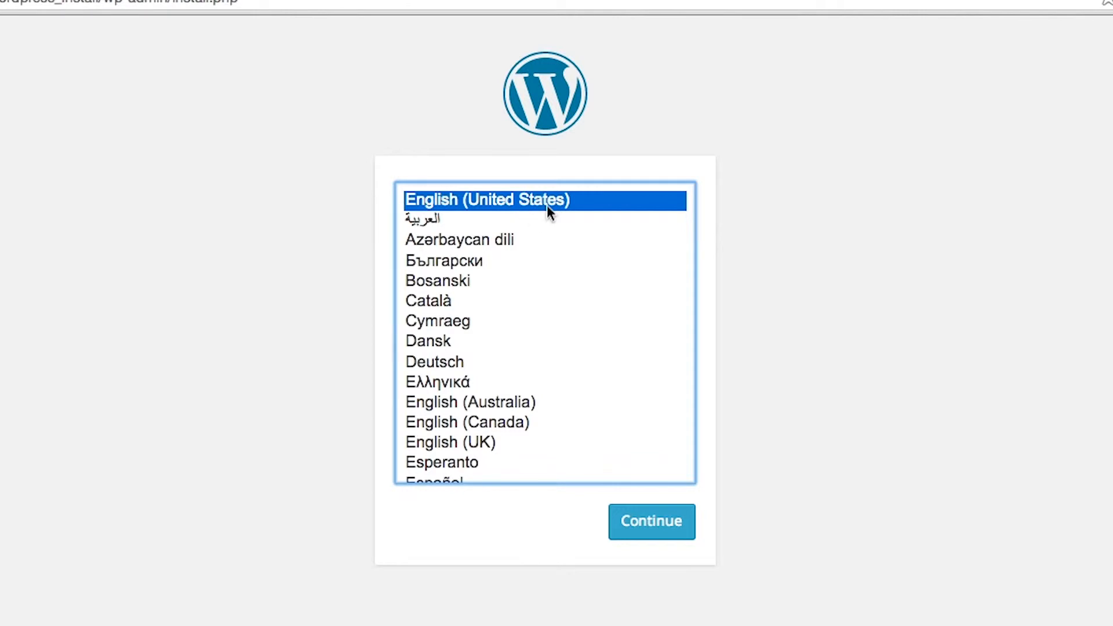
# Continue the installation in English (United States) and set the site title to Flyrbord
pyautogui.click(676, 521)
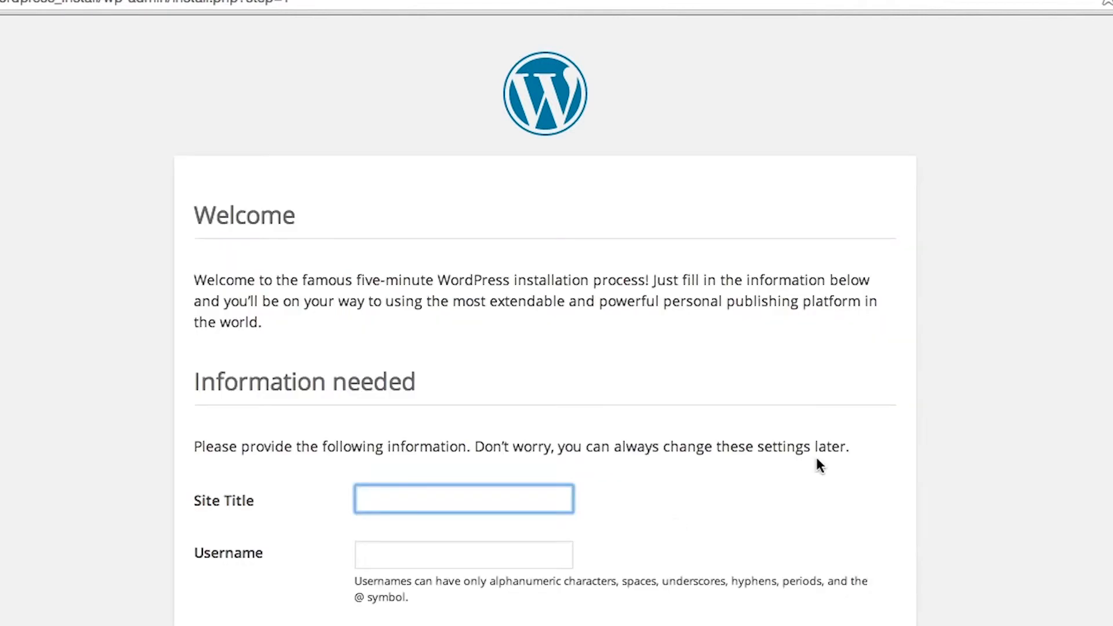
pyautogui.scroll(-4, 663, 384)
pyautogui.scroll(-3, 516, 415)
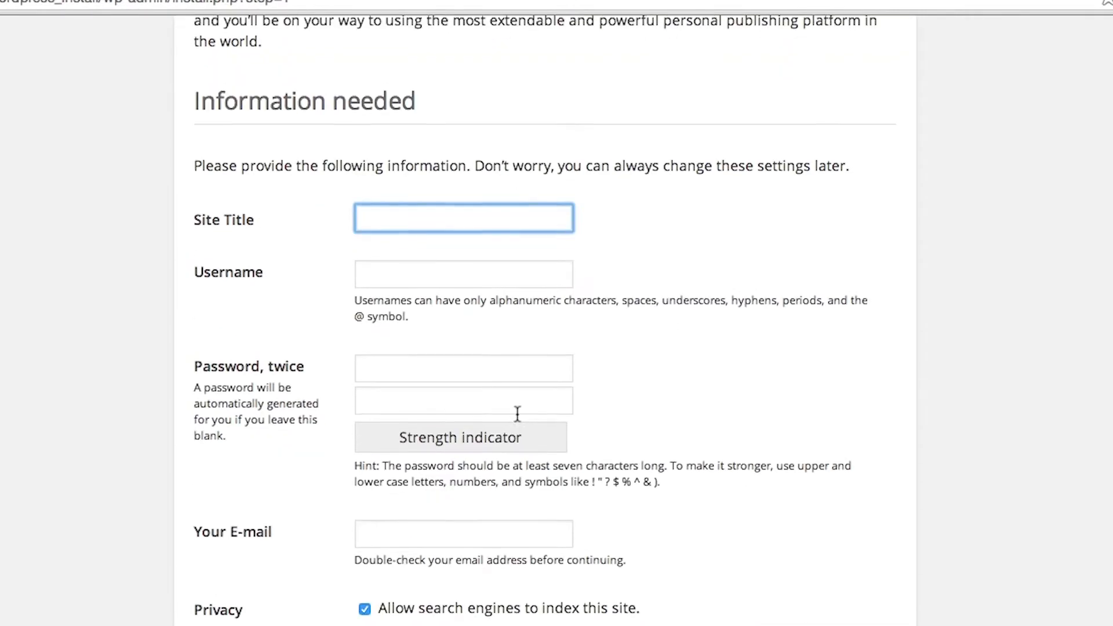
pyautogui.scroll(5, 522, 420)
pyautogui.click(412, 451)
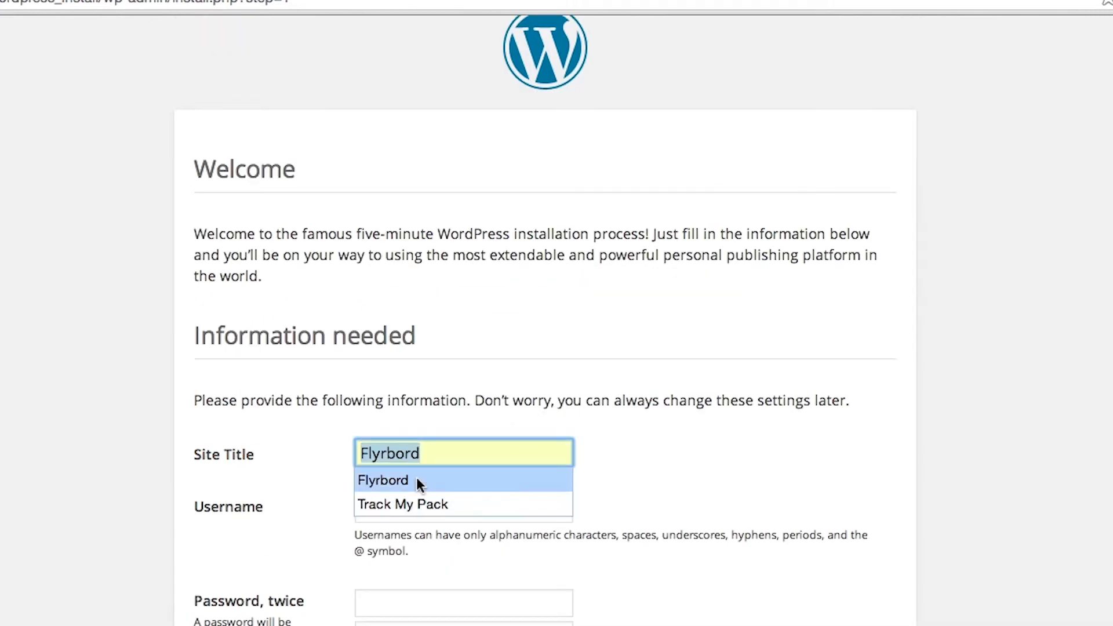
pyautogui.click(416, 478)
# Set the site username to admin and enter the account password in both password fields
pyautogui.click(402, 513)
pyautogui.write('admin')
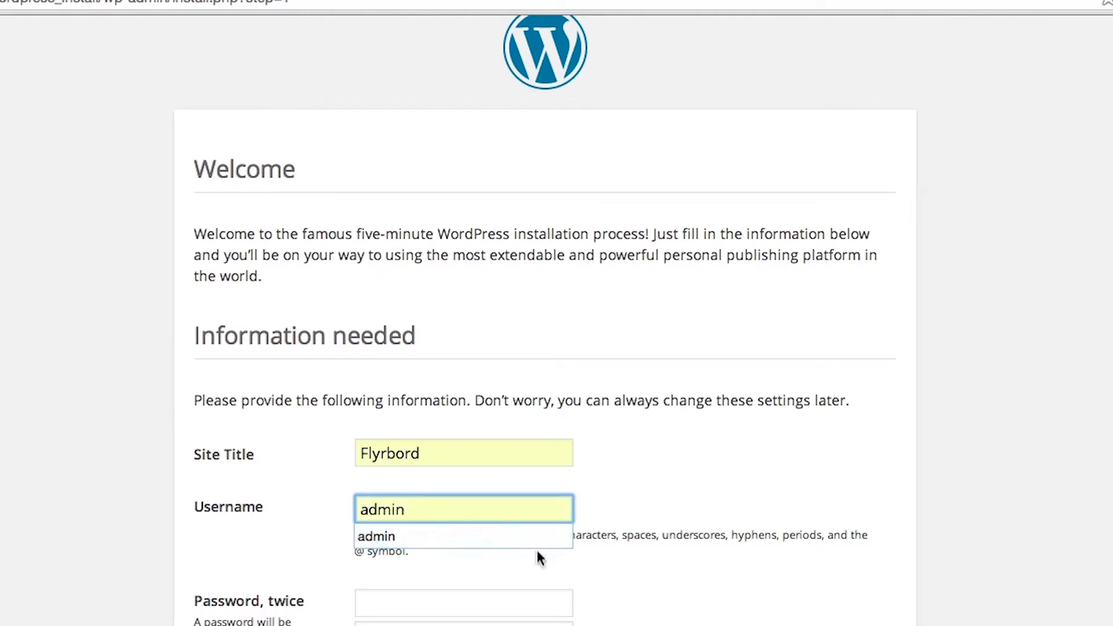
pyautogui.click(581, 559)
pyautogui.scroll(-3, 579, 558)
pyautogui.click(541, 432)
pyautogui.write('admin')
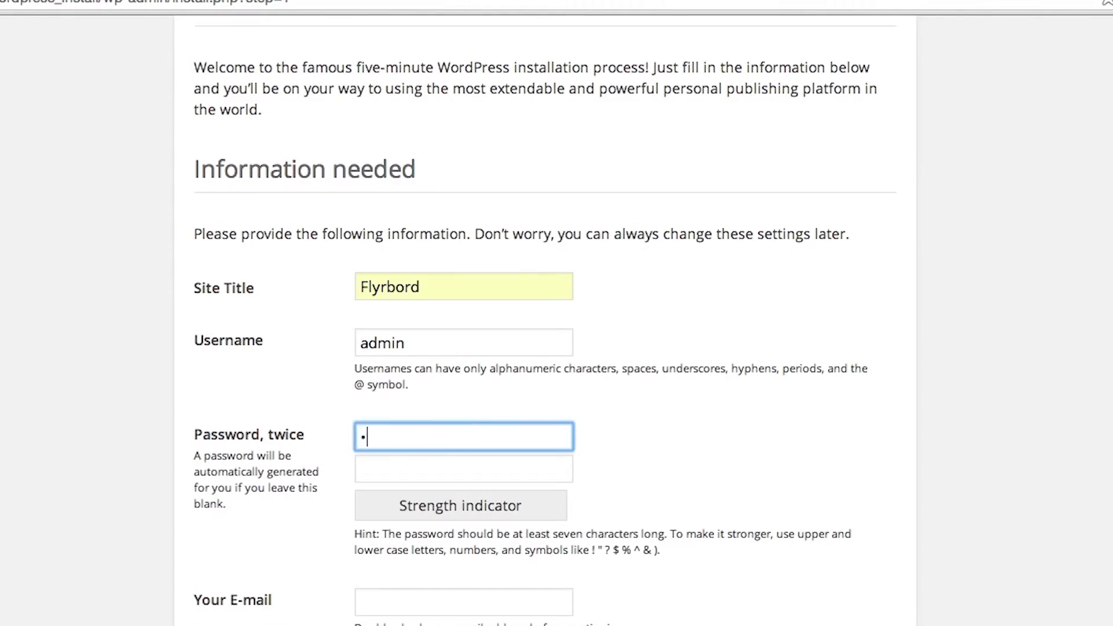
pyautogui.press('Tab')
pyautogui.write('admin')
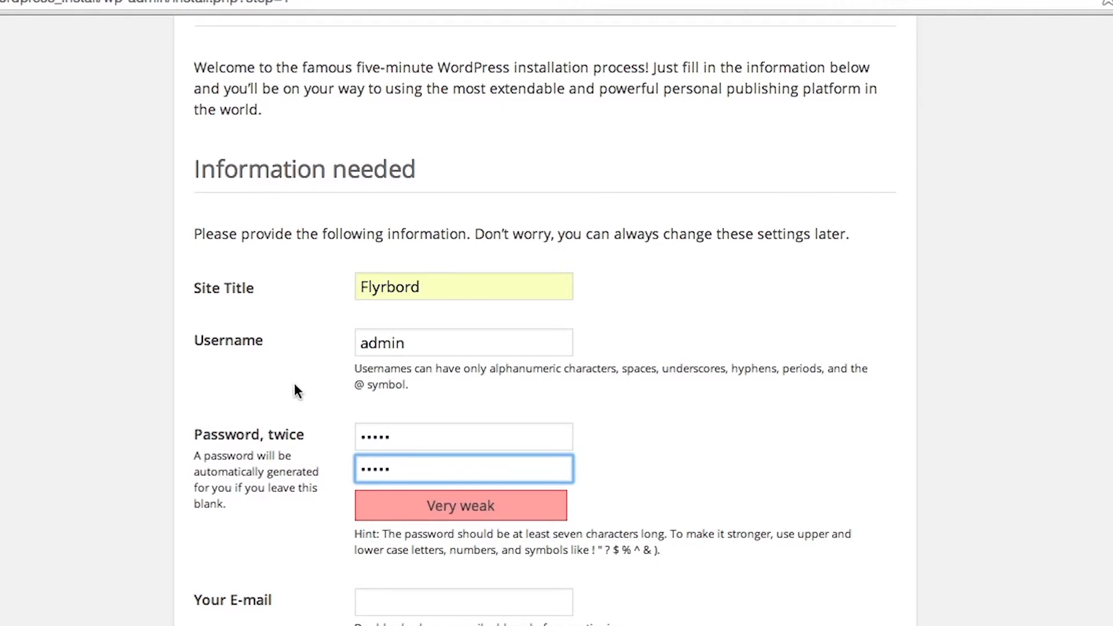
# Fill in the administrator's e-mail address on the installation form
pyautogui.scroll(-3, 522, 582)
pyautogui.click(521, 582)
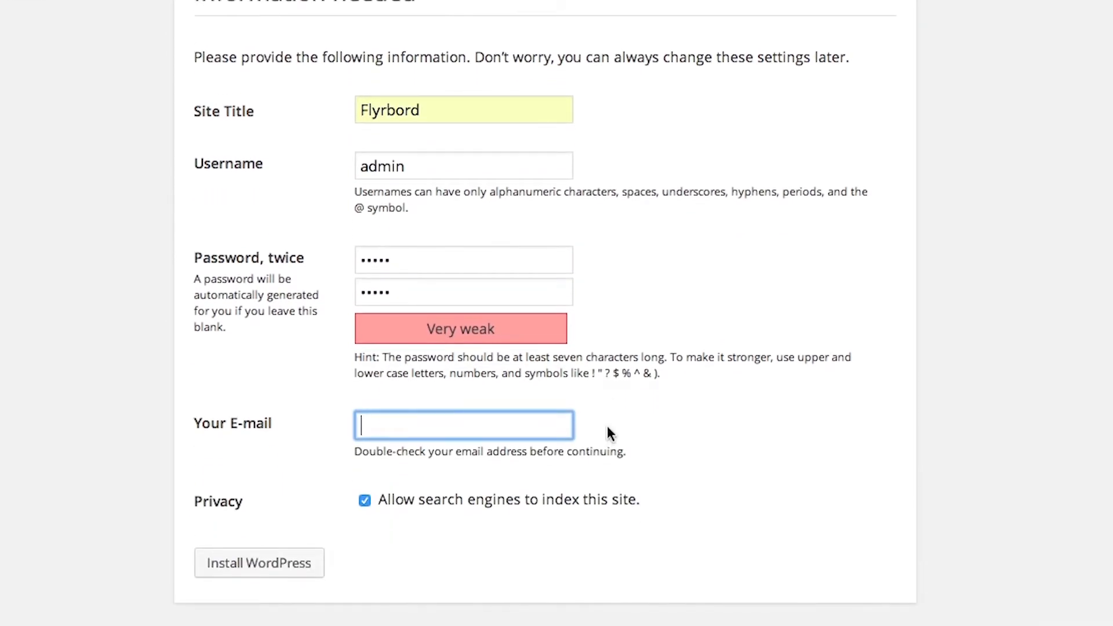
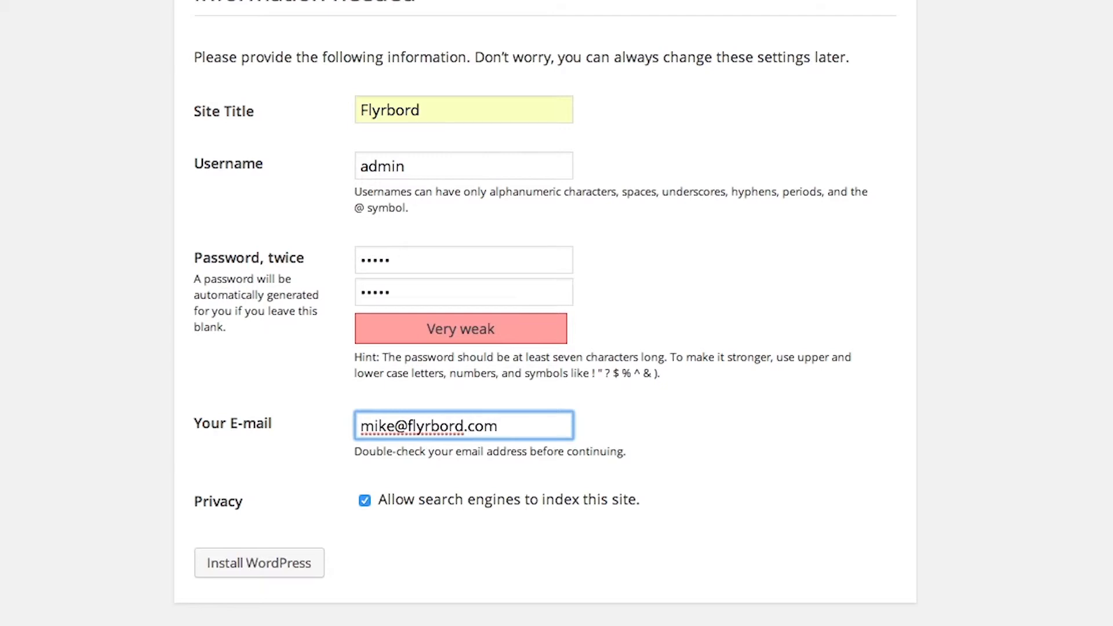
pyautogui.click(660, 469)
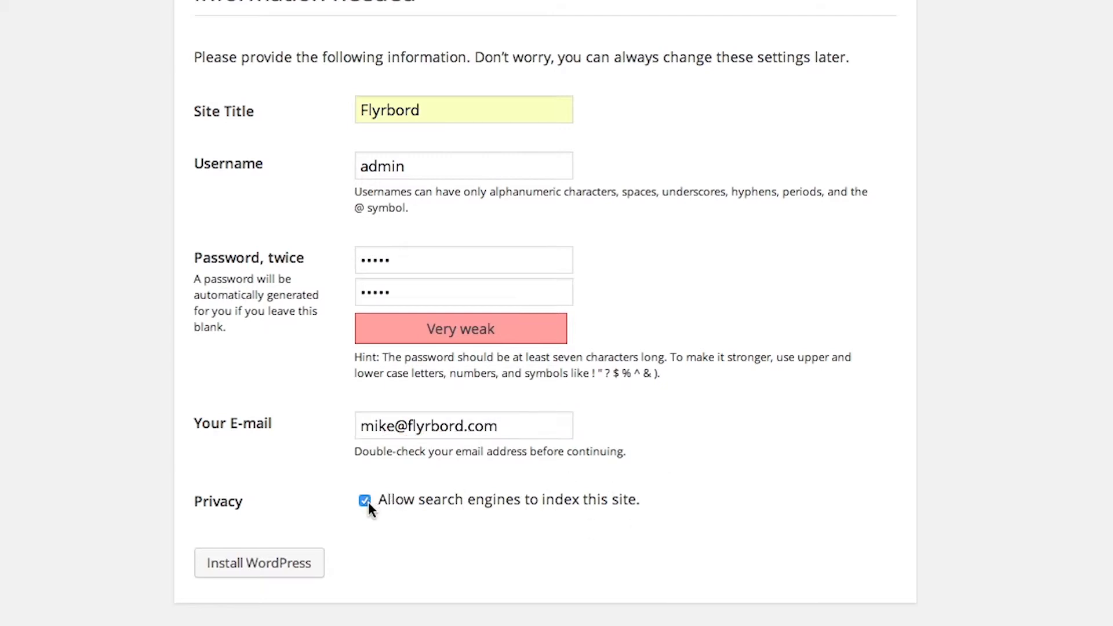
# Disallow search engines from indexing the site and run the WordPress installation
pyautogui.click(368, 502)
pyautogui.scroll(3, 650, 504)
pyautogui.scroll(-2, 638, 464)
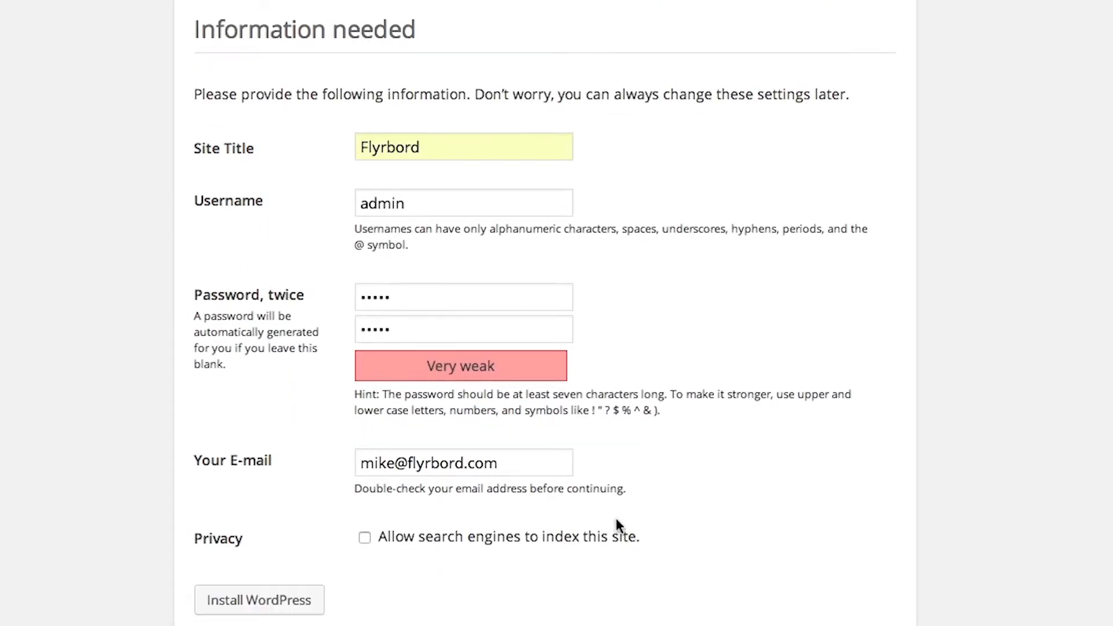
pyautogui.click(545, 545)
pyautogui.click(478, 540)
pyautogui.scroll(-2, 386, 382)
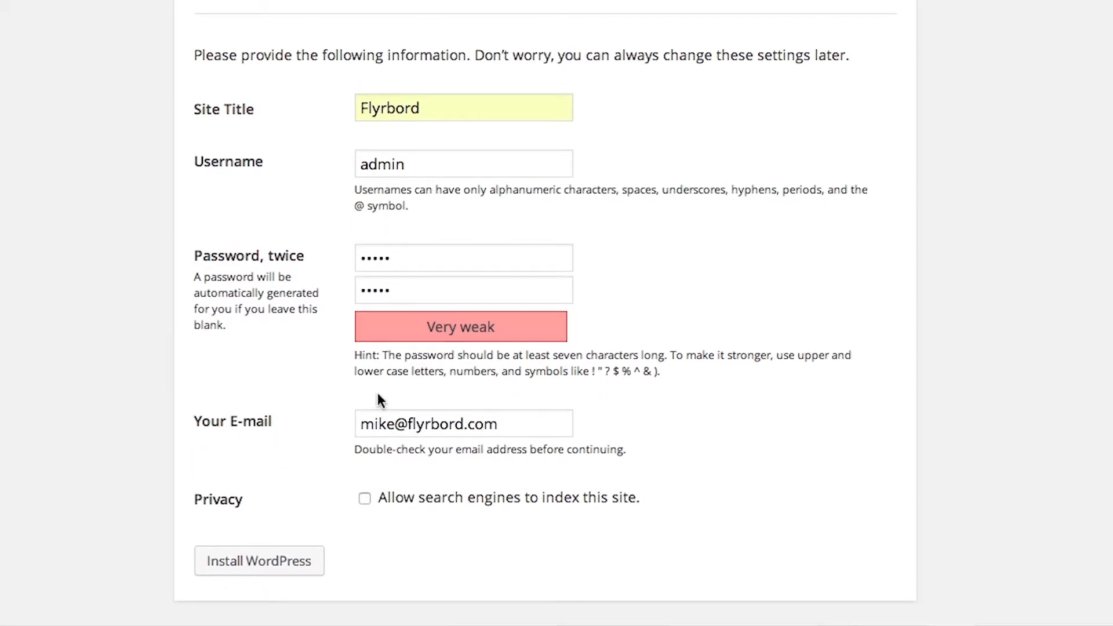
pyautogui.click(266, 566)
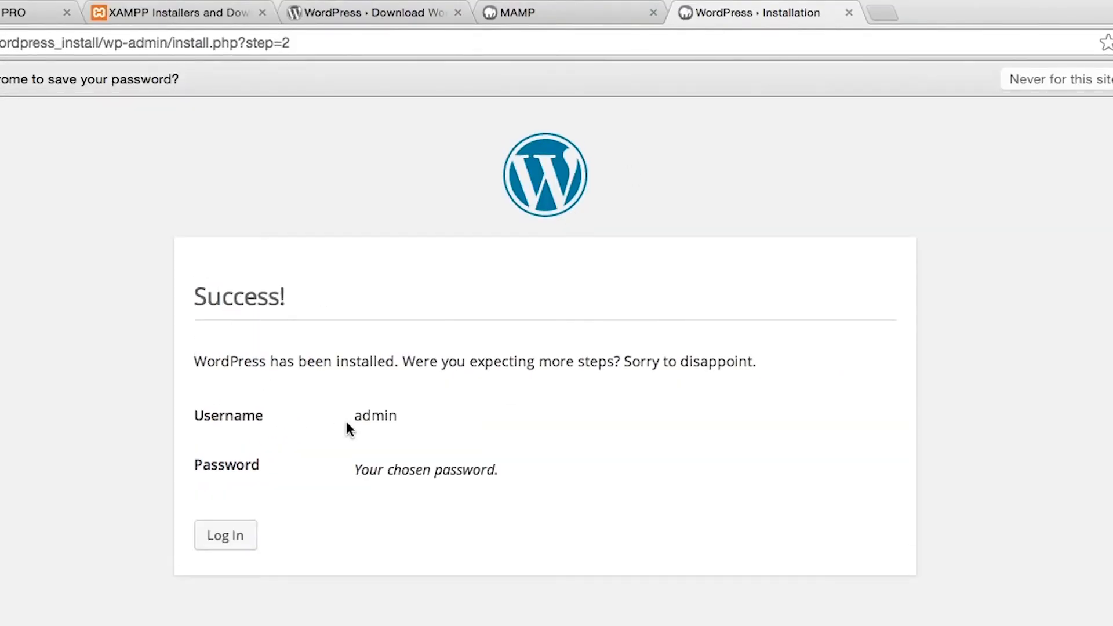
# Log in to the newly installed site with the username admin and the account password
pyautogui.click(231, 534)
pyautogui.click(498, 353)
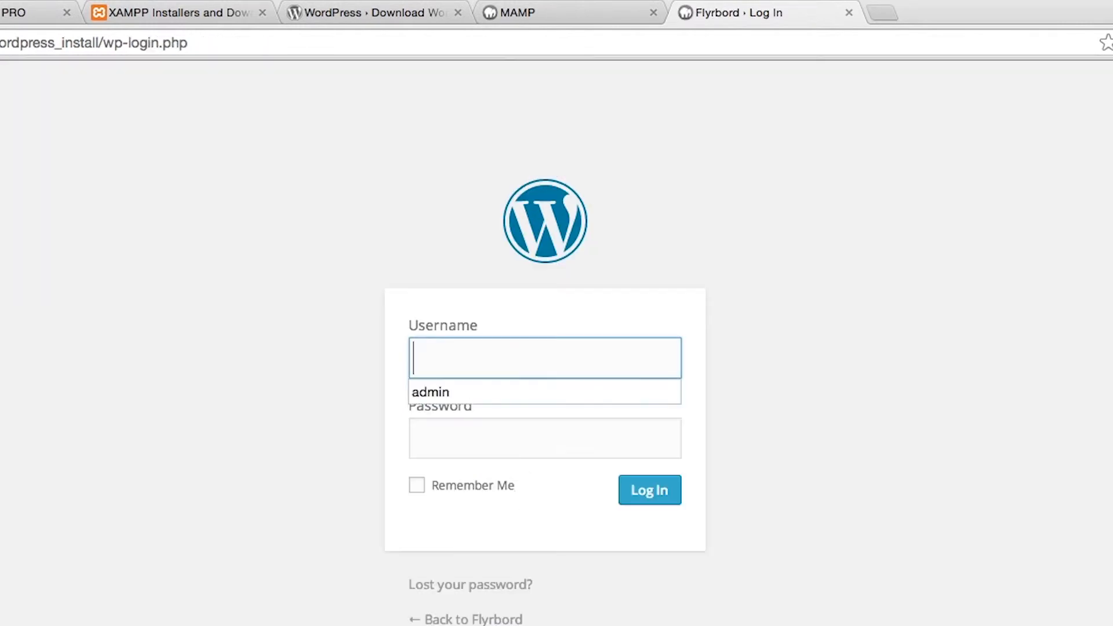
pyautogui.write('admin')
pyautogui.press('Tab')
pyautogui.write('admin')
pyautogui.press('Return')
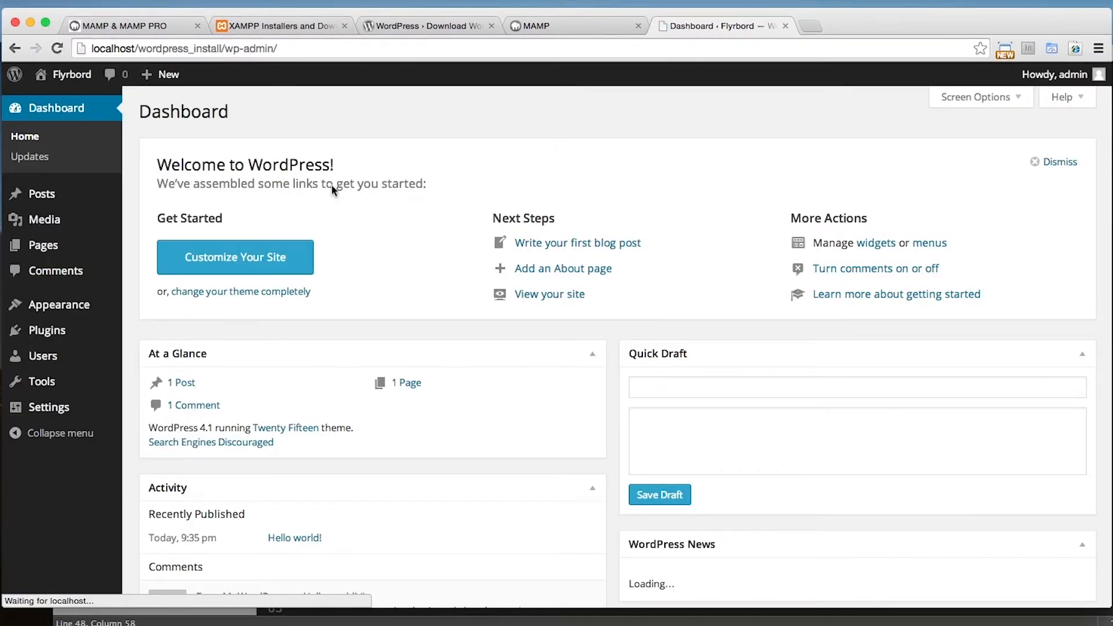
# Look over the sections of the WordPress dashboard
pyautogui.scroll(-5, 350, 245)
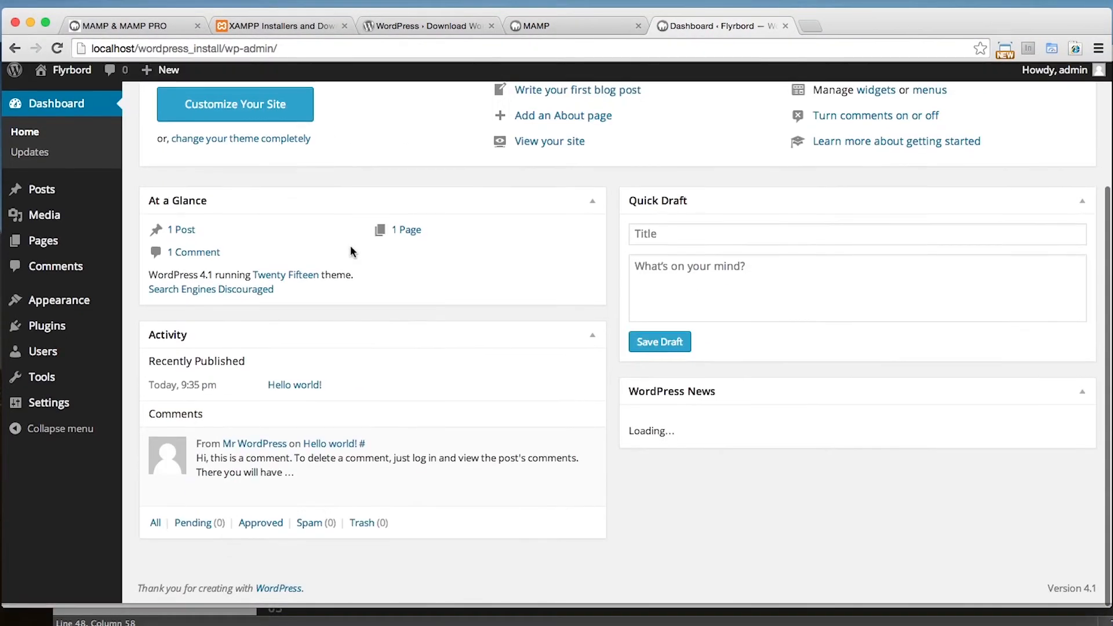
pyautogui.scroll(5, 350, 245)
pyautogui.click(516, 111)
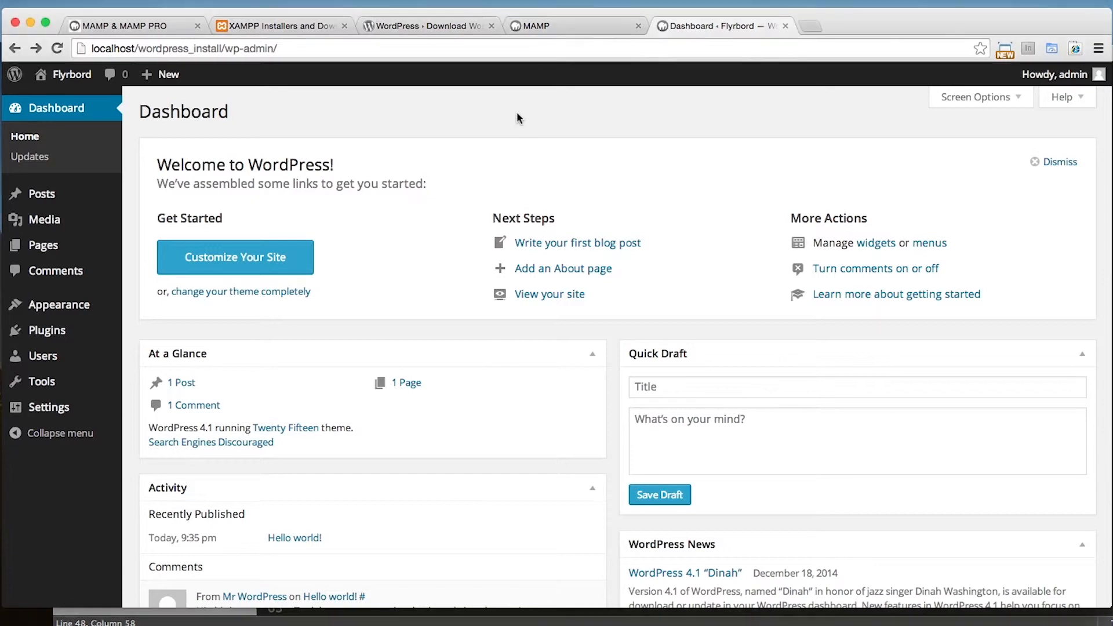
pyautogui.scroll(-8, 256, 227)
pyautogui.scroll(8, 256, 227)
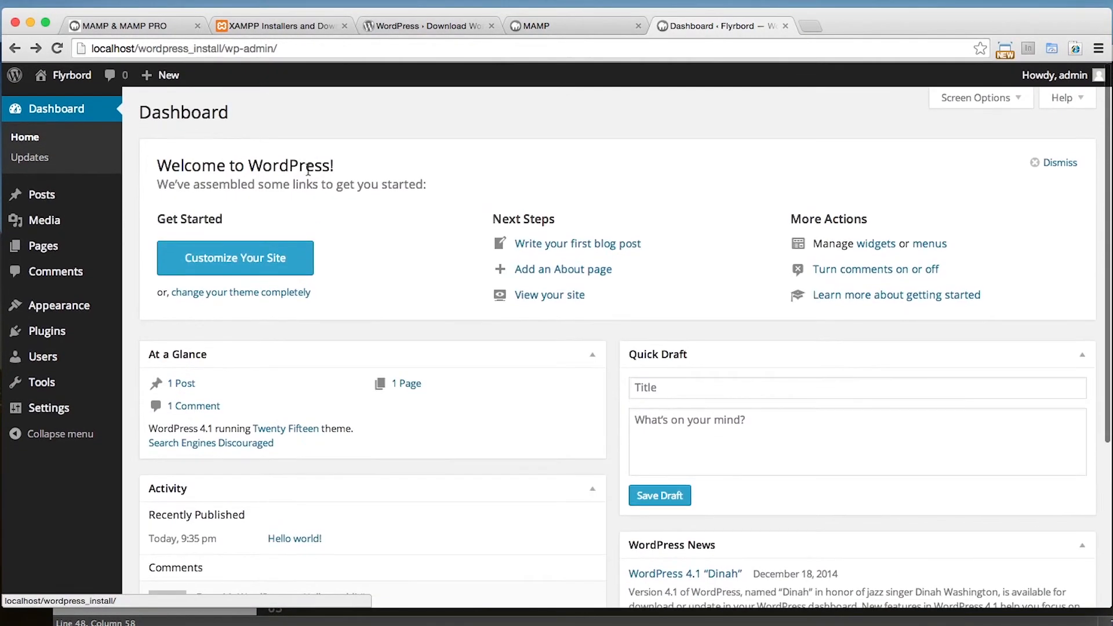
# View the Flyrbord site's public front page and return to the dashboard
pyautogui.click(72, 75)
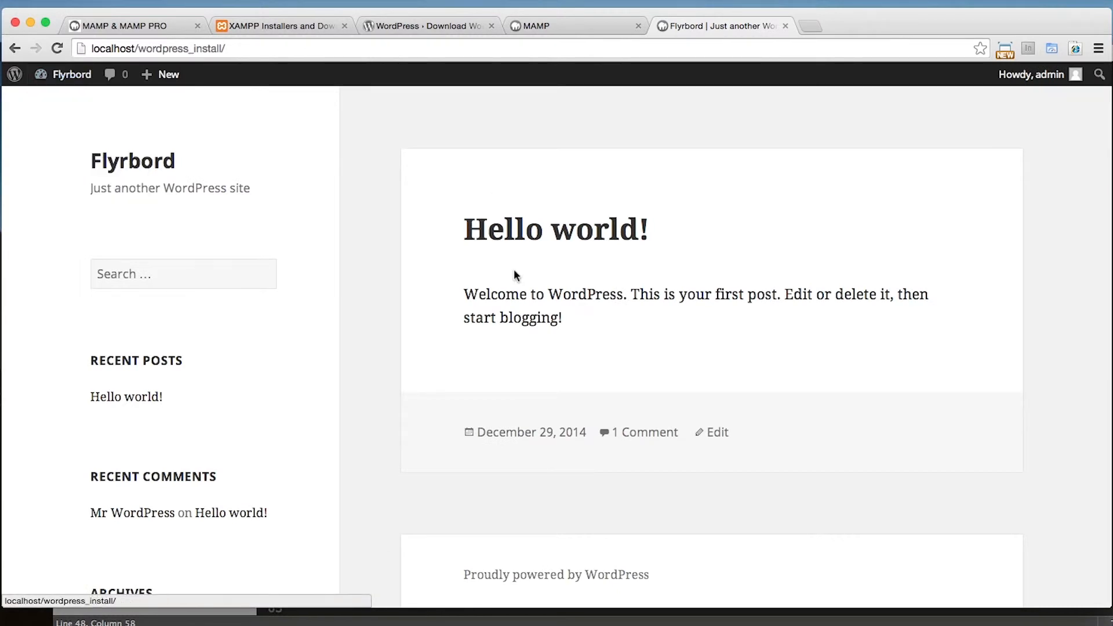
pyautogui.scroll(-10, 504, 284)
pyautogui.scroll(10, 368, 303)
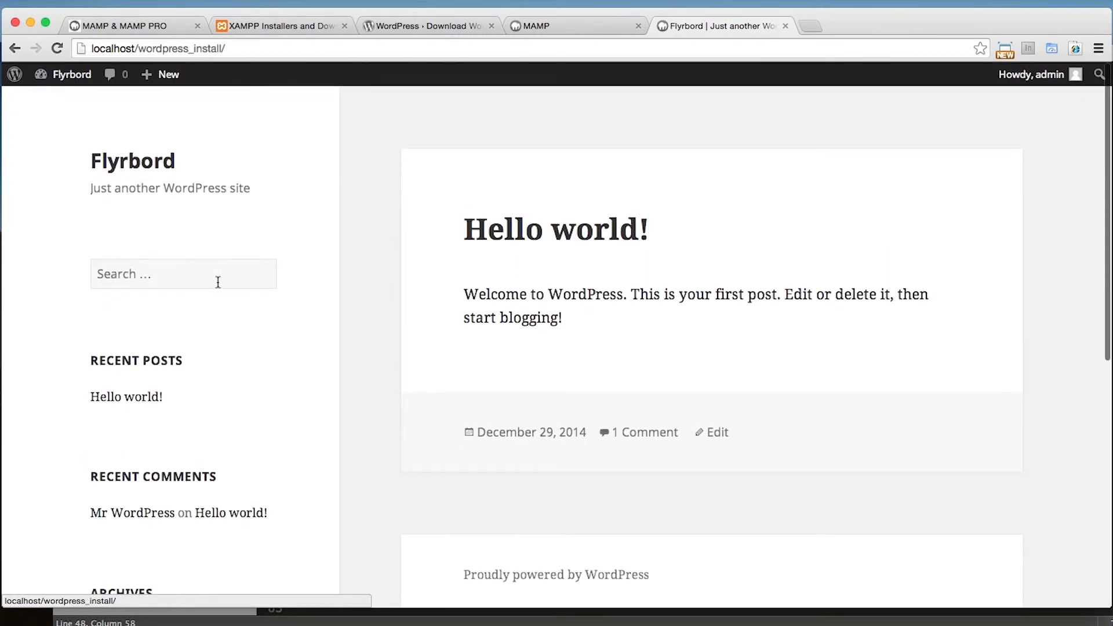
pyautogui.scroll(-4, 608, 423)
pyautogui.scroll(4, 532, 430)
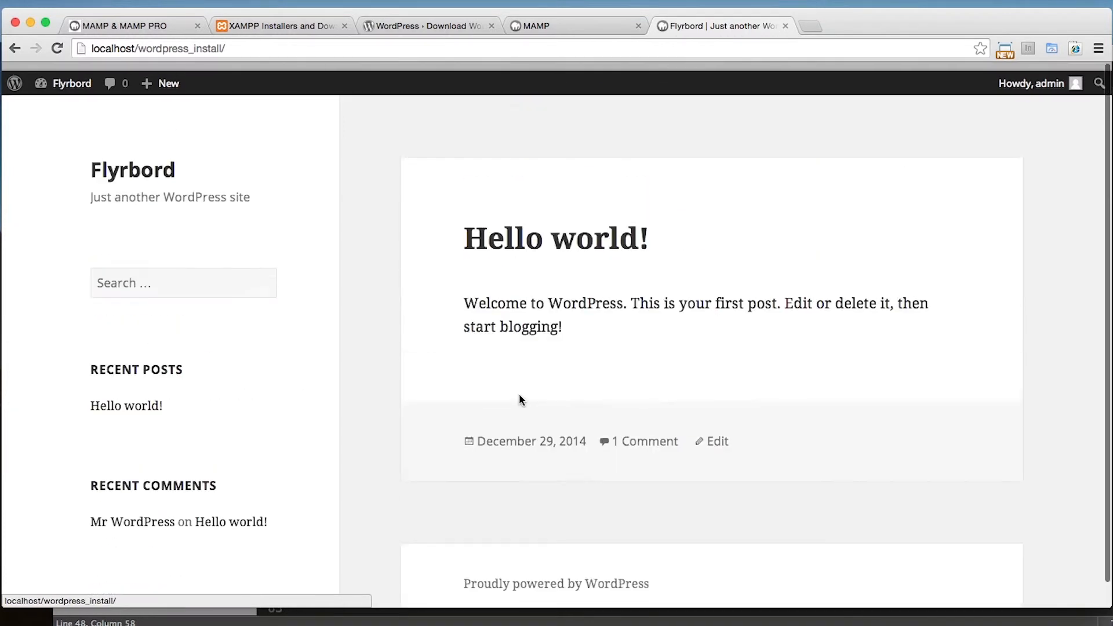
pyautogui.click(67, 75)
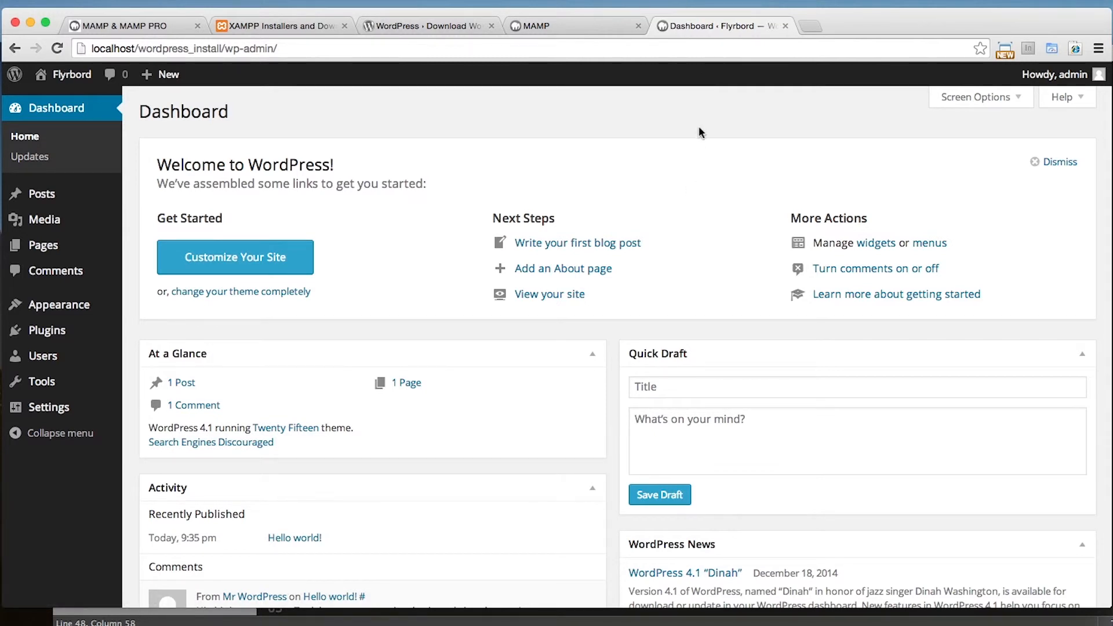
# Switch to the text editor, change the DB_NAME value in wp-config.php to wordpress_instal and save the file
pyautogui.press('super+Tab')
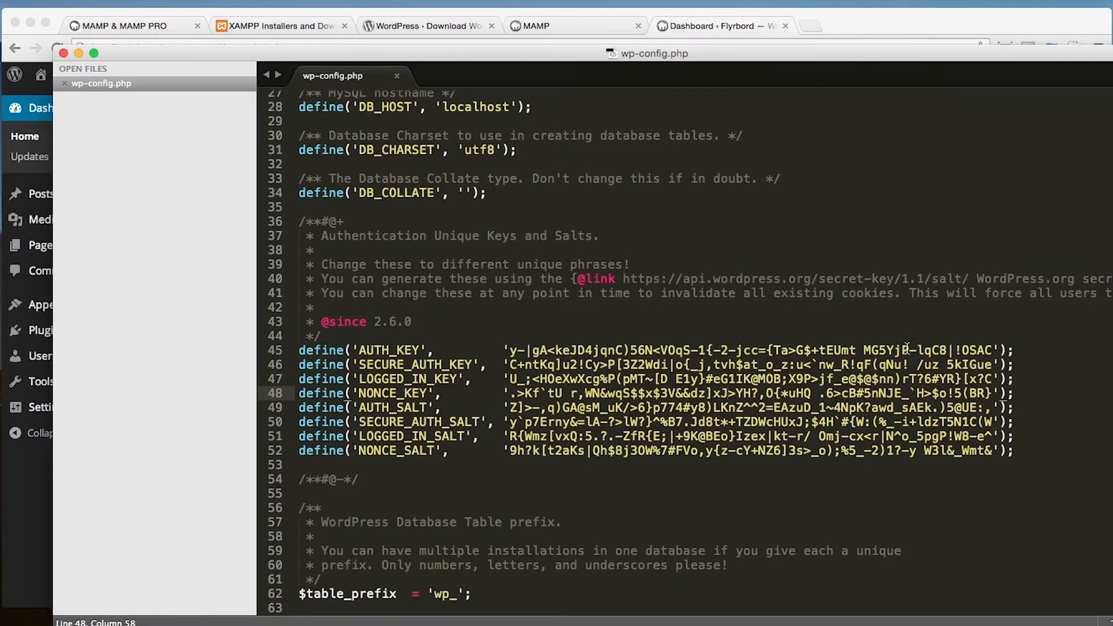
pyautogui.click(852, 248)
pyautogui.scroll(6, 609, 272)
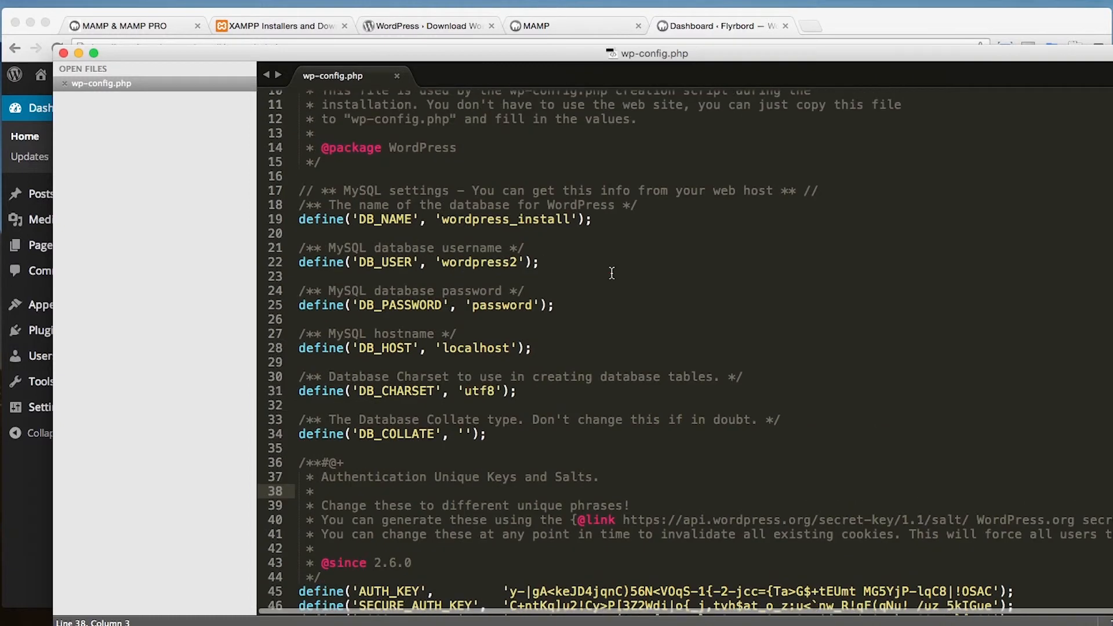
pyautogui.click(522, 224)
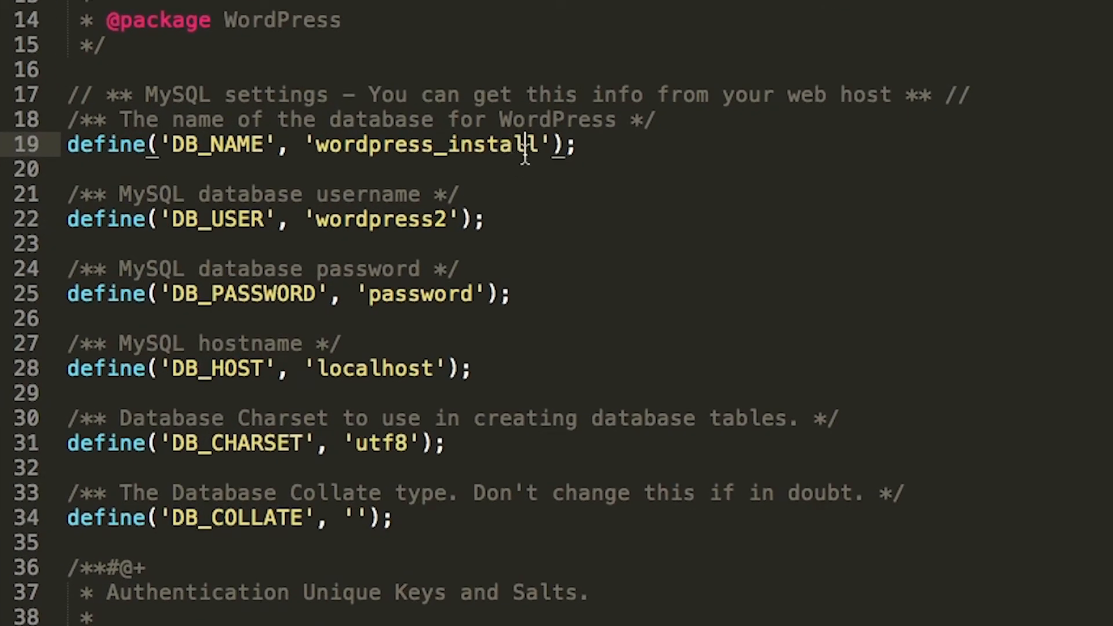
pyautogui.press('BackSpace')
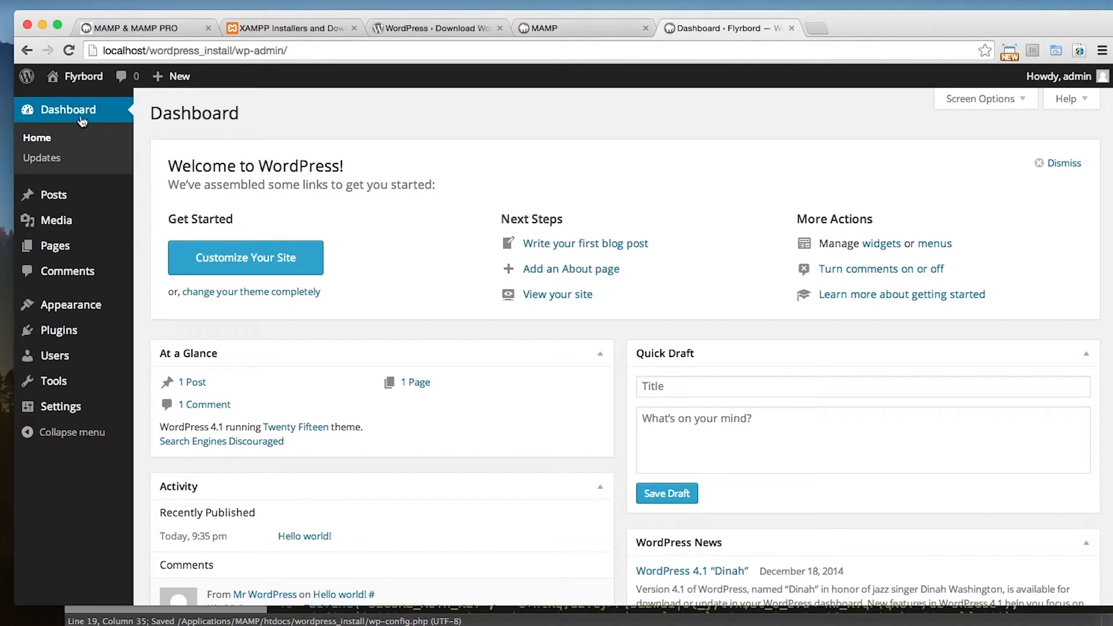
# Switch back to the browser, reload localhost/wordpress_install/wp-admin/ and read the heading of the page
pyautogui.click(255, 49)
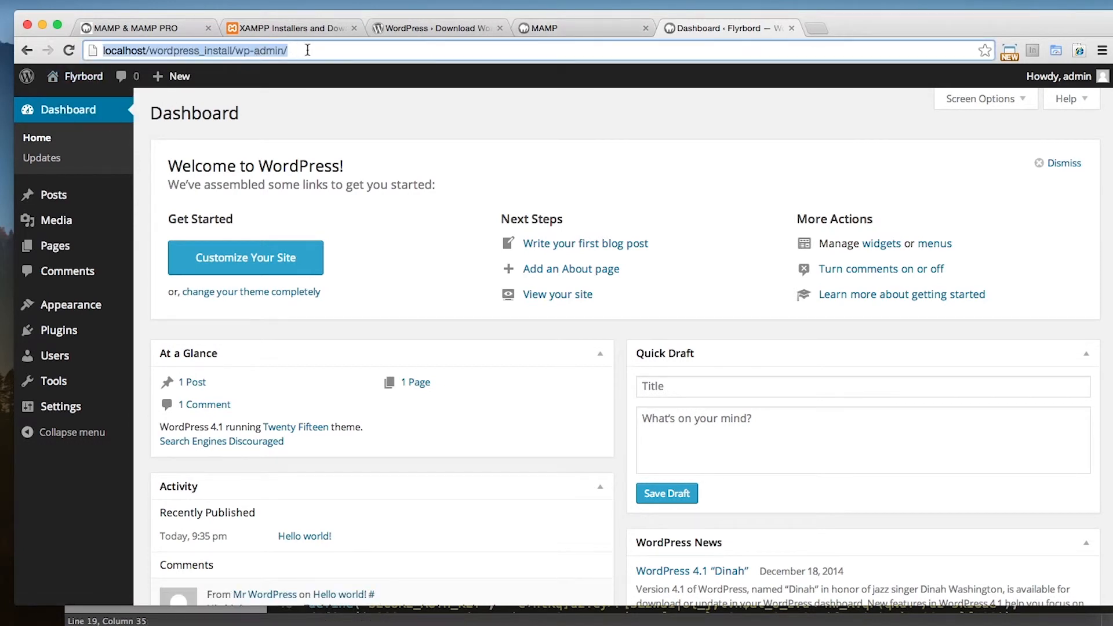
pyautogui.press('Return')
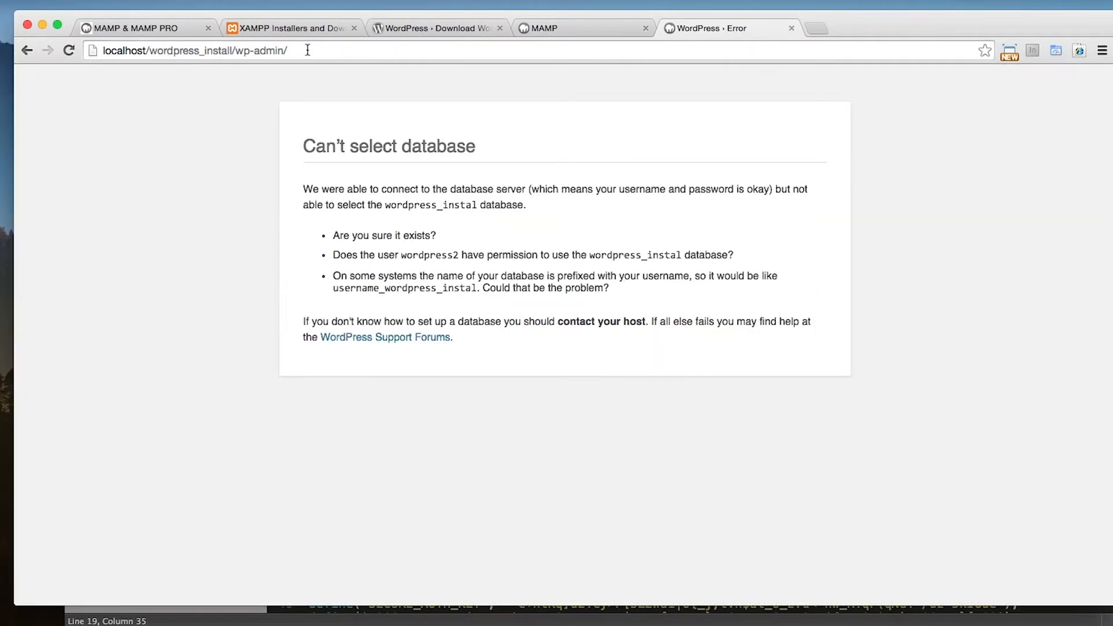
pyautogui.moveTo(382, 145); pyautogui.dragTo(428, 144)
pyautogui.click(465, 141)
# Try to open the address localhost/wordpress_instal
pyautogui.moveTo(330, 51); pyautogui.dragTo(229, 51)
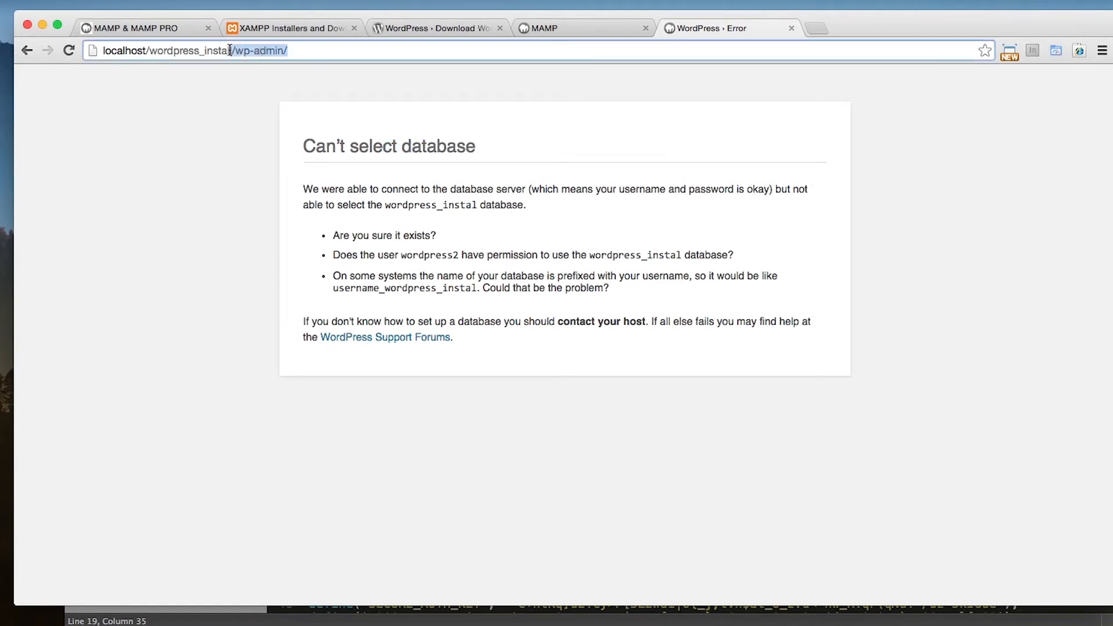
pyautogui.press('BackSpace')
pyautogui.press('BackSpace')
pyautogui.press('Return')
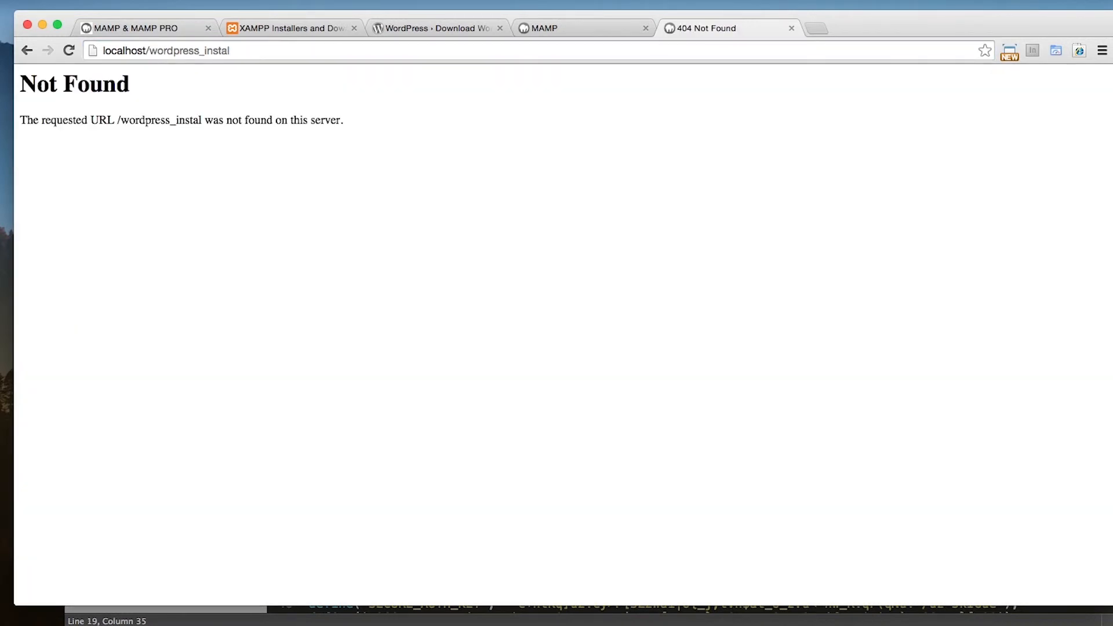
# Open the wordpress_install folder from the localhost index and examine the message on the site's page
pyautogui.click(259, 51)
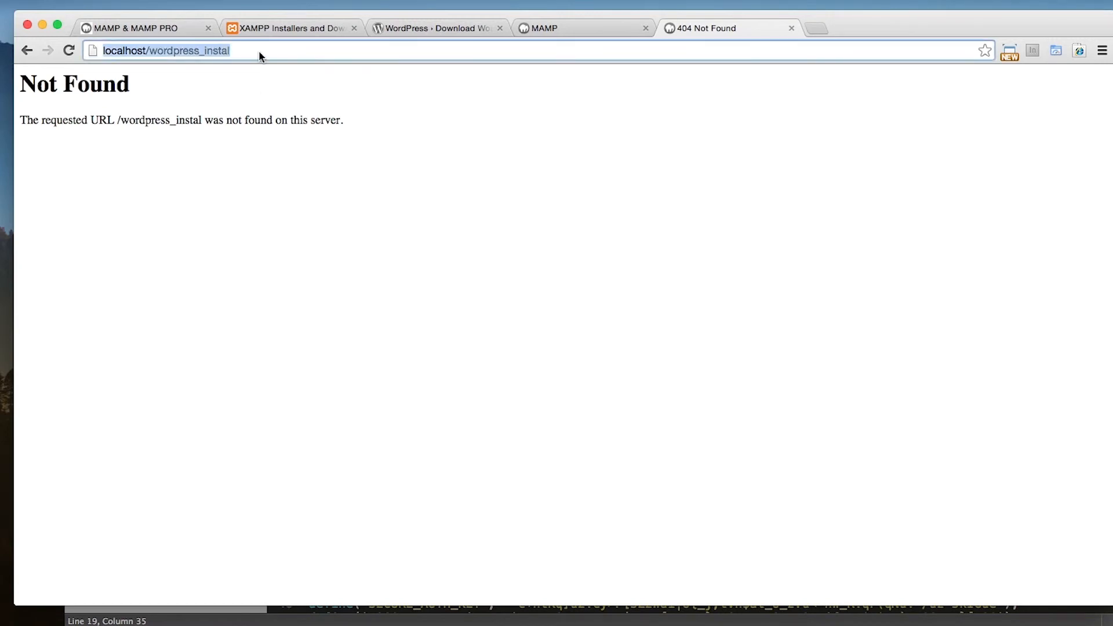
pyautogui.write('localhost')
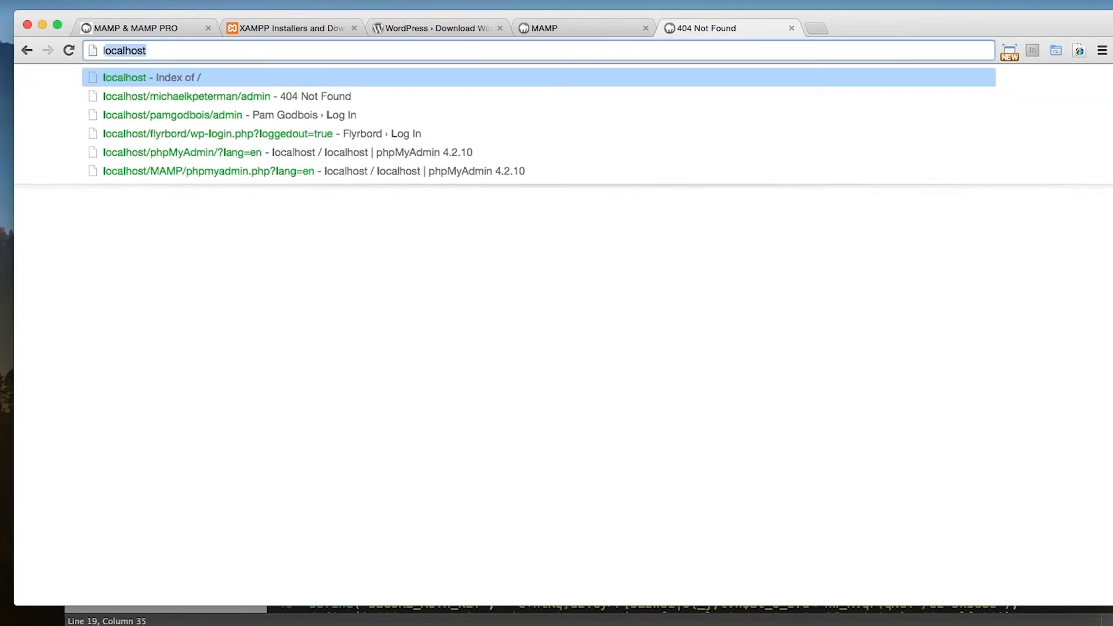
pyautogui.press('Return')
pyautogui.click(83, 179)
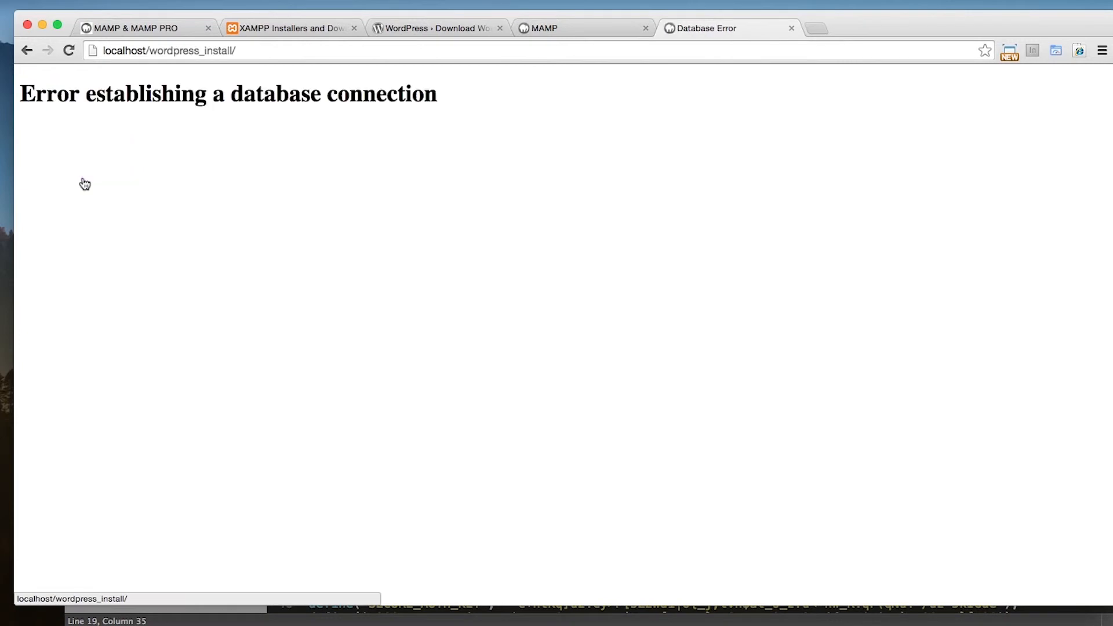
pyautogui.moveTo(409, 100); pyautogui.dragTo(162, 99)
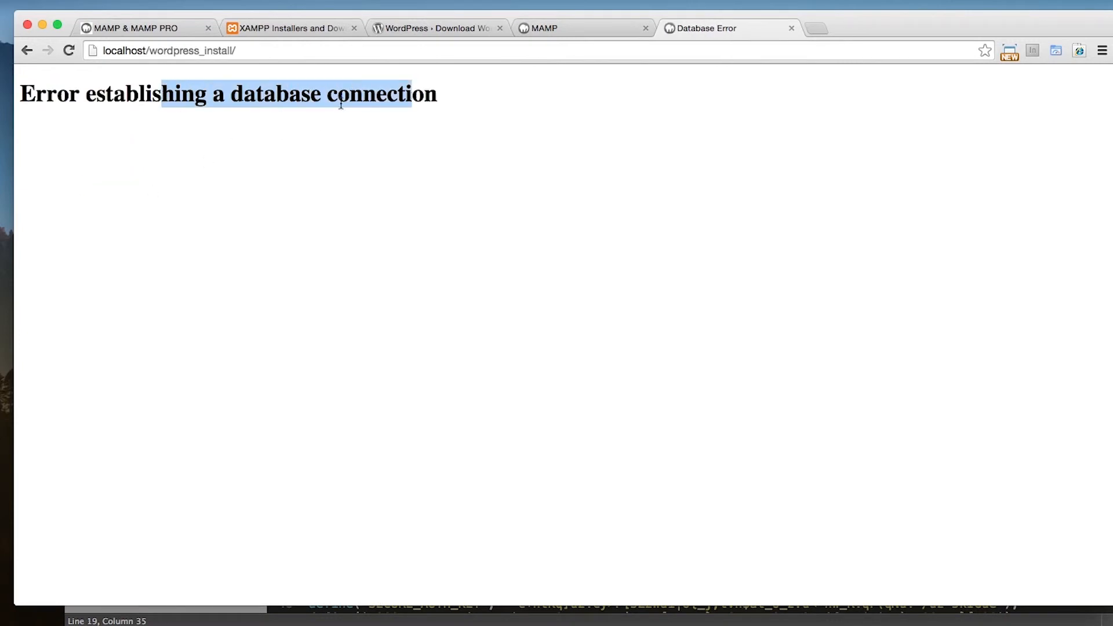
pyautogui.click(401, 107)
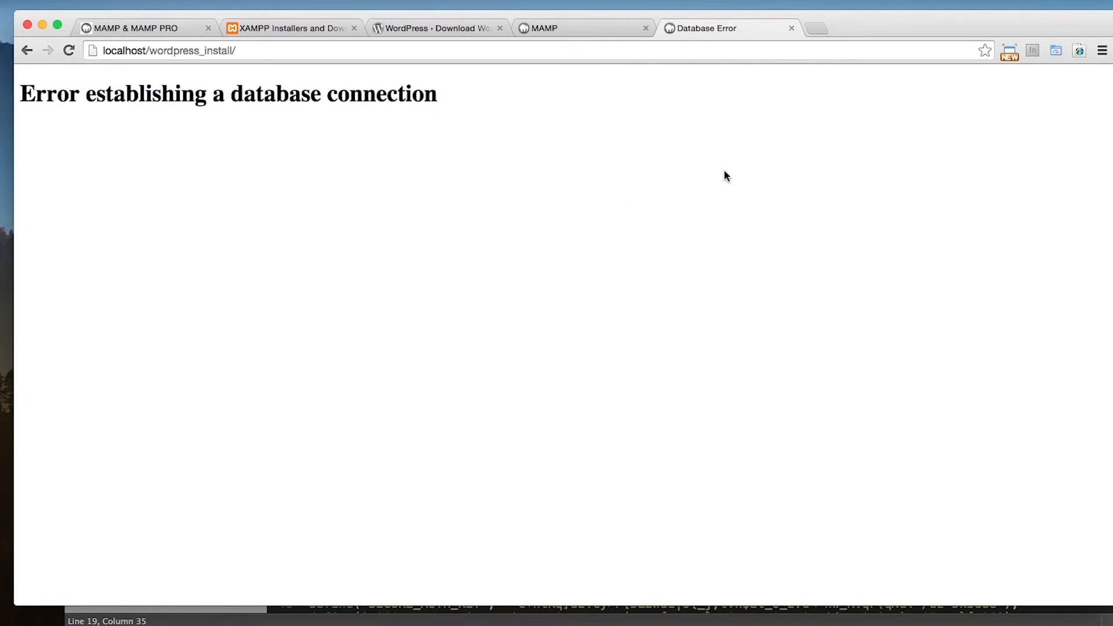
pyautogui.moveTo(454, 97); pyautogui.dragTo(318, 99)
pyautogui.click(100, 94)
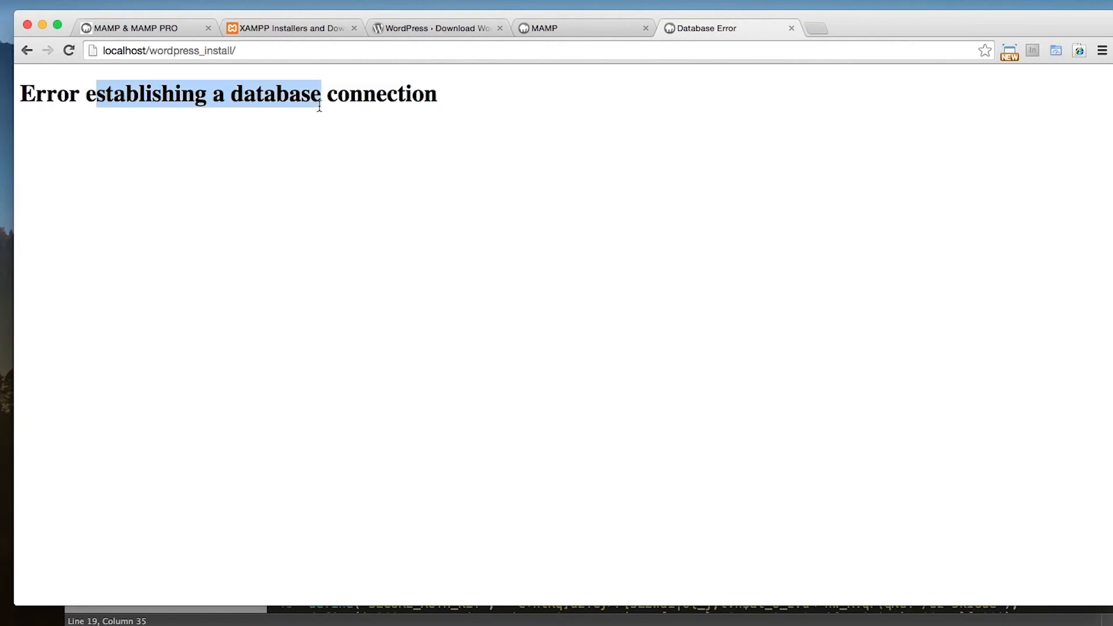
pyautogui.click(399, 103)
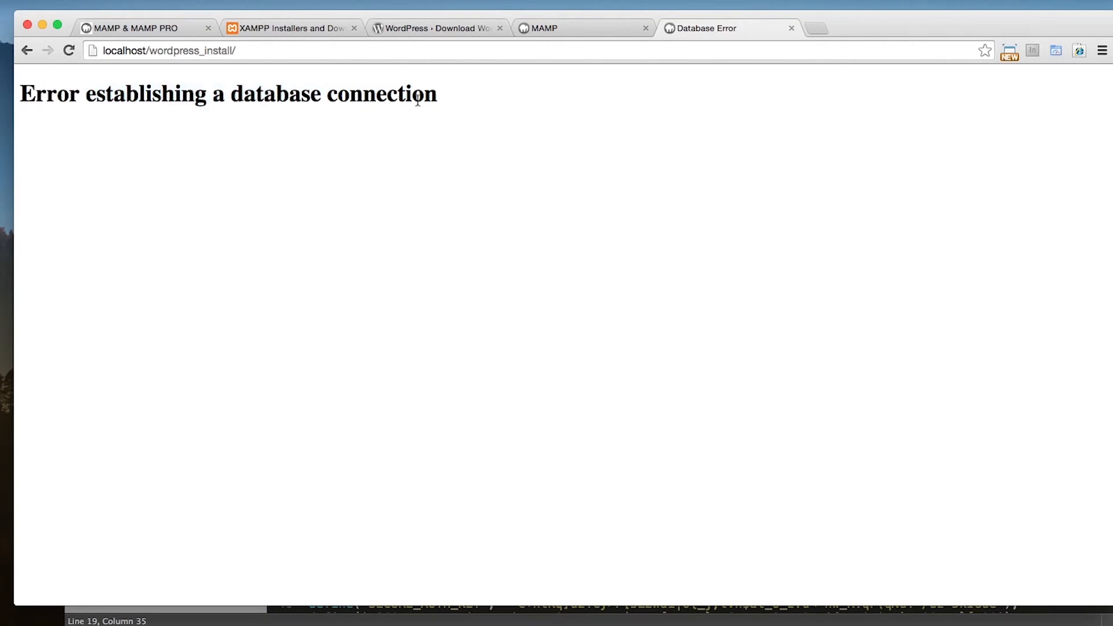
pyautogui.moveTo(424, 96); pyautogui.dragTo(266, 96)
pyautogui.click(388, 97)
# Check the database name, username, password and hostname settings in wp-config.php in the text editor against the browser's error message
pyautogui.press('super+Tab')
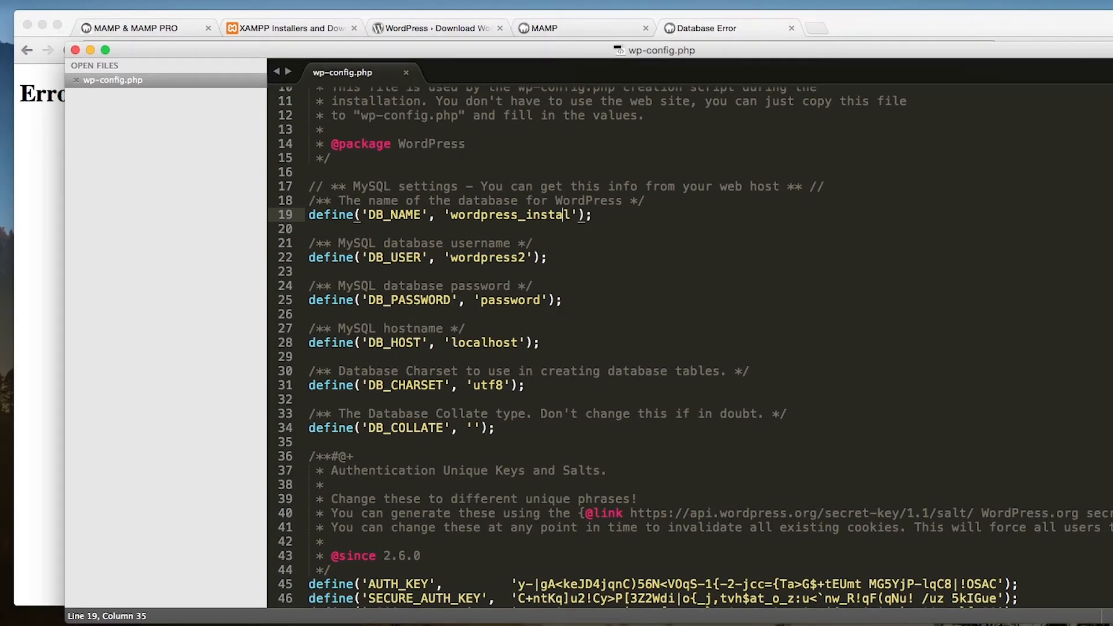
pyautogui.click(870, 158)
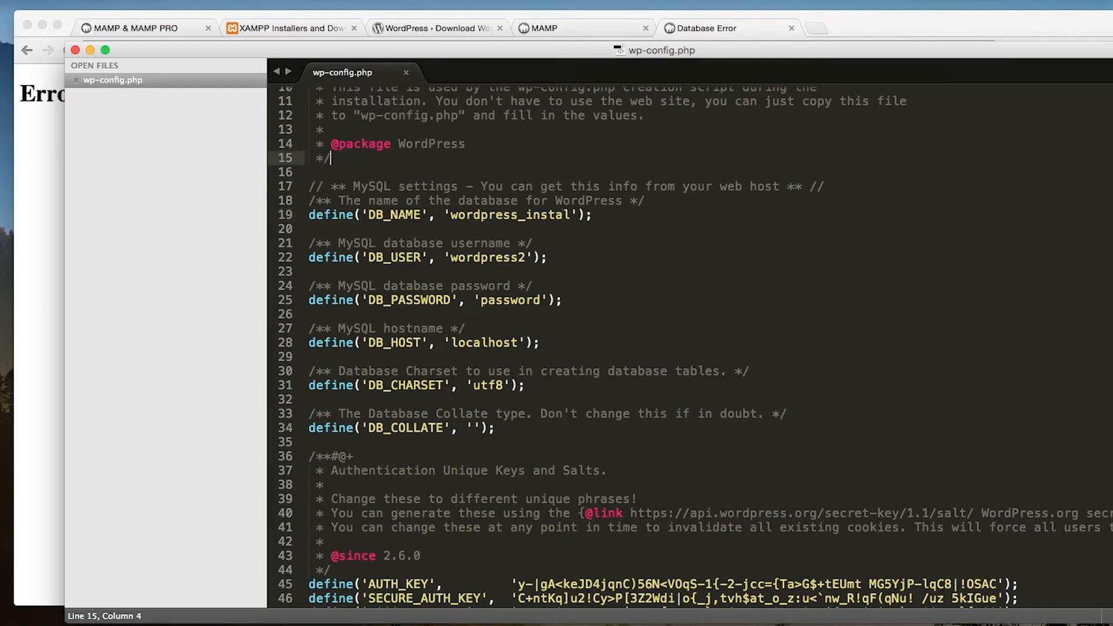
pyautogui.click(916, 24)
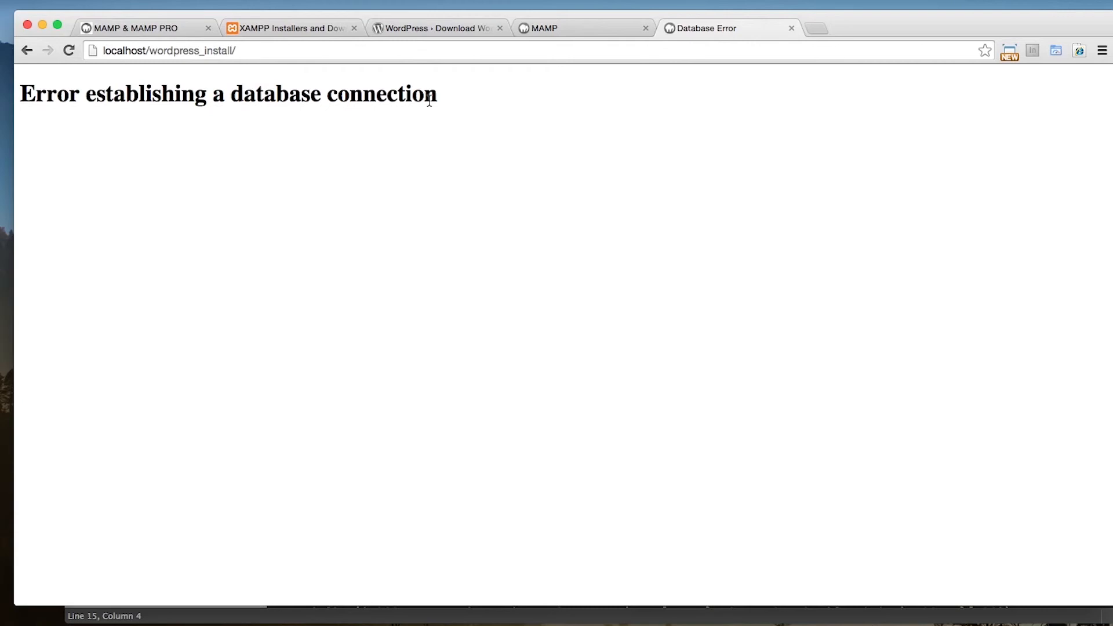
pyautogui.press('super+Tab')
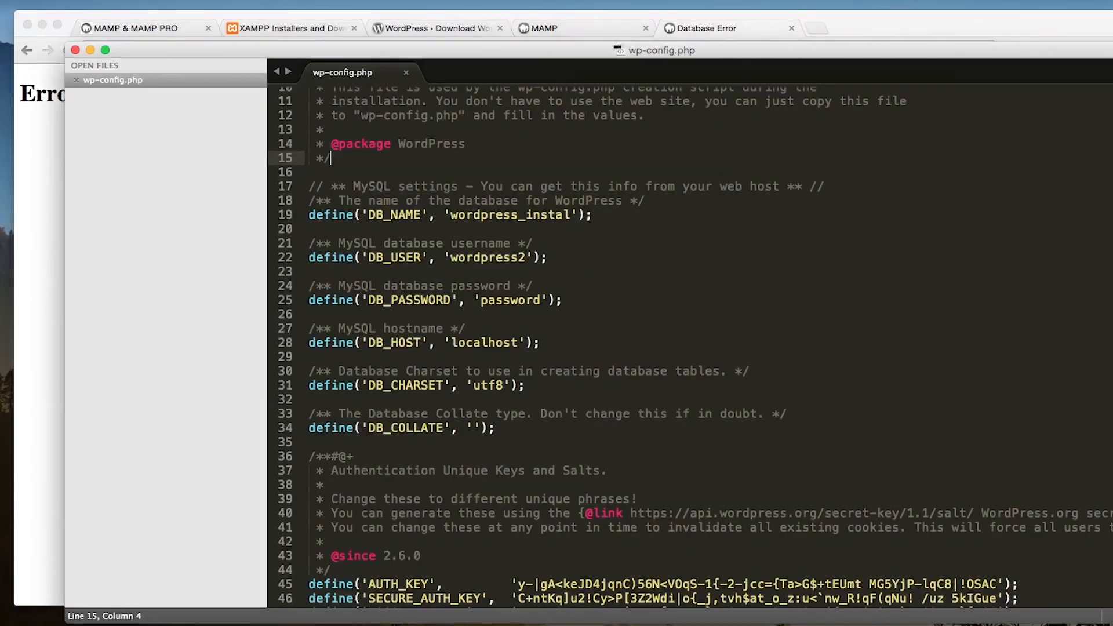
pyautogui.click(571, 258)
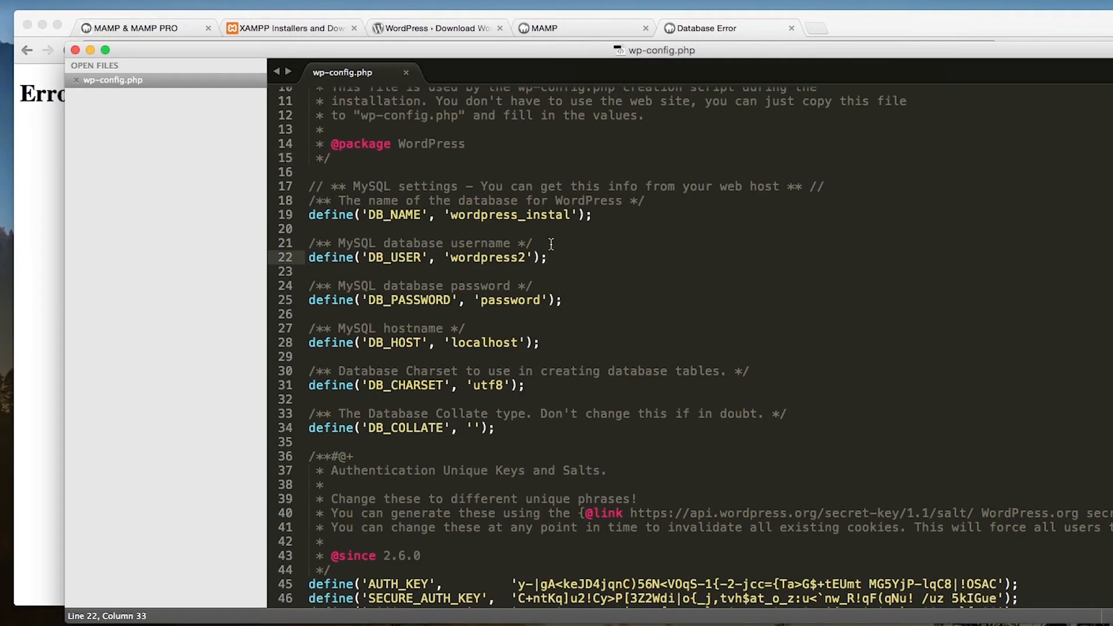
pyautogui.click(529, 231)
pyautogui.moveTo(451, 214); pyautogui.dragTo(571, 214)
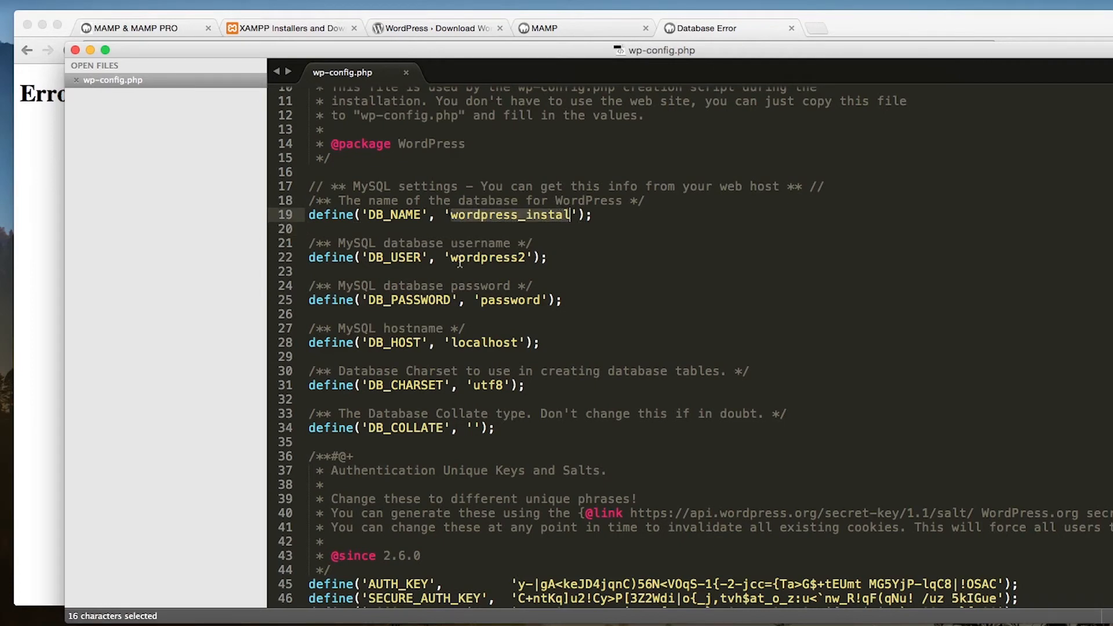
pyautogui.moveTo(451, 257); pyautogui.dragTo(526, 258)
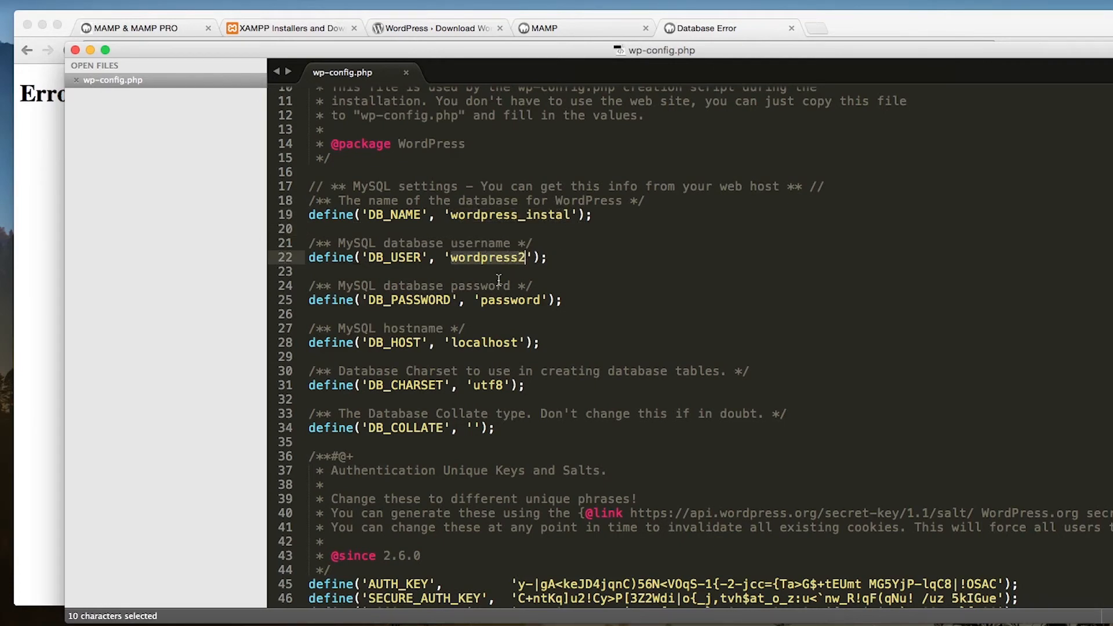
pyautogui.click(449, 276)
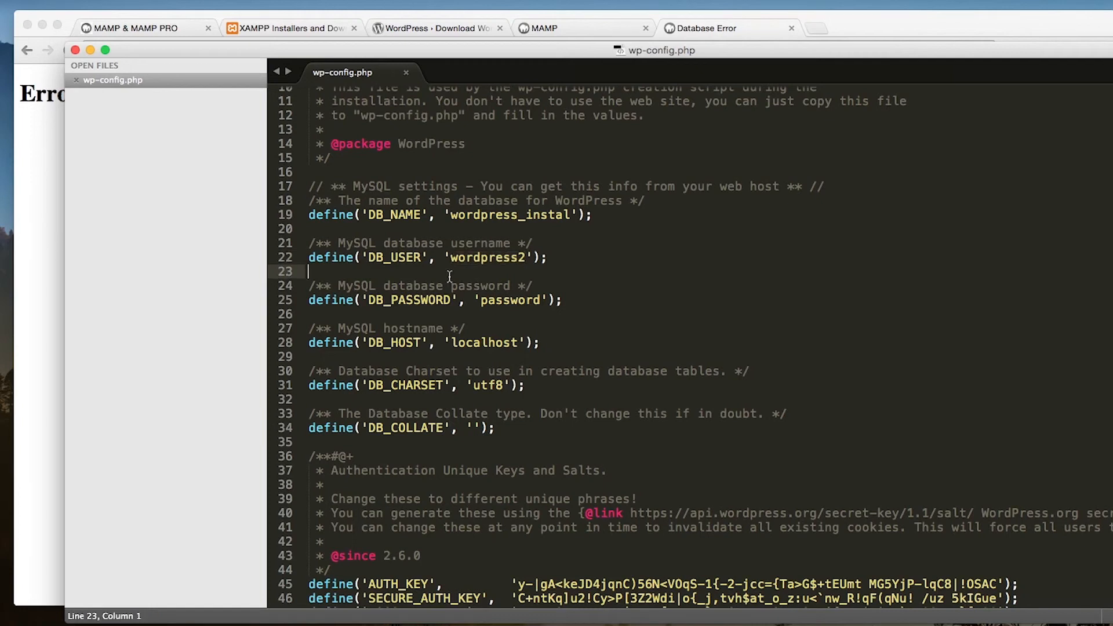
pyautogui.click(525, 300)
pyautogui.click(488, 343)
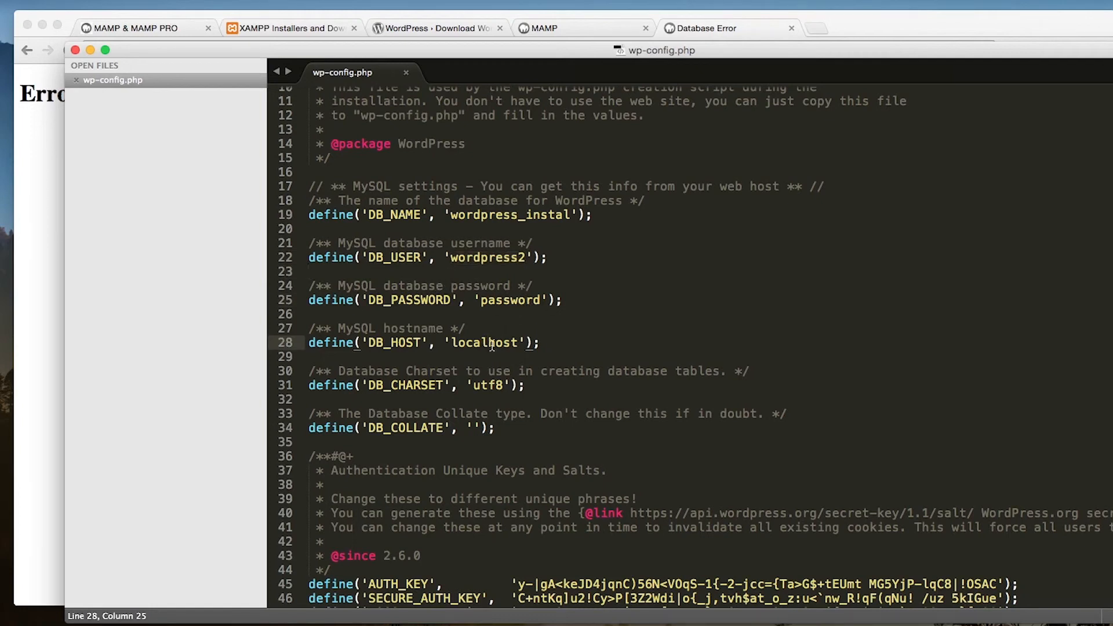
# Correct the DB_NAME value in wp-config.php to wordpress_install and review the surrounding settings
pyautogui.click(569, 216)
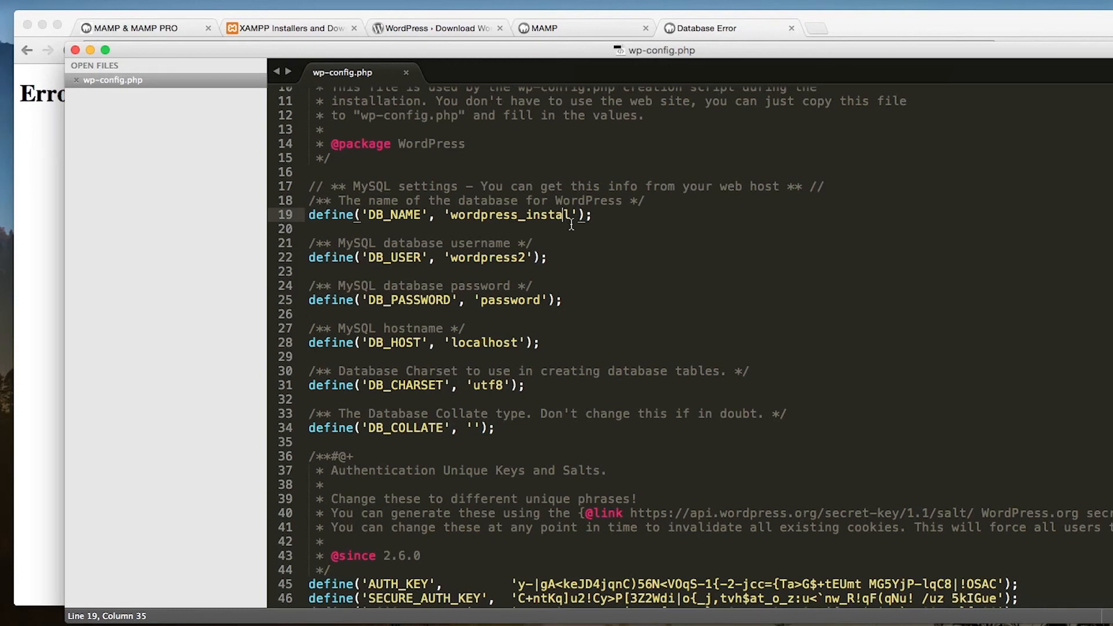
pyautogui.write('l')
pyautogui.click(665, 327)
pyautogui.scroll(-5, 684, 336)
pyautogui.scroll(6, 700, 346)
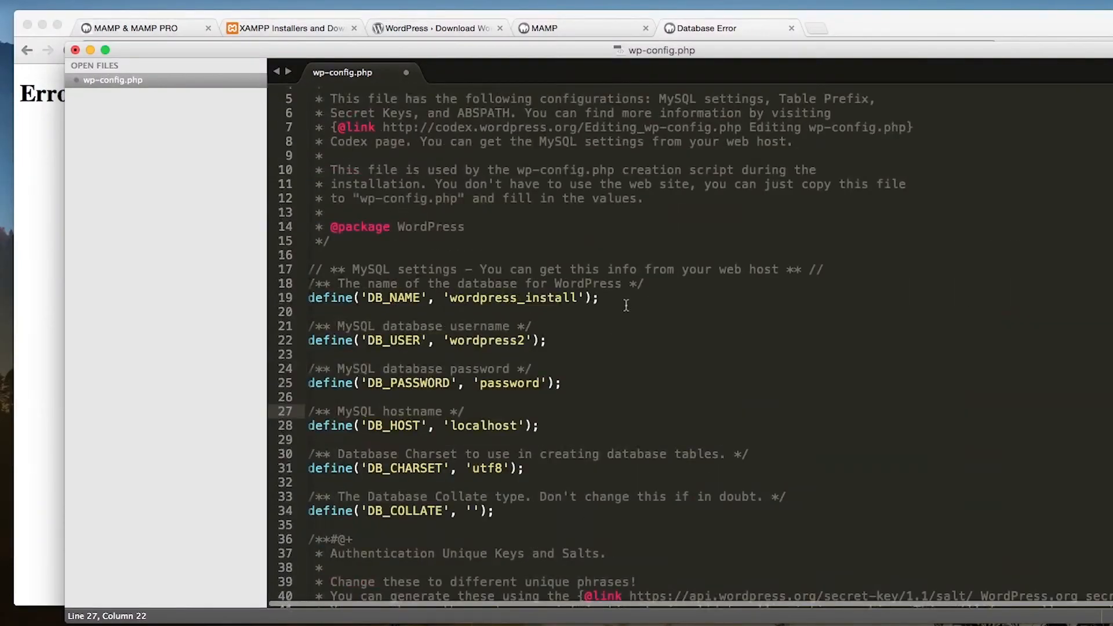
# Save wp-config.php with the corrected DB_NAME value wordpress_install
pyautogui.click(577, 297)
pyautogui.click(759, 347)
pyautogui.press('super+s')
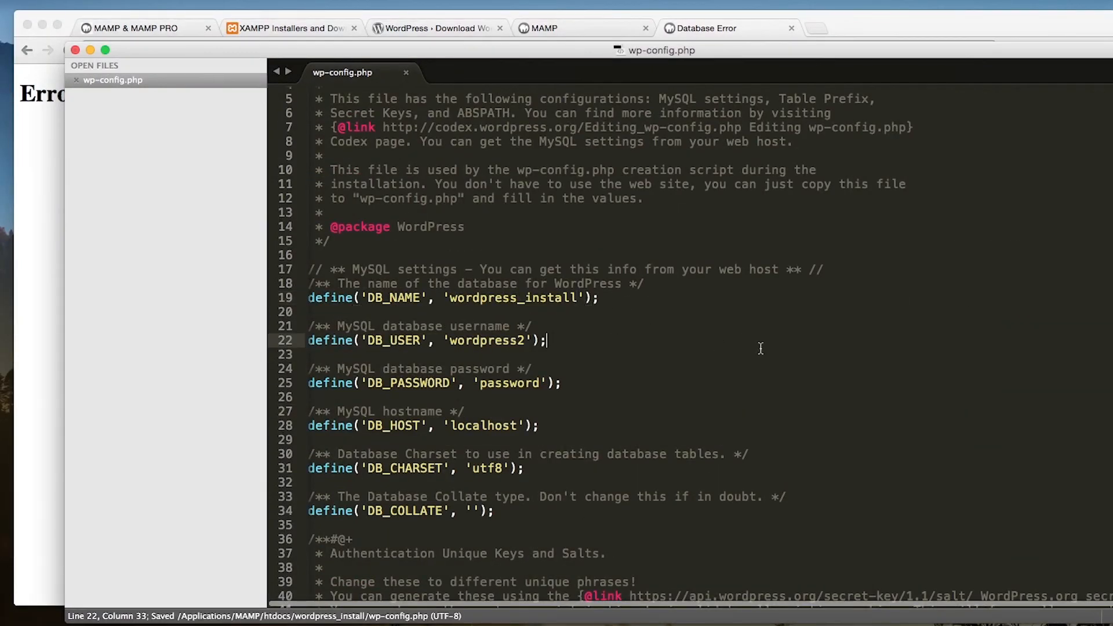
# Switch to the browser, reload localhost/wordpress_install and examine the site's front page from header to sidebar
pyautogui.click(841, 37)
pyautogui.press('super+r')
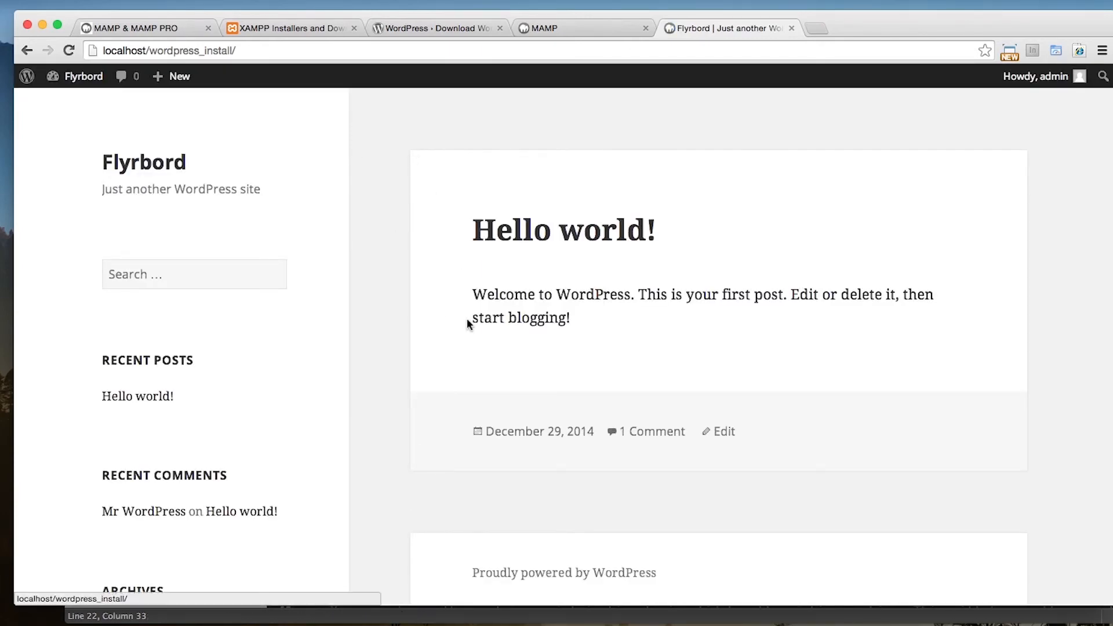
pyautogui.scroll(-10, 381, 298)
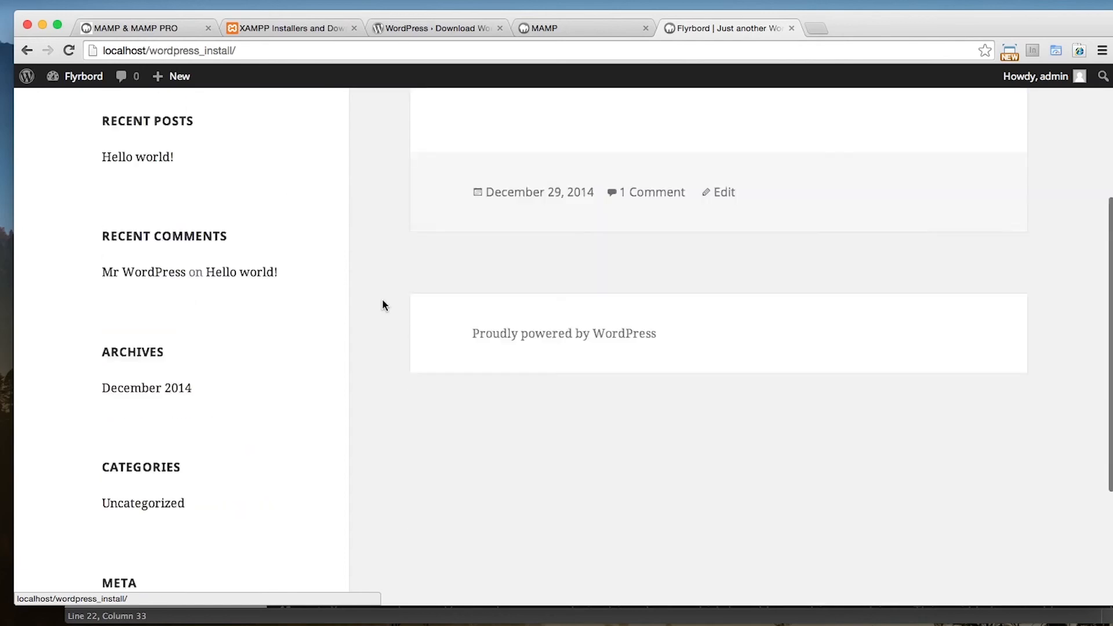
pyautogui.scroll(10, 382, 298)
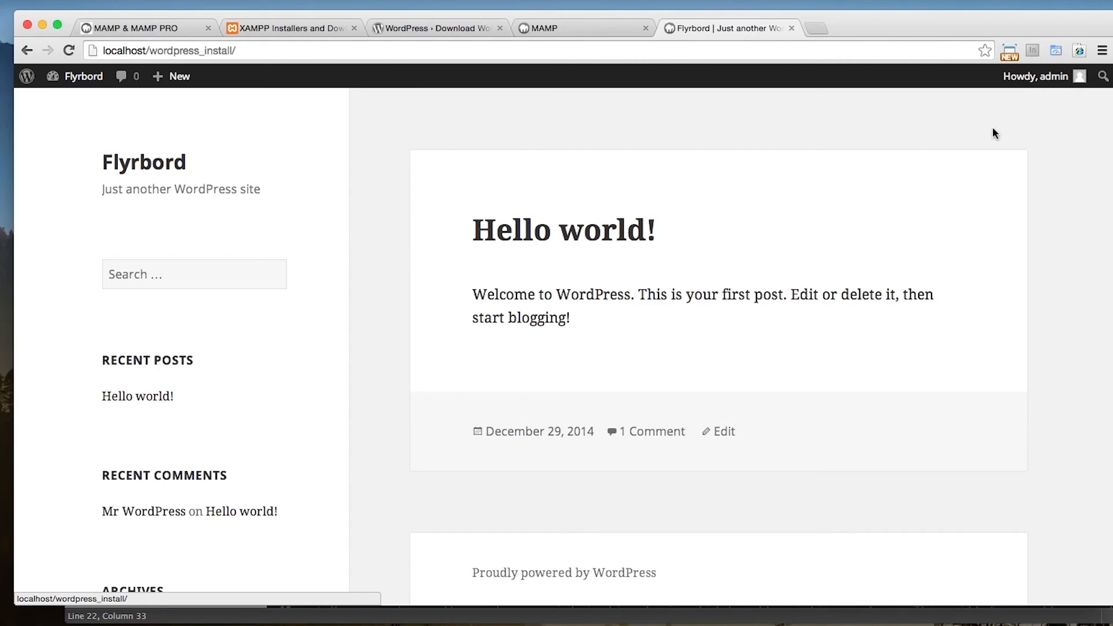
# Recheck the database settings in wp-config.php in the text editor and save the file before returning to the site in the browser
pyautogui.press('super+Tab')
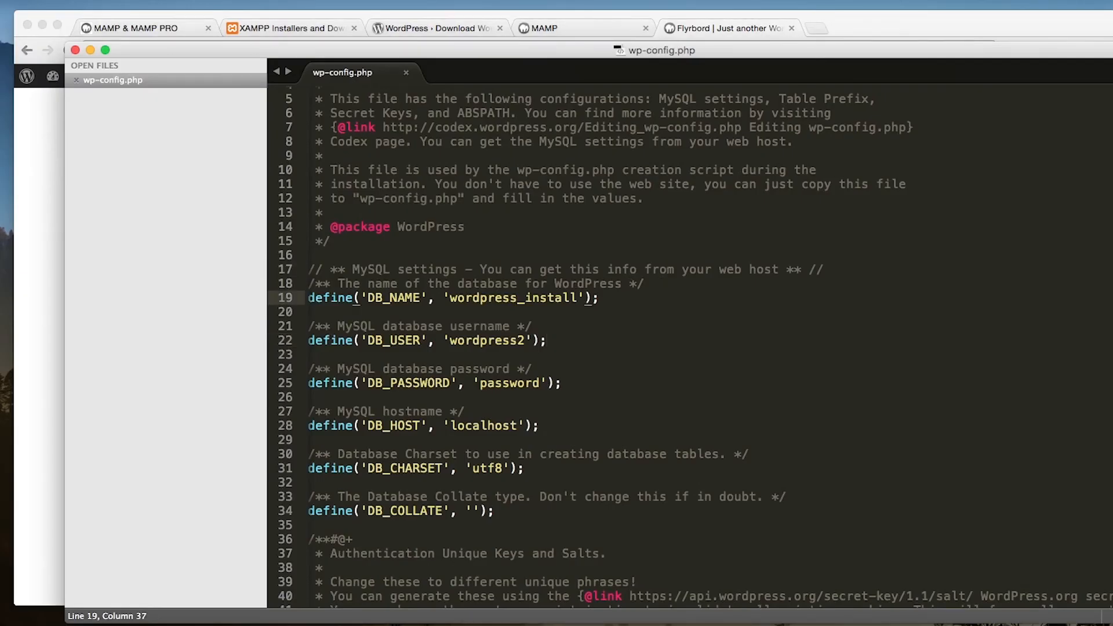
pyautogui.click(511, 354)
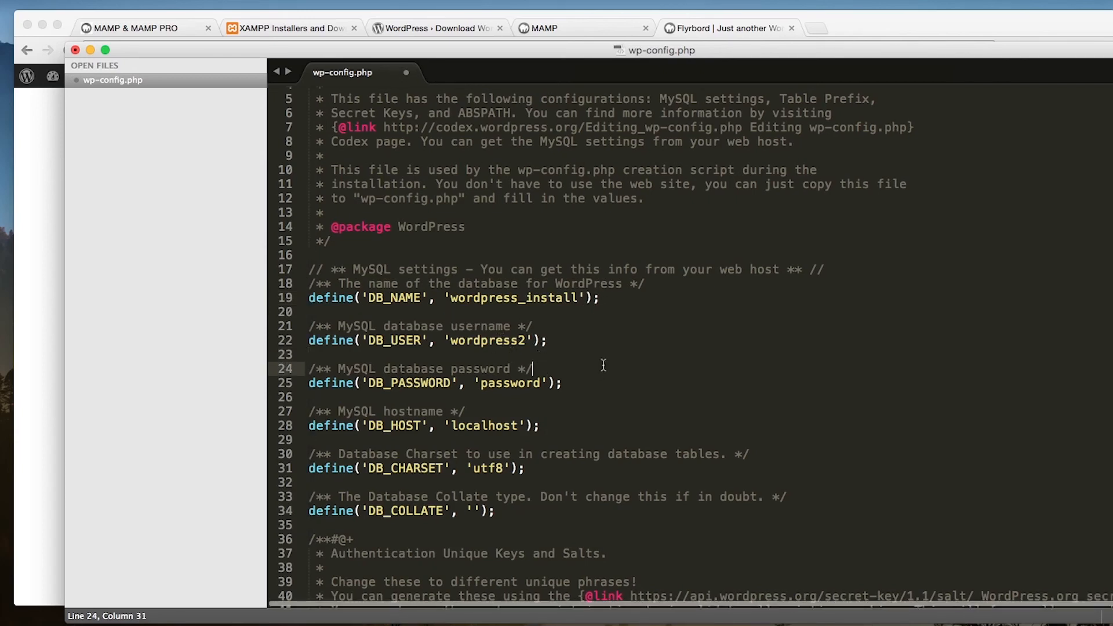
pyautogui.press('super+Tab')
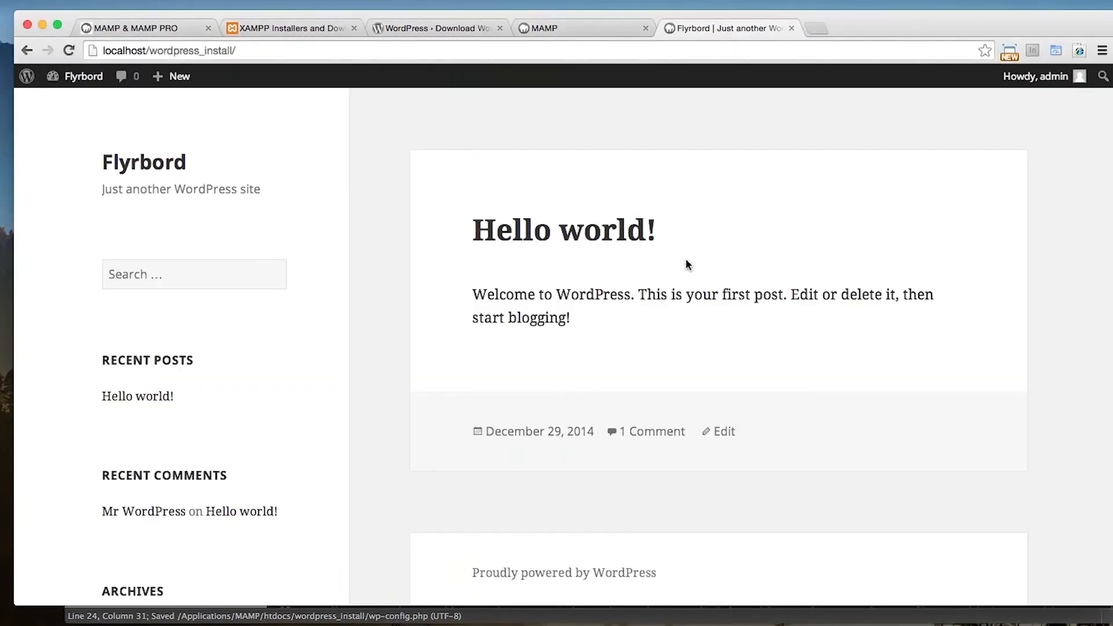